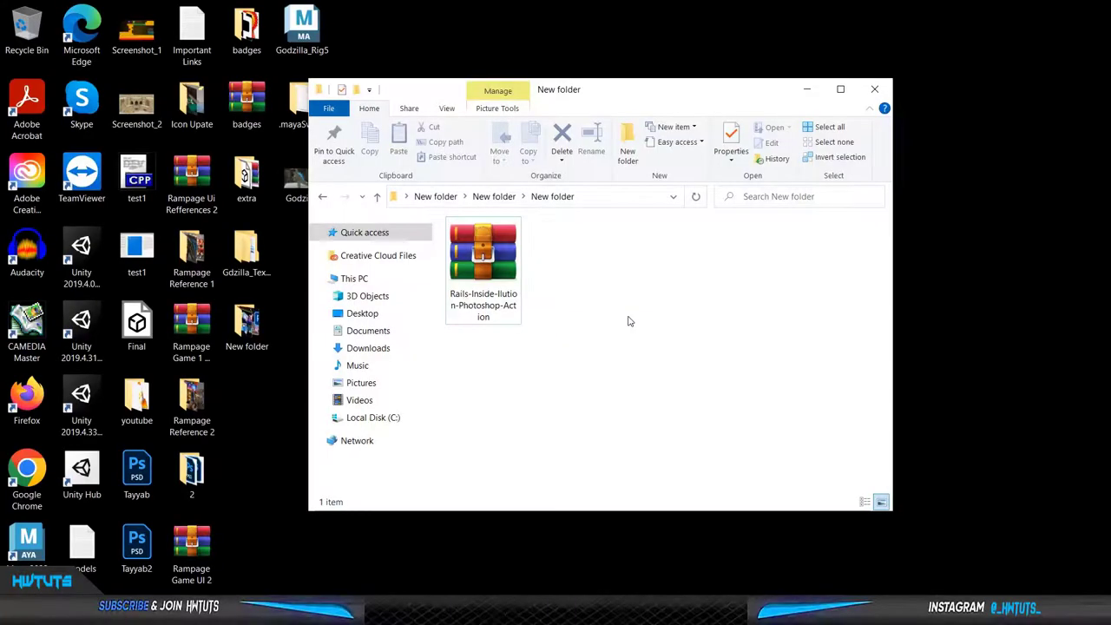
Extract the Rails-Inside-Ilution-Photoshop-Action RAR archive with default settings
left_click(487, 265)
right_click(487, 265)
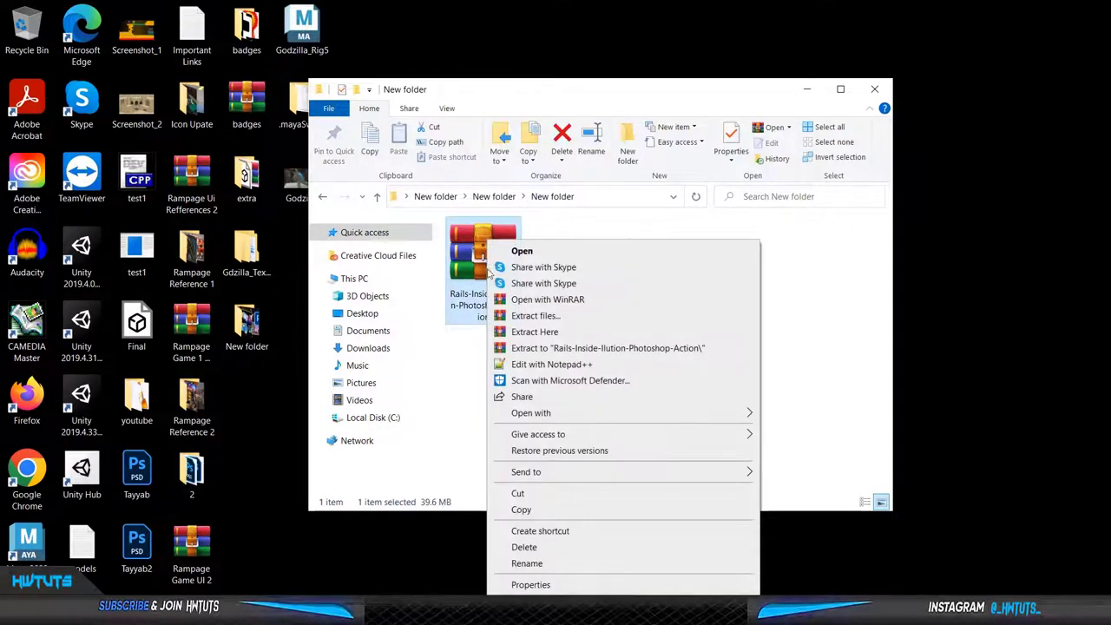
left_click(525, 316)
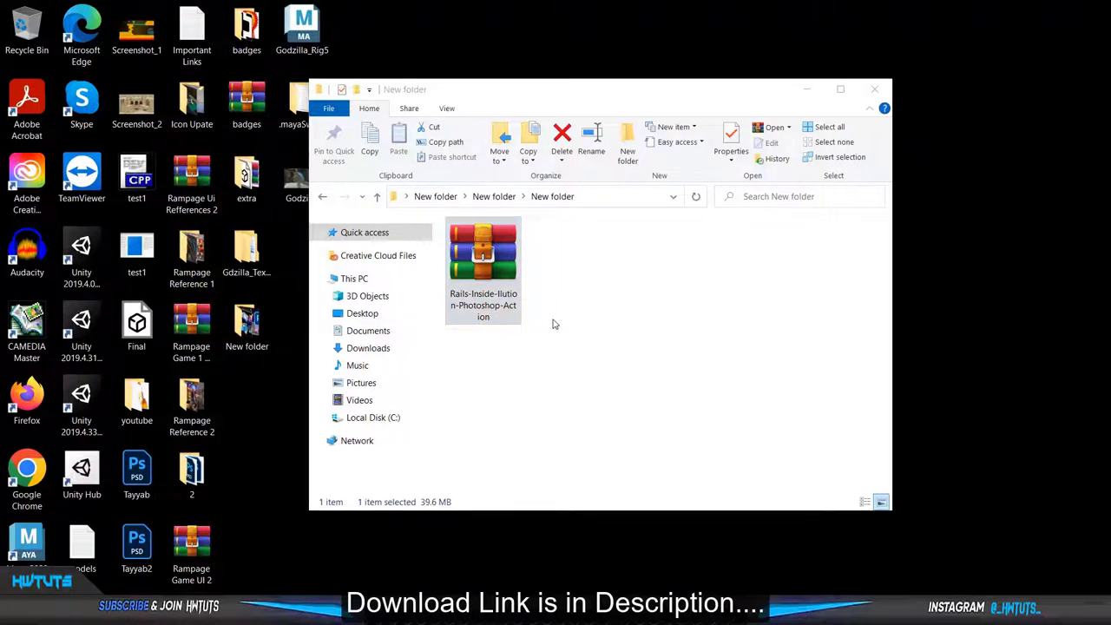
left_click(595, 465)
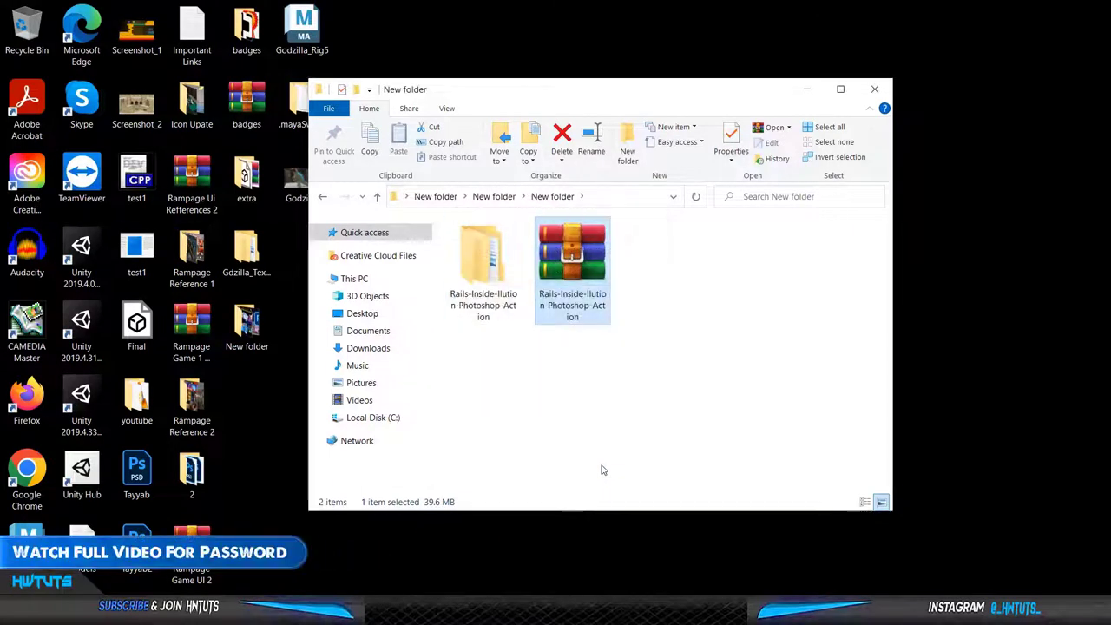
Open the nested action folder in Large icons view and review the help, pattern and actions files
double_click(482, 267)
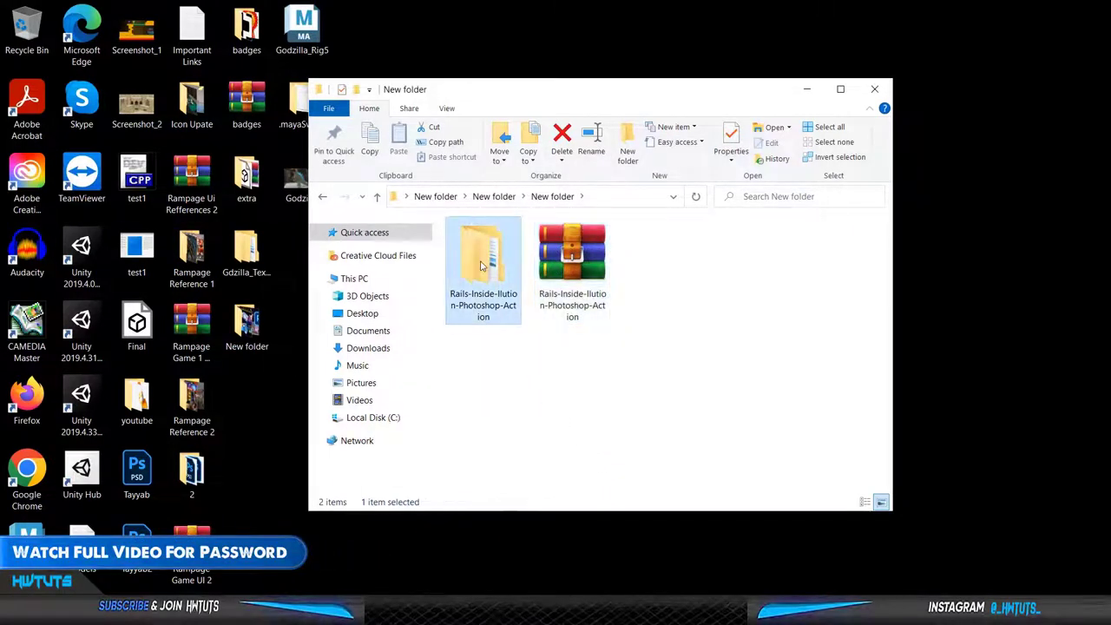
double_click(480, 267)
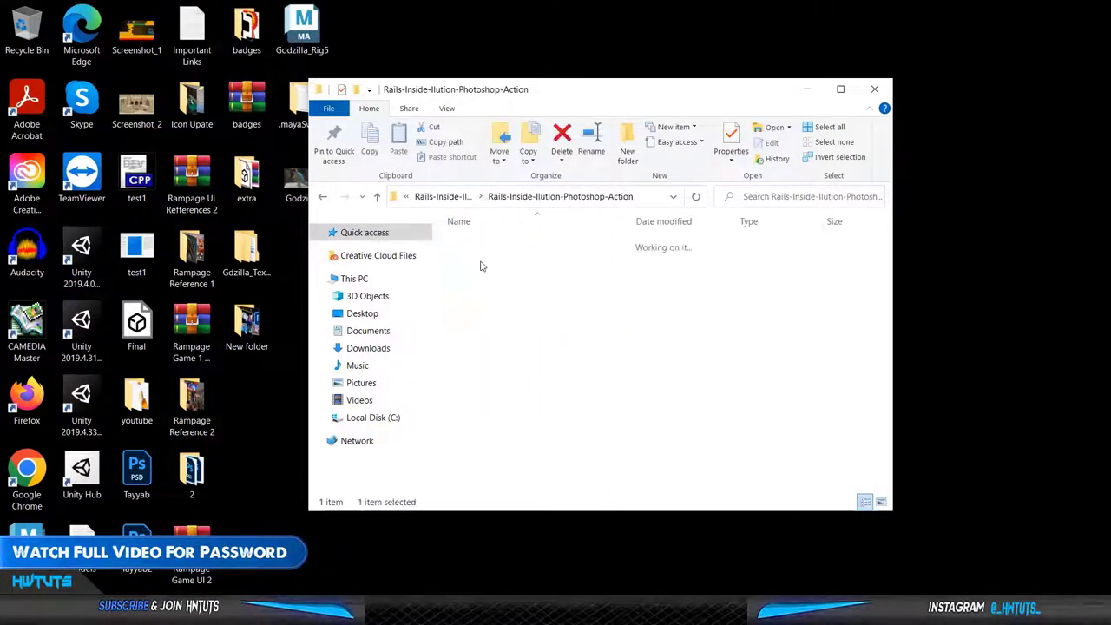
left_click(879, 502)
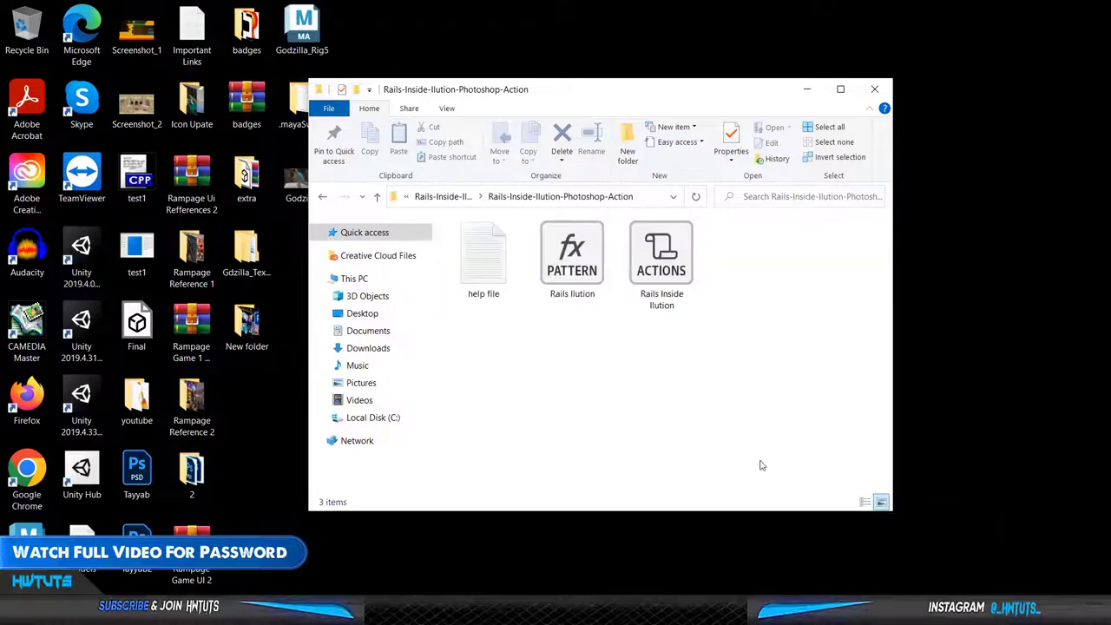
left_click(562, 302)
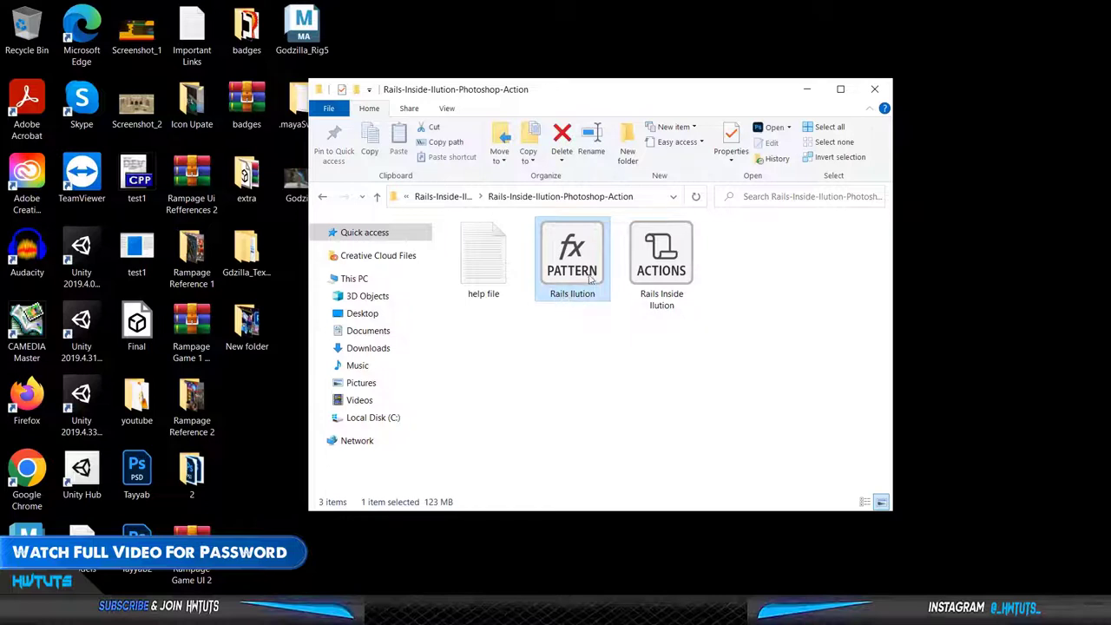
mouse_move(572, 256)
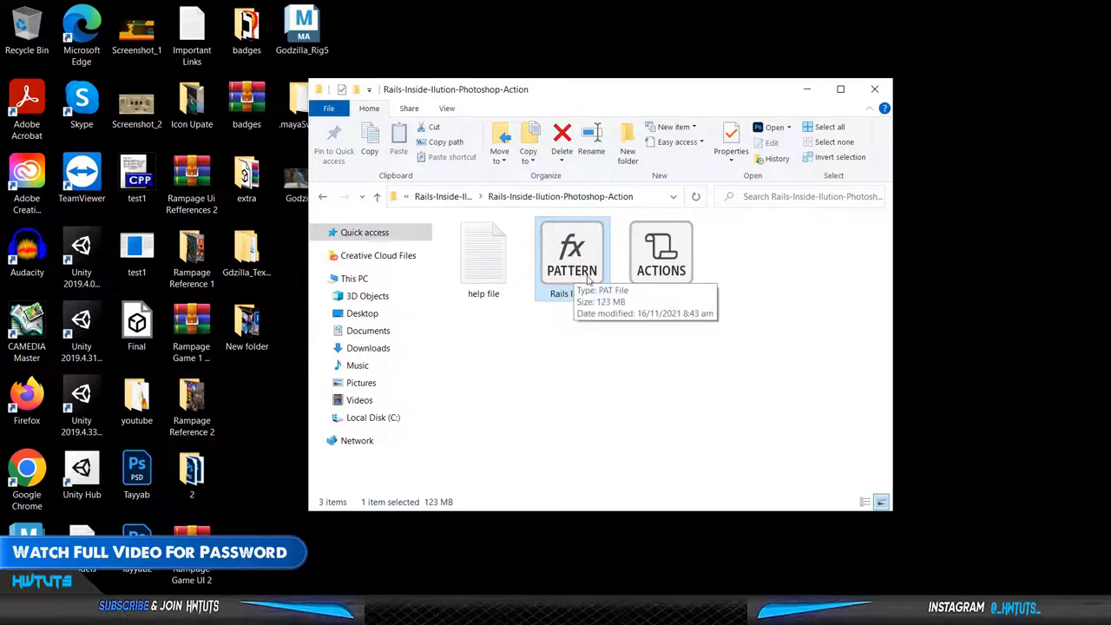
left_click(652, 278)
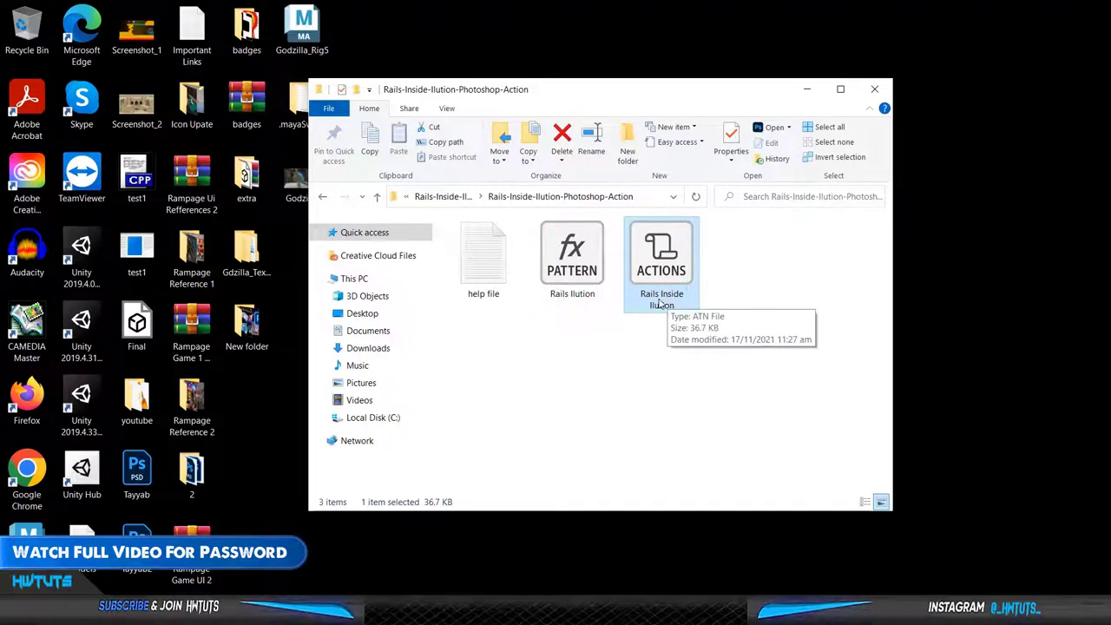
left_click(483, 273)
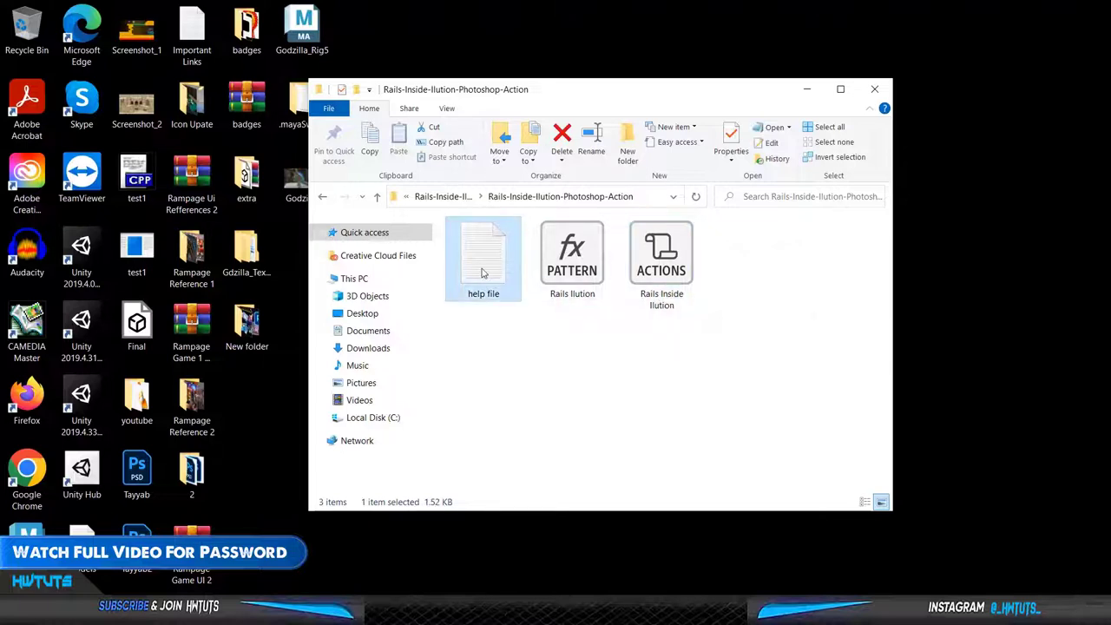
double_click(484, 273)
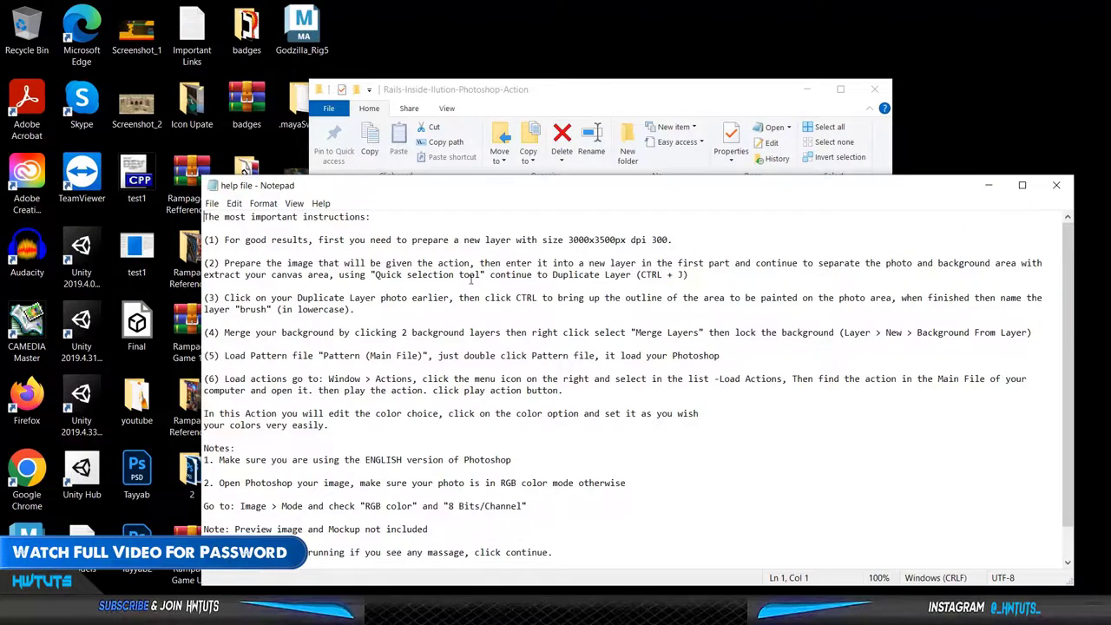
left_click_drag(215, 240, 699, 288)
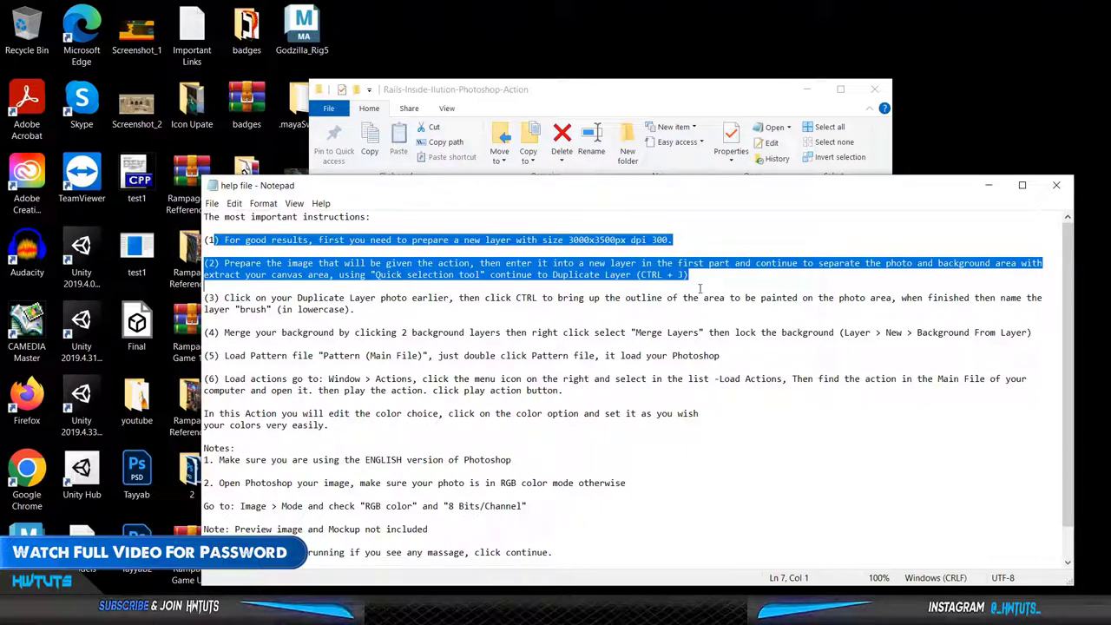
left_click_drag(217, 298, 366, 310)
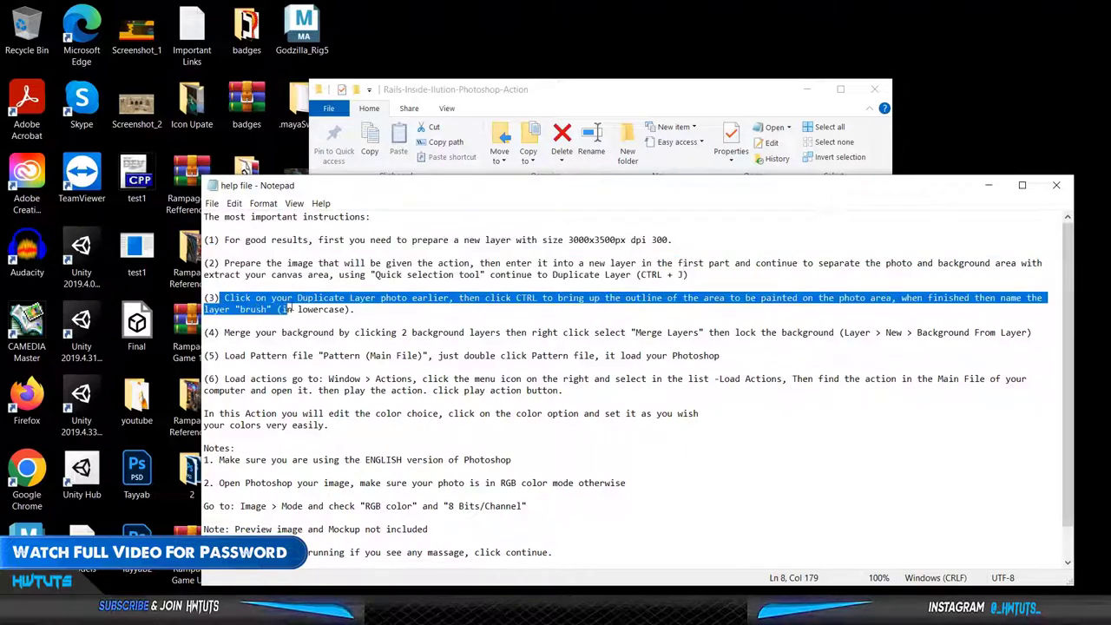
left_click_drag(241, 310, 359, 310)
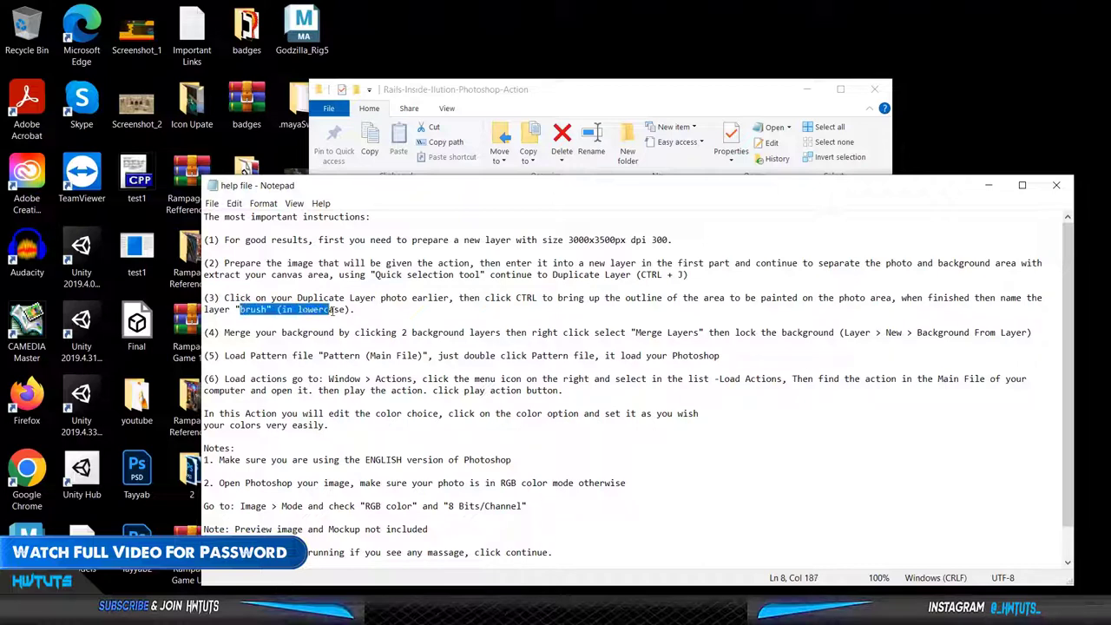
left_click(230, 333)
left_click_drag(247, 335, 817, 357)
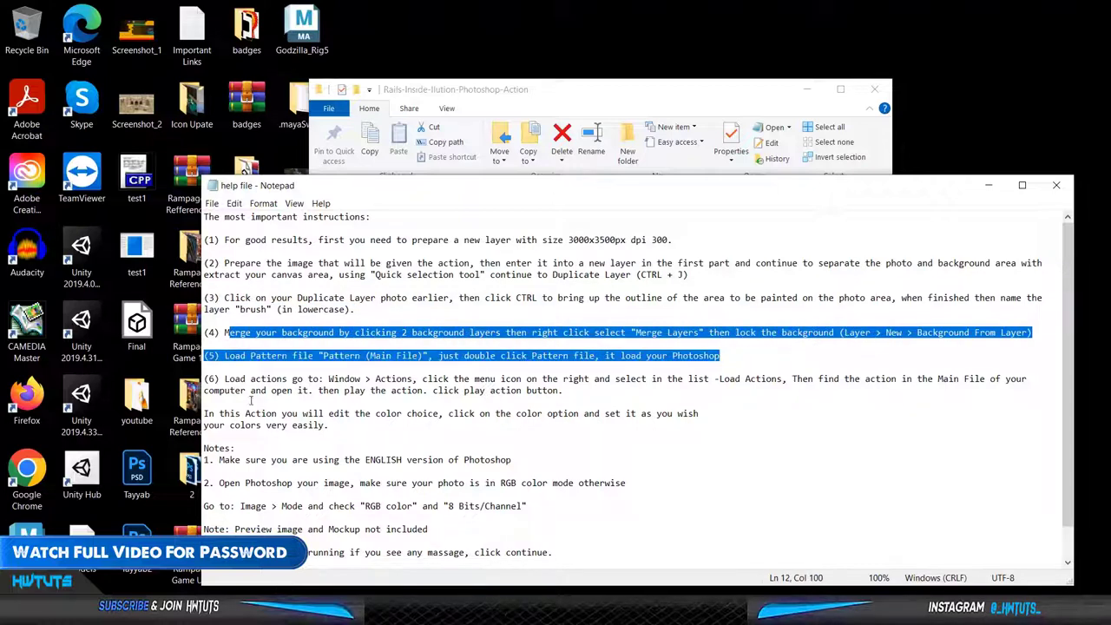
left_click_drag(281, 403, 317, 434)
scroll(326, 442, "down", 1)
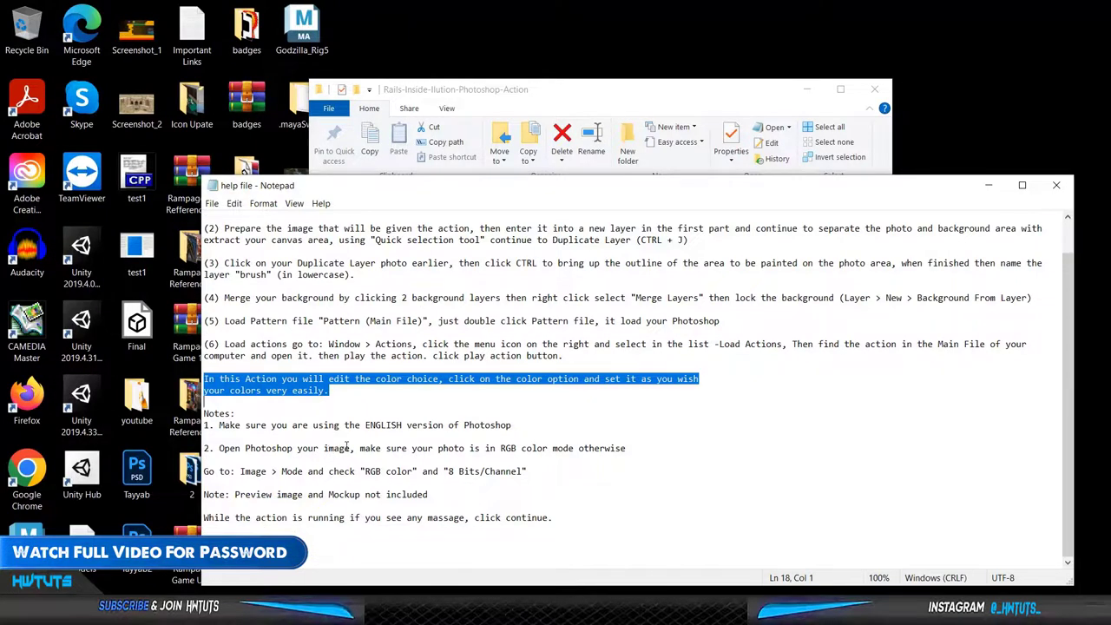
left_click(321, 438)
left_click_drag(222, 420, 535, 538)
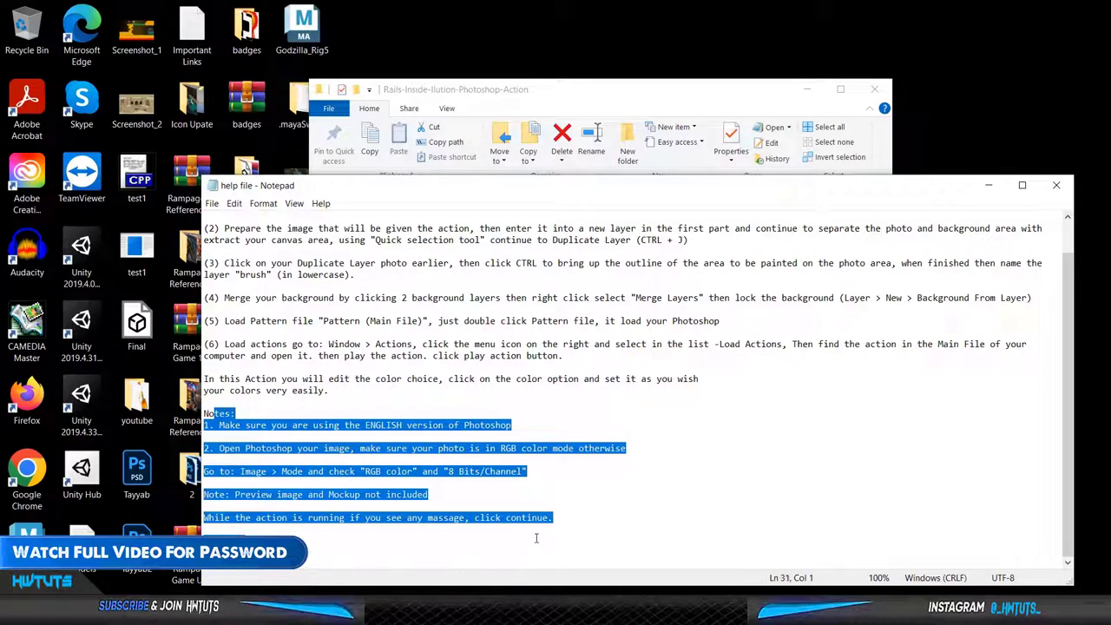
left_click(1056, 185)
Open both the Rails Ilution pattern file and the Rails Inside Ilution actions file in Photoshop
left_click(697, 307)
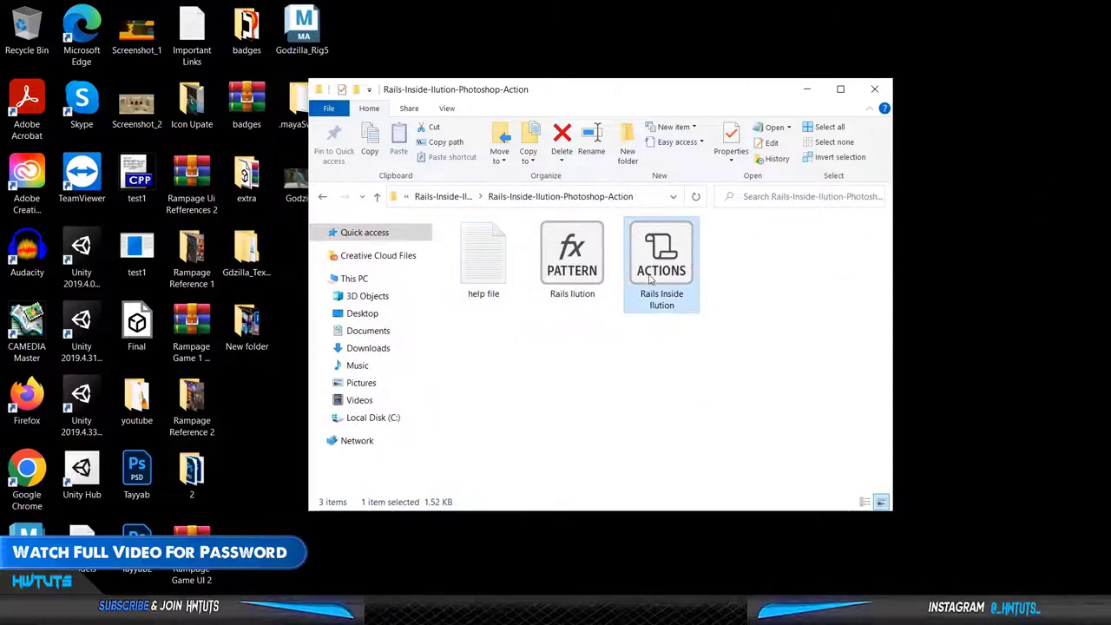
left_click(579, 278, "ctrl")
right_click(578, 278)
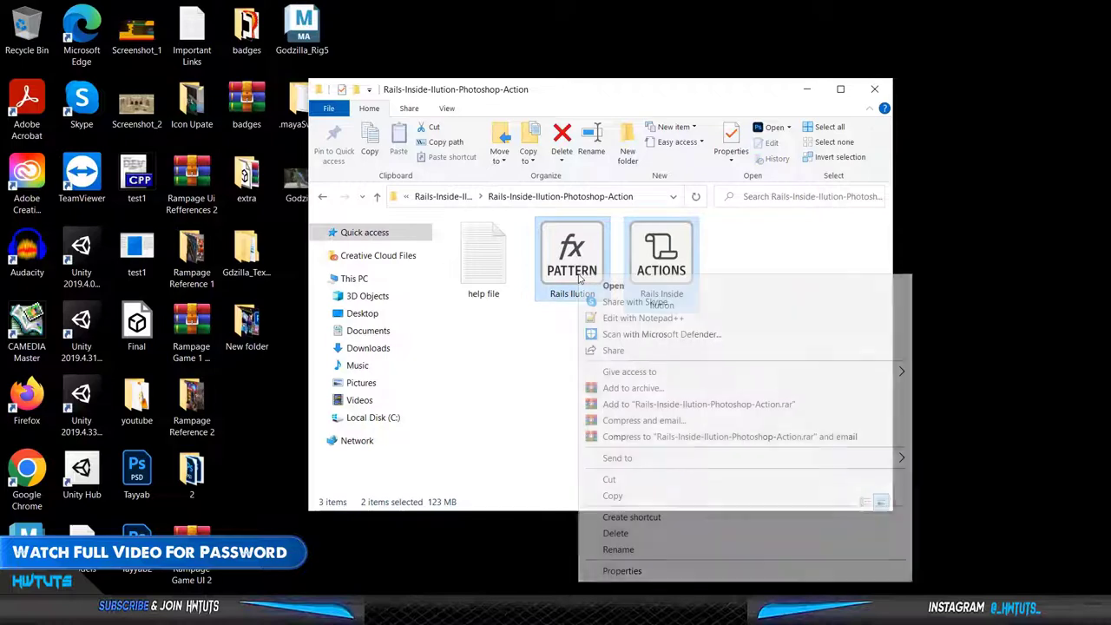
left_click(613, 287)
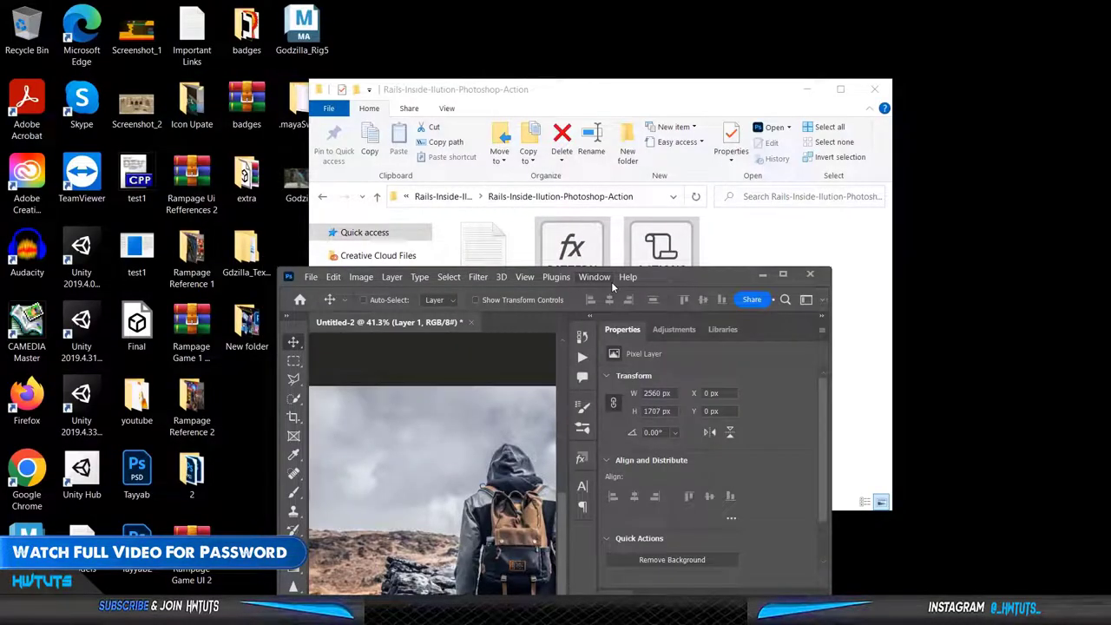
Maximize Photoshop and confirm the Actions panel lists Action Raids Inside in the Raids Inside Ilution set
left_click(784, 275)
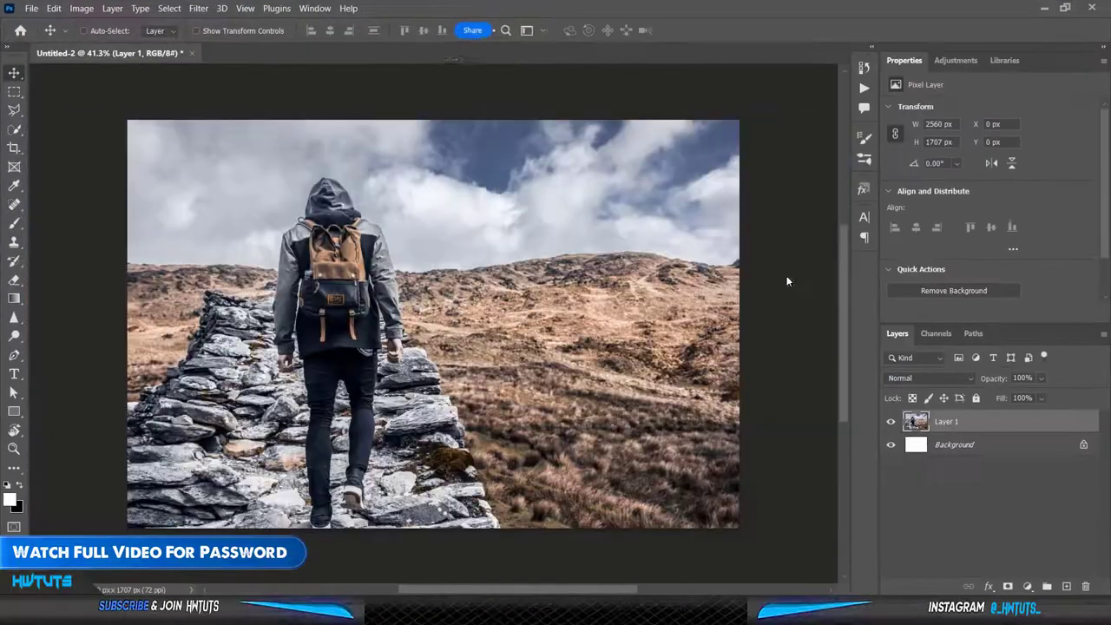
left_click(863, 89)
scroll(738, 285, "down", 2)
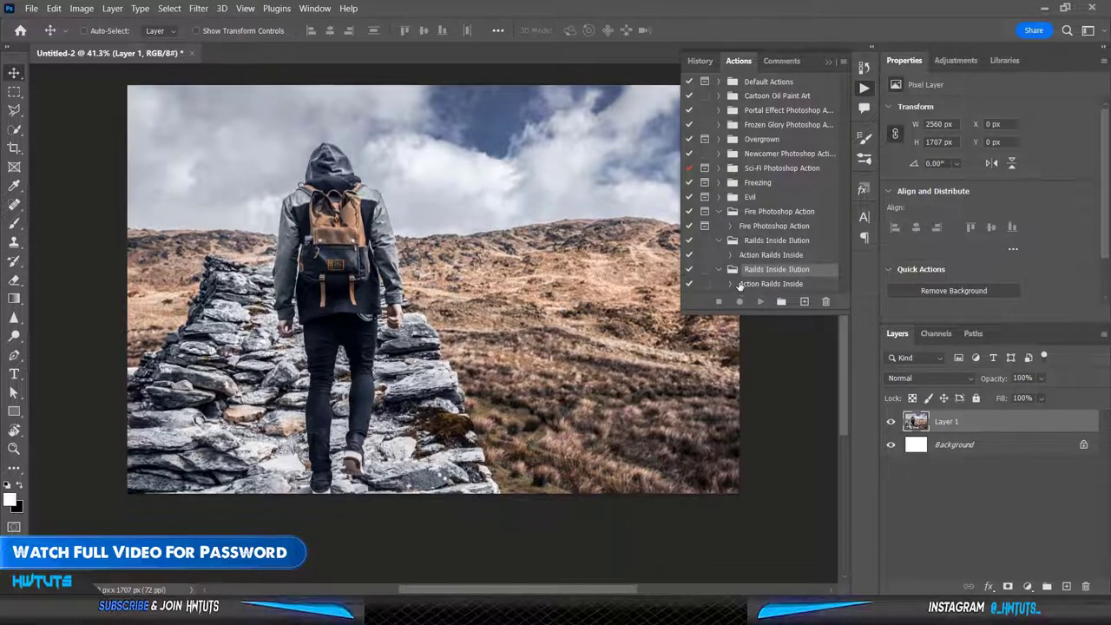
left_click(718, 269)
left_click(718, 242)
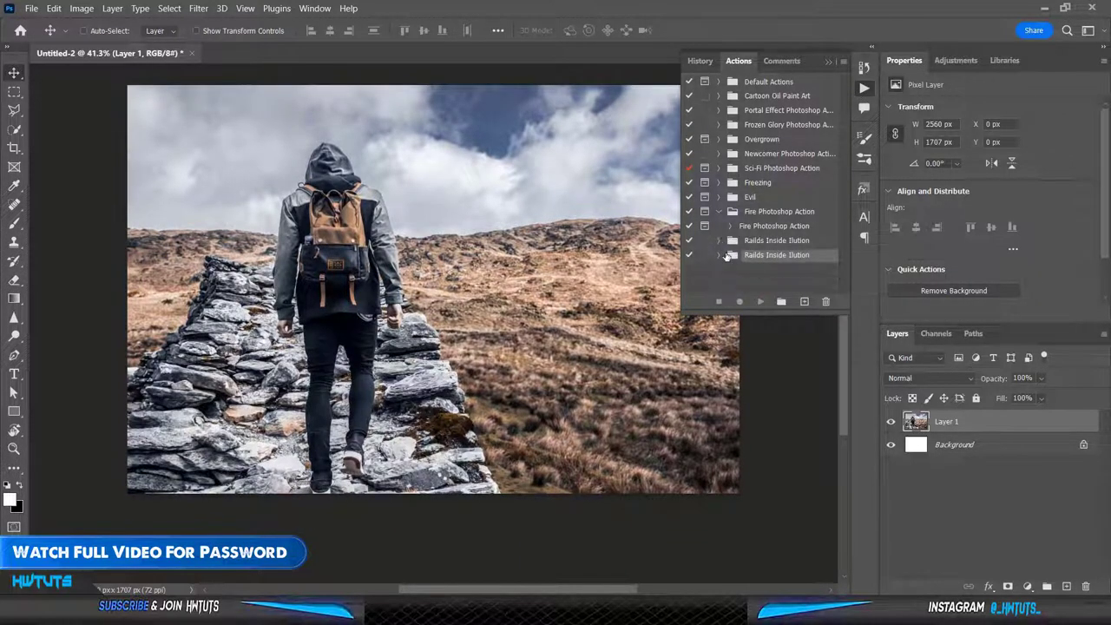
left_click(720, 256)
left_click(754, 270)
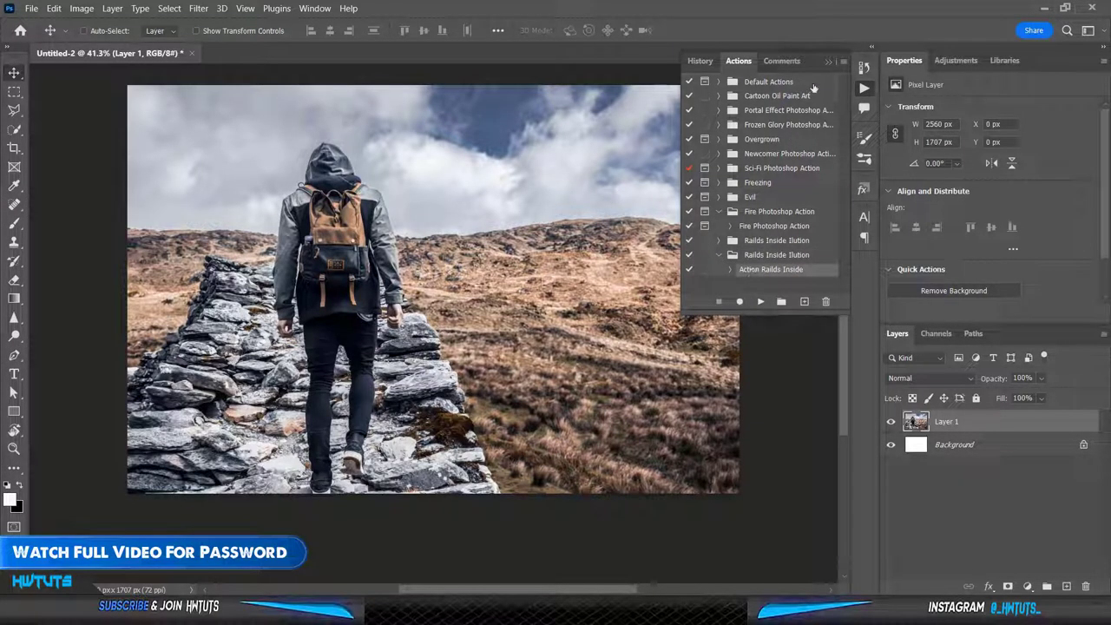
left_click(827, 63)
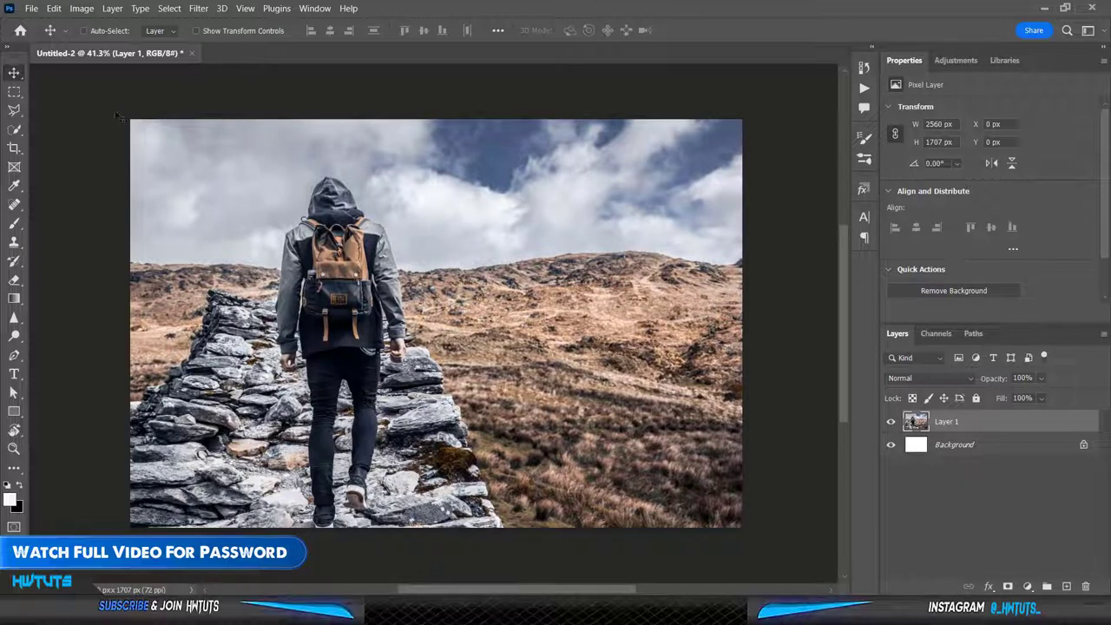
left_click(82, 9)
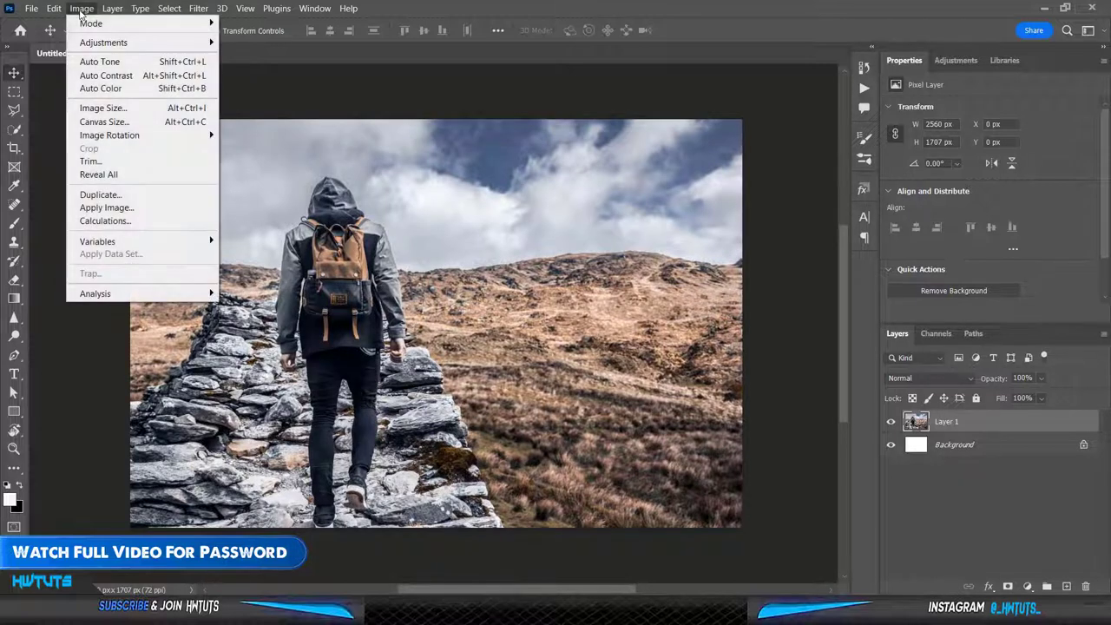
left_click(104, 109)
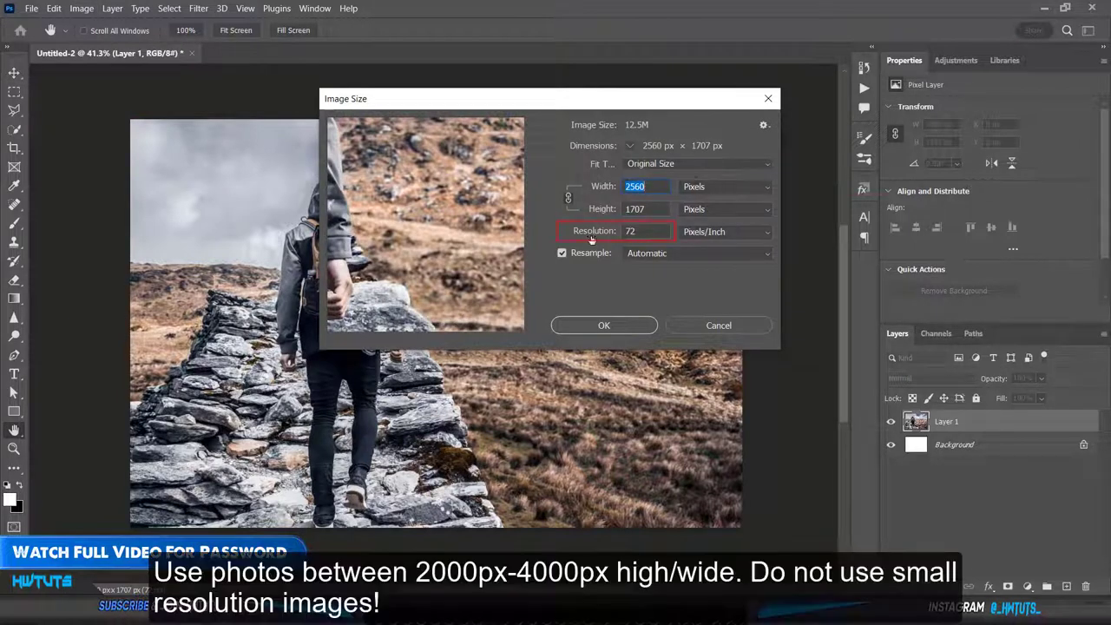
left_click(725, 325)
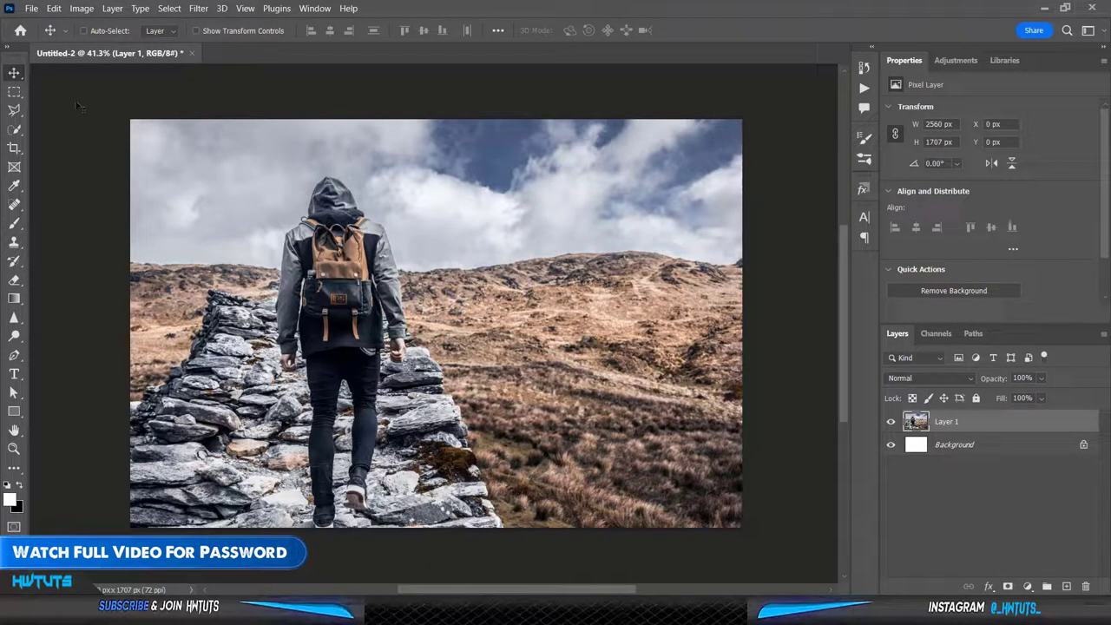
left_click(84, 11)
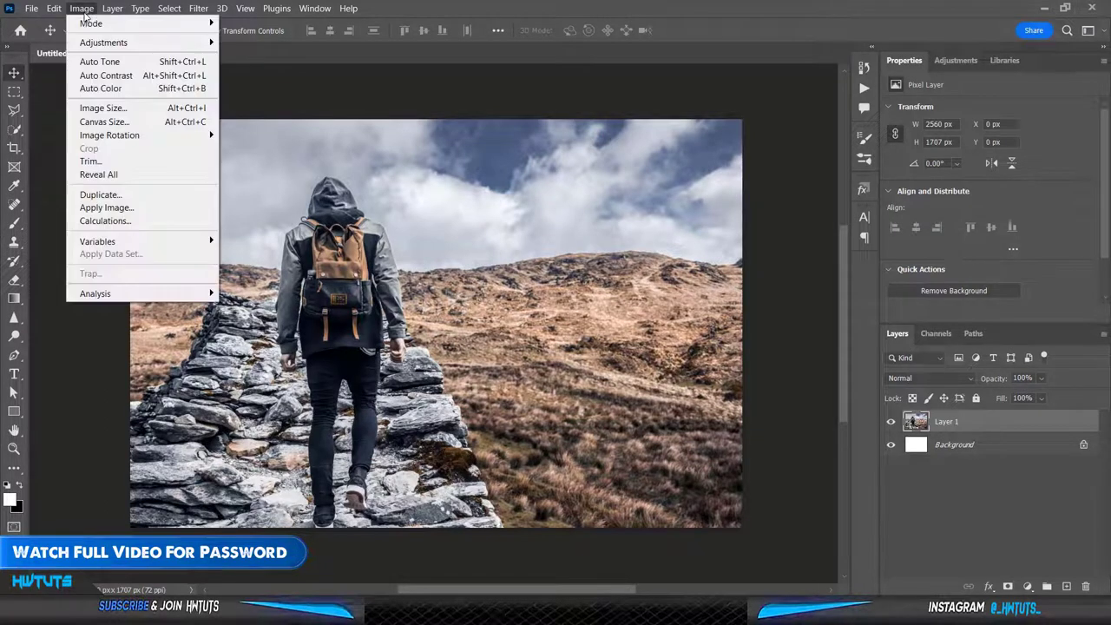
mouse_move(95, 23)
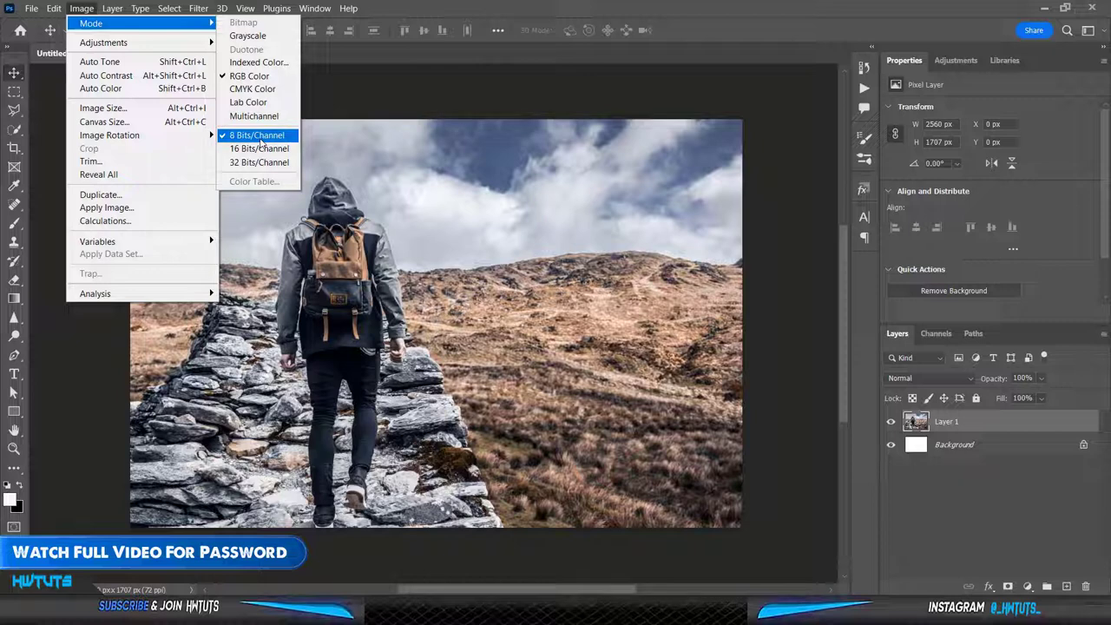
left_click(478, 292)
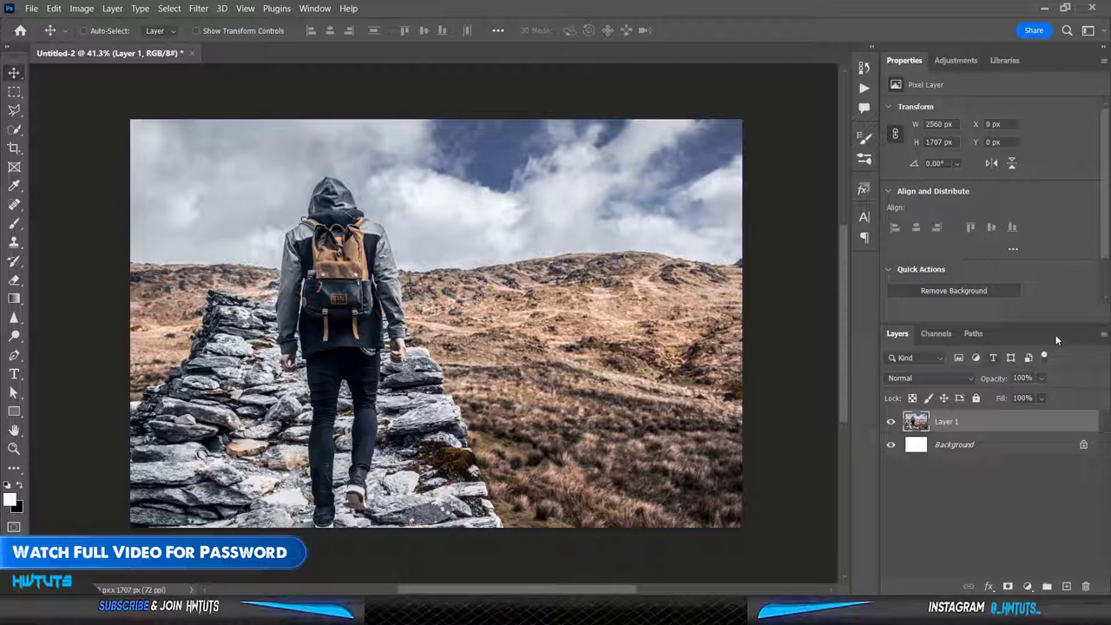
Set Layers Panel Options to Entire Document thumbnails with Add "copy" to Copied Layers and Groups on
left_click(1103, 335)
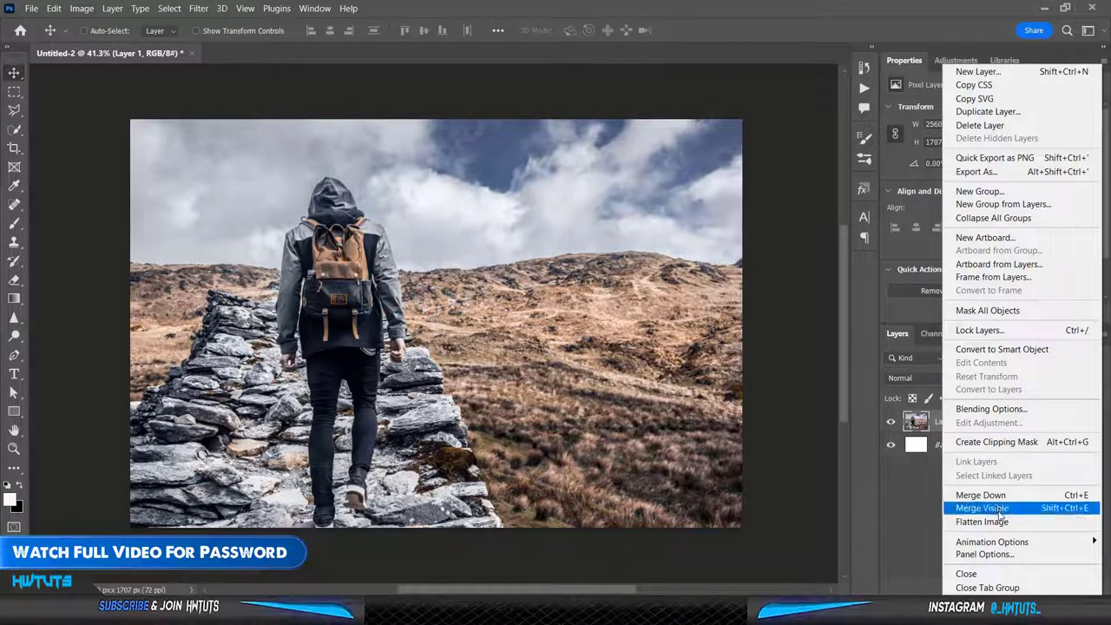
left_click(994, 554)
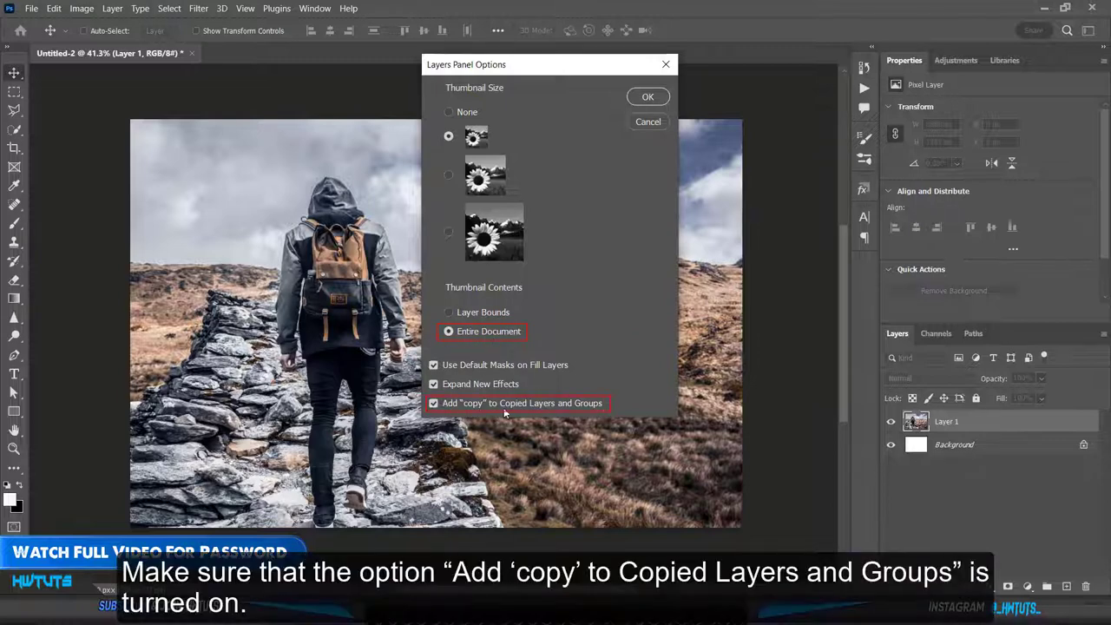
left_click(647, 121)
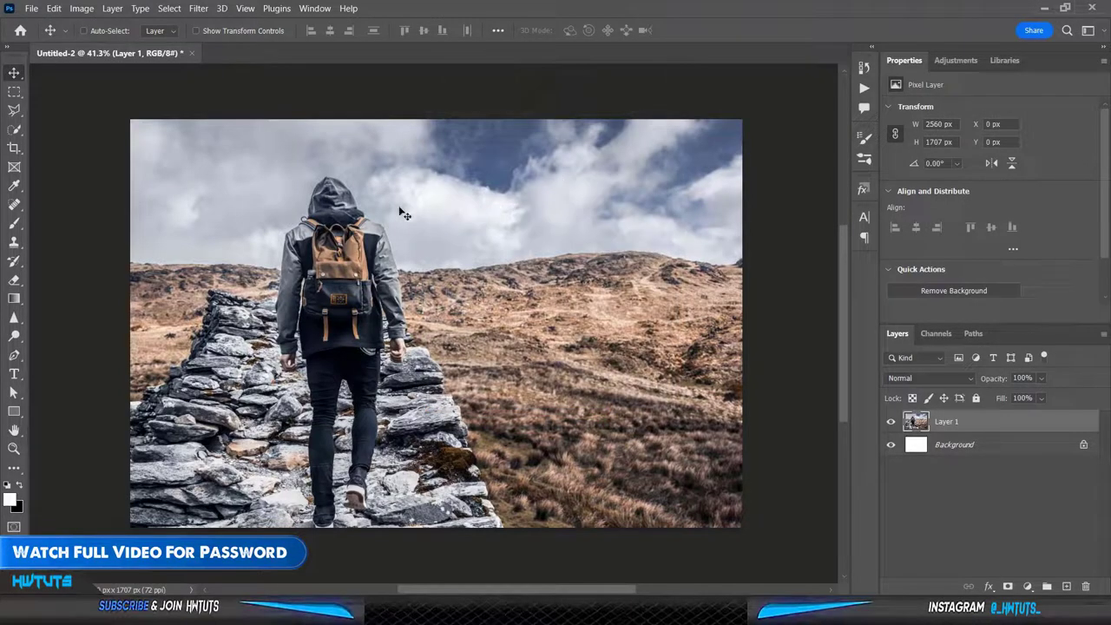
left_click(52, 9)
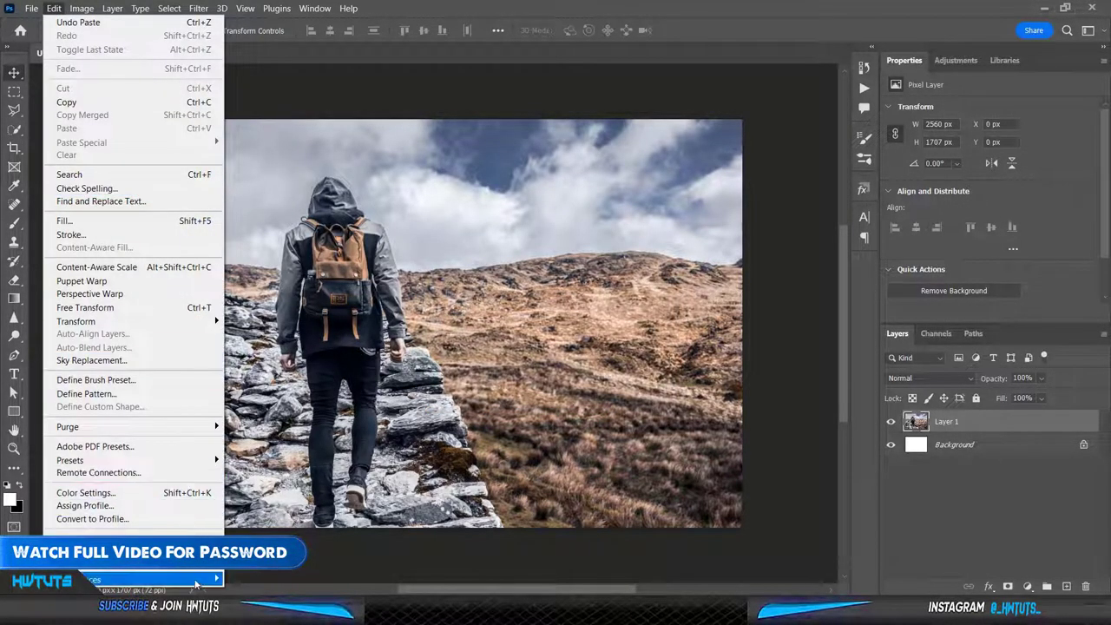
mouse_move(131, 578)
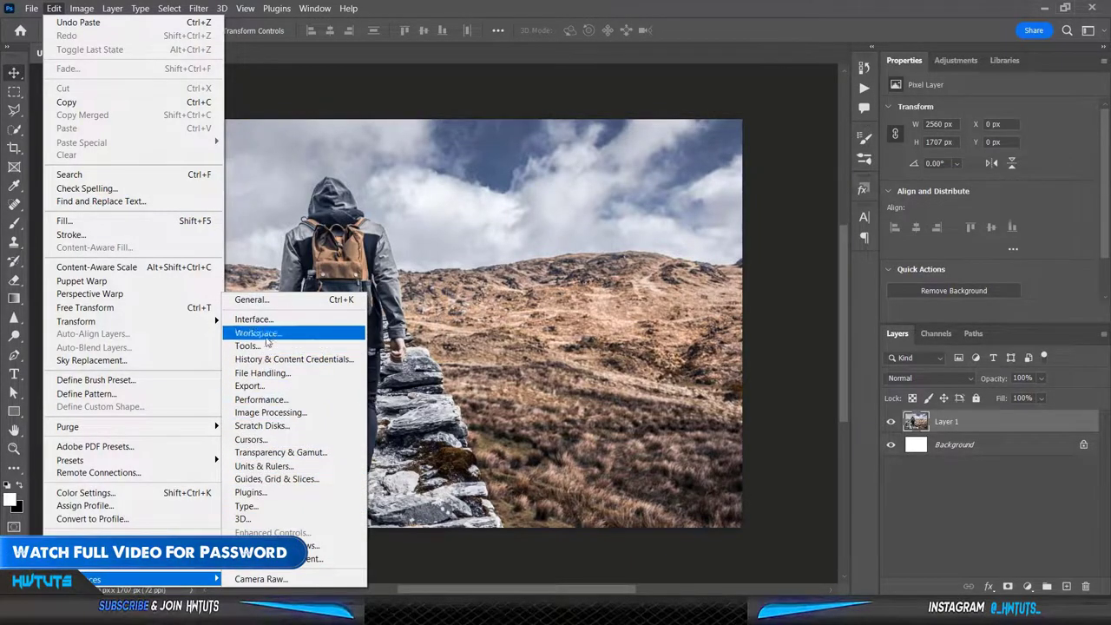
left_click(253, 319)
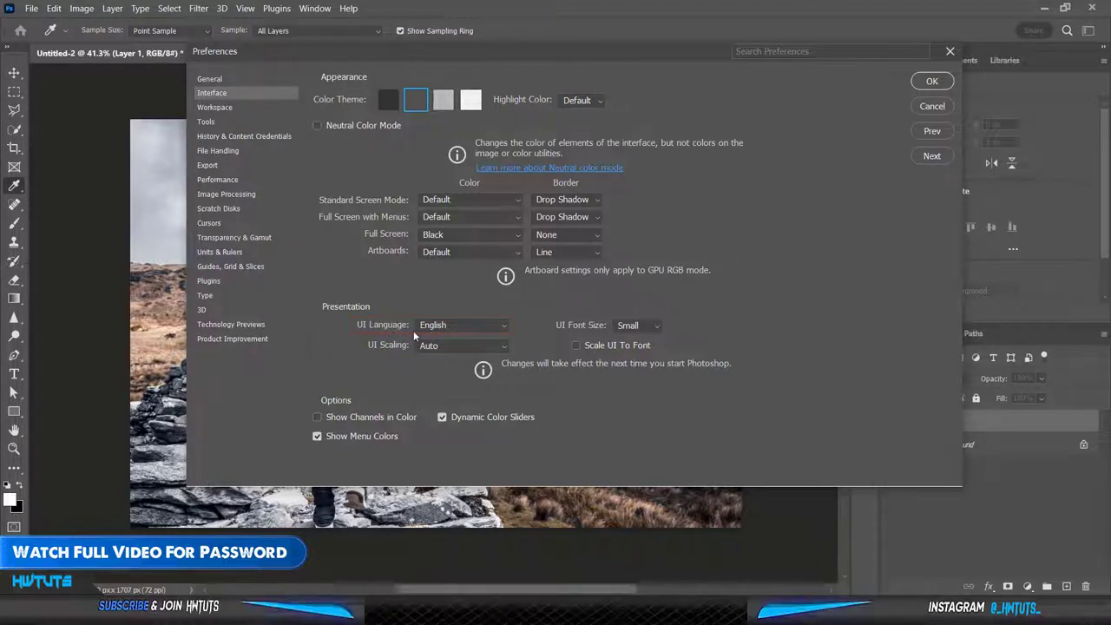
left_click(932, 107)
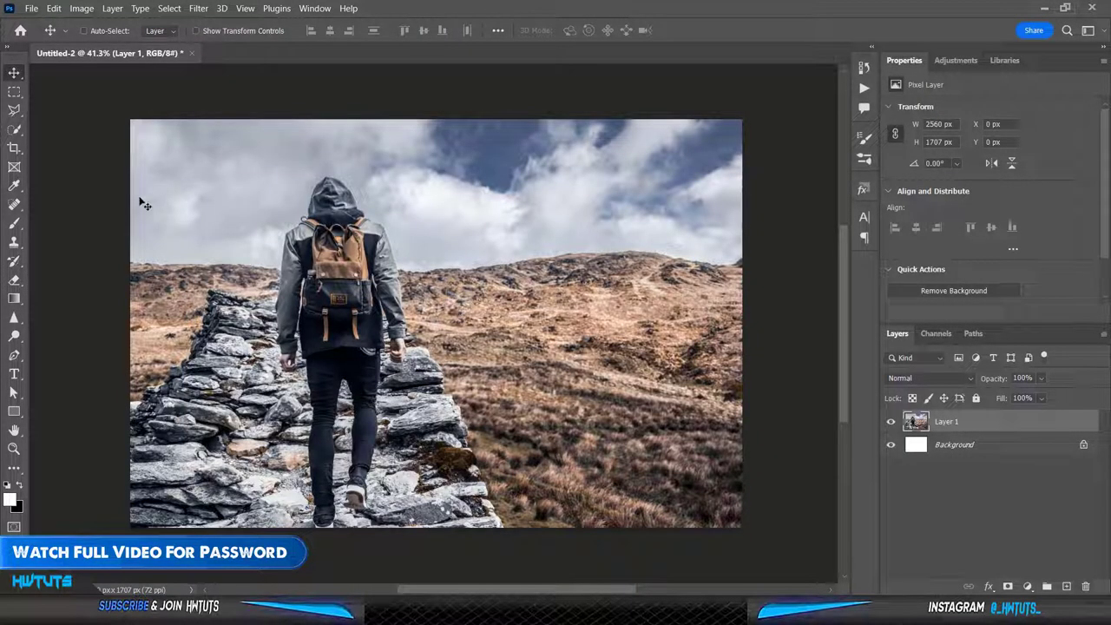
Create a new white document of 3000 × 3500 px at 300 pixels/inch
left_click(30, 9)
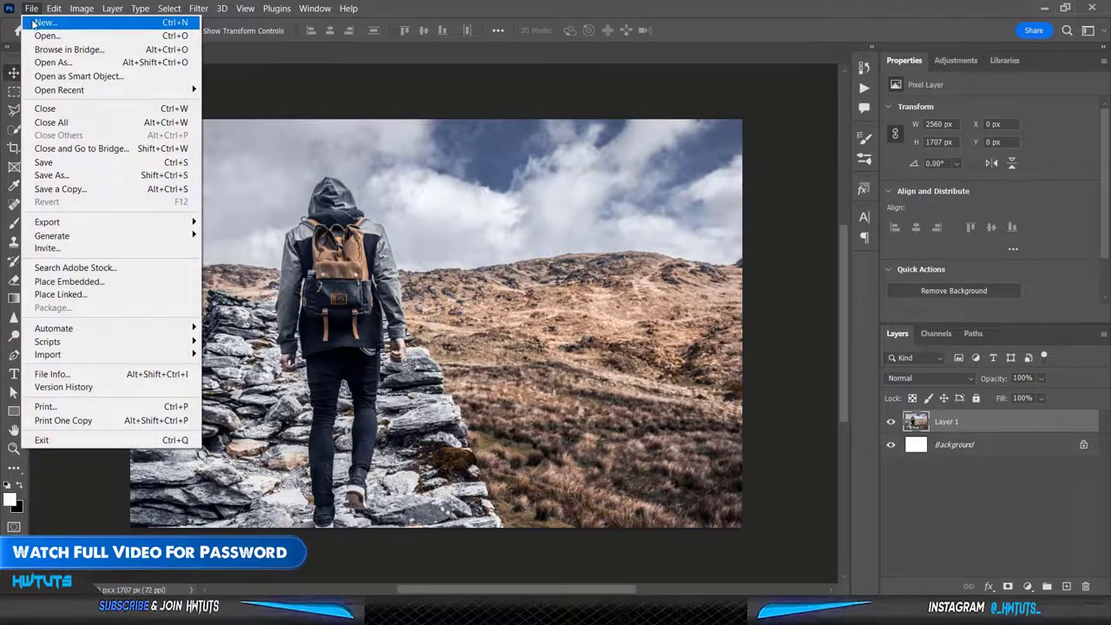
left_click(43, 22)
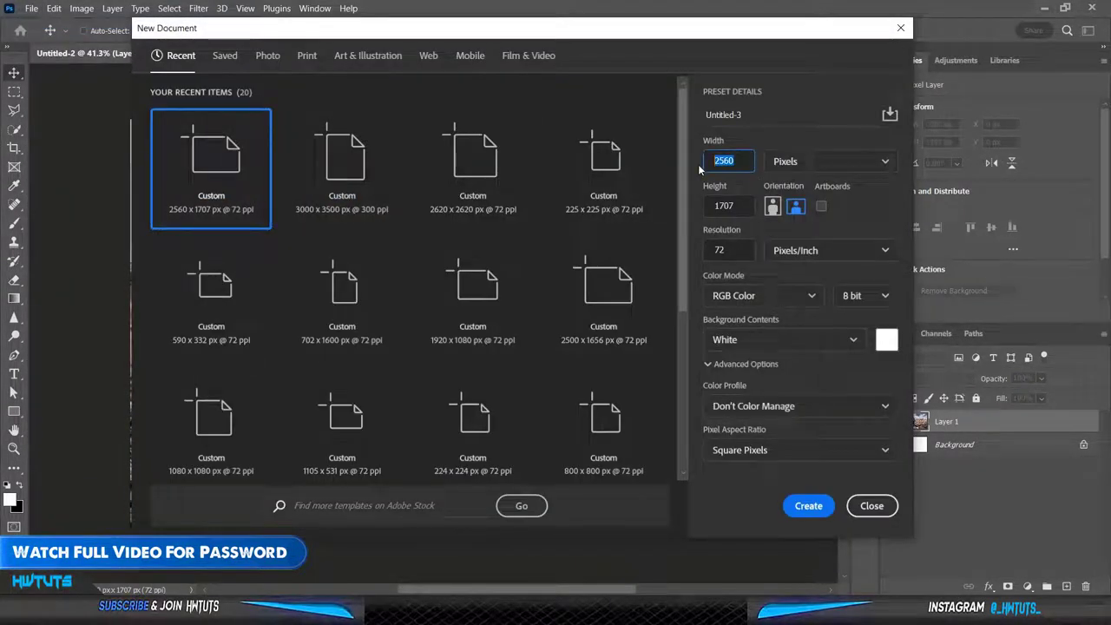
type("3000")
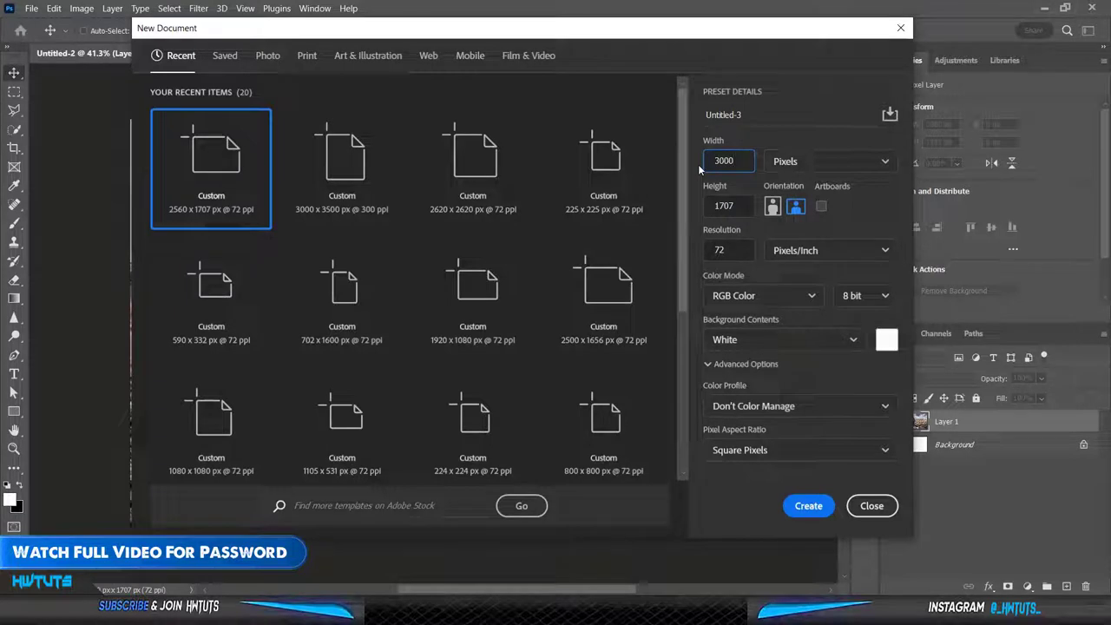
key("Tab")
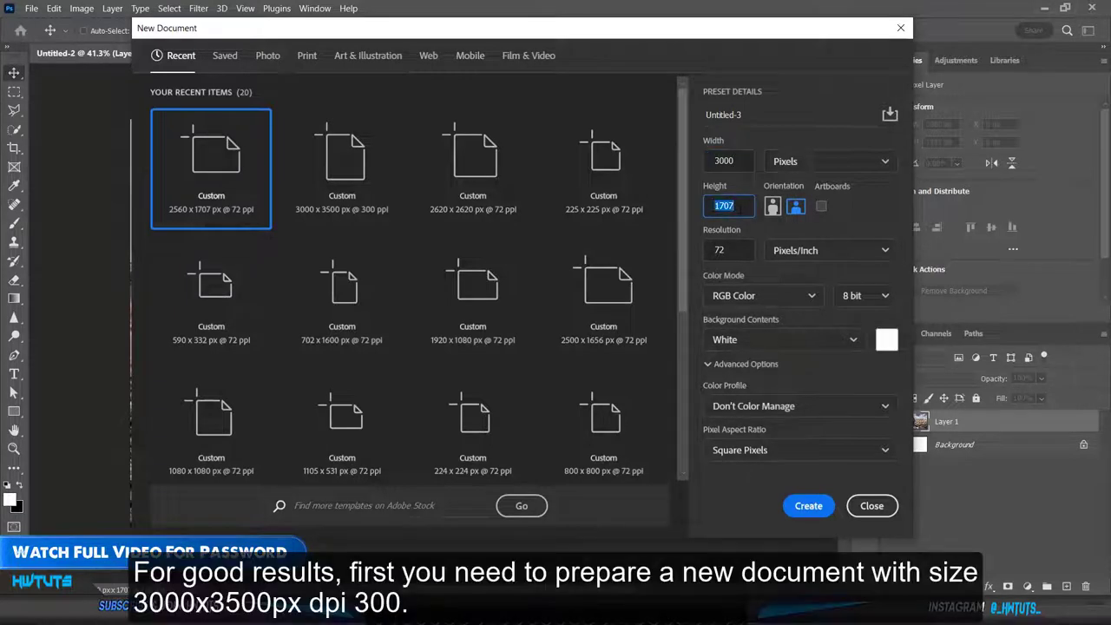
type("35")
type("00")
left_click(740, 251)
type("300")
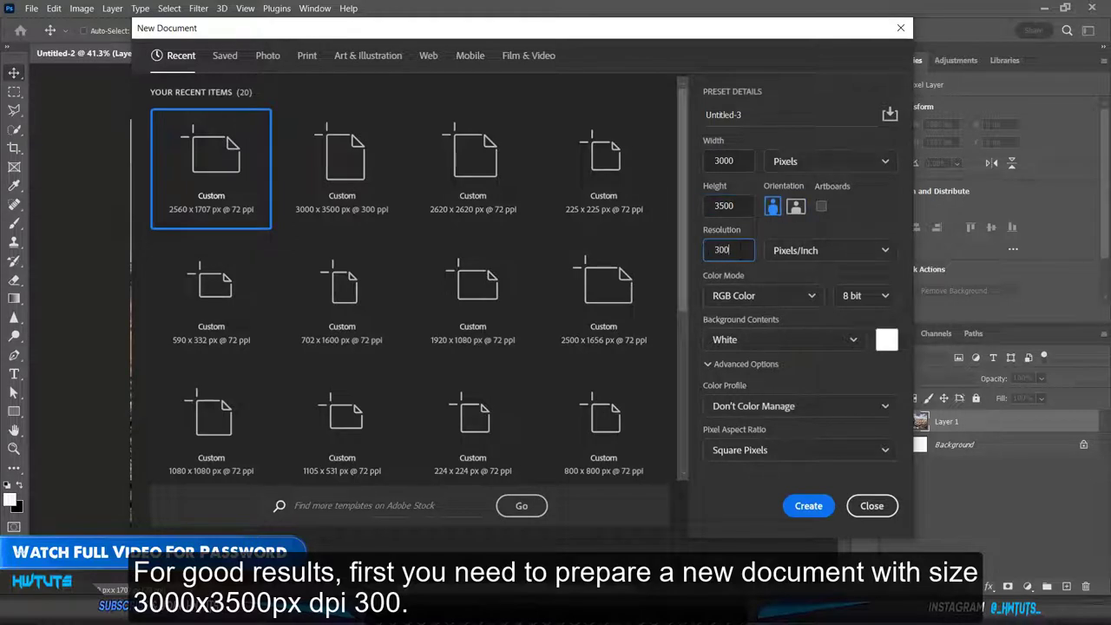
left_click(811, 508)
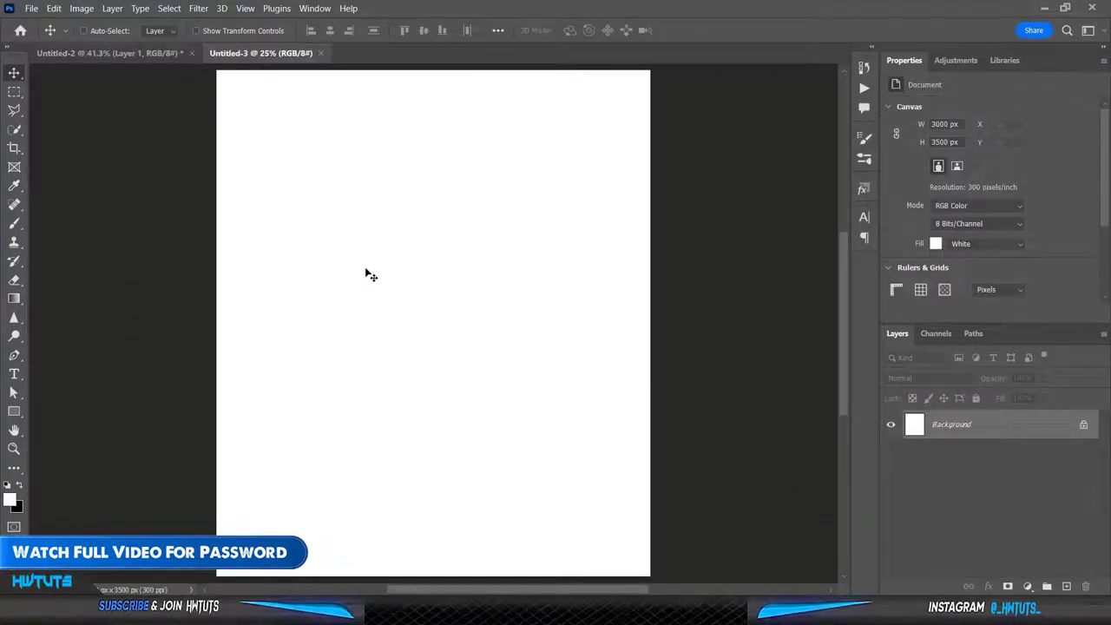
Float the hiker photo in its own window and drag it into Untitled-3 as Layer 1
left_click(100, 55)
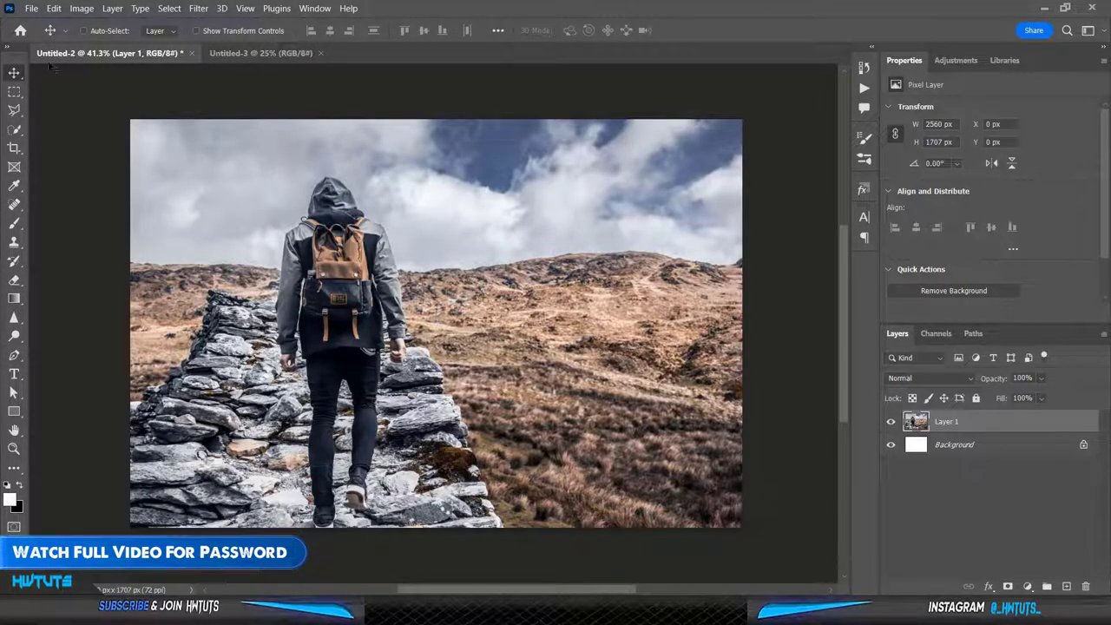
right_click(91, 55)
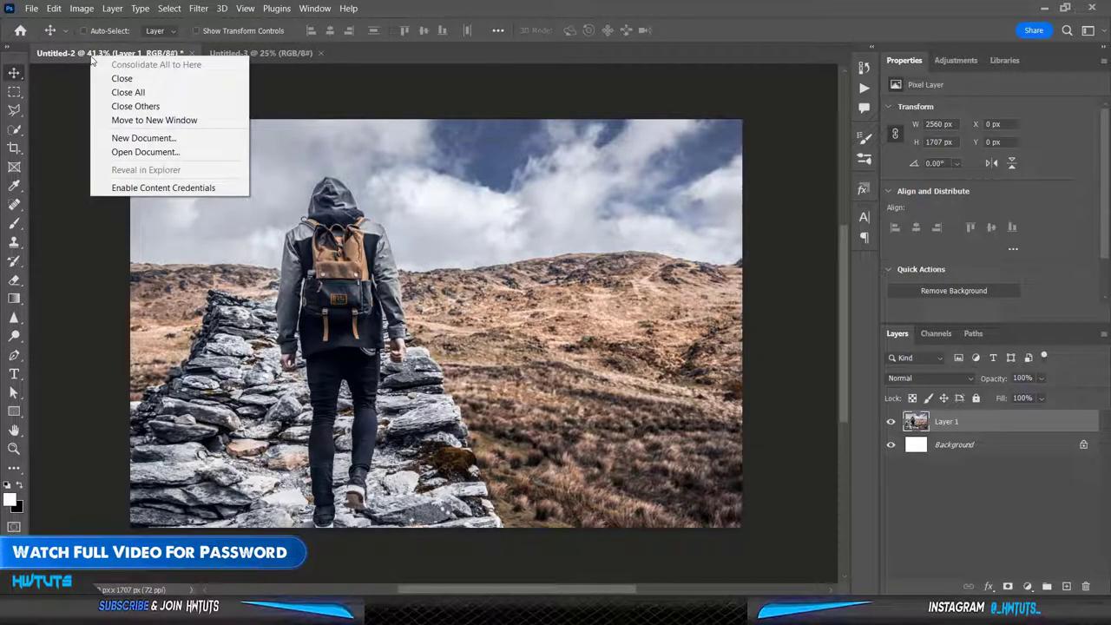
left_click(137, 121)
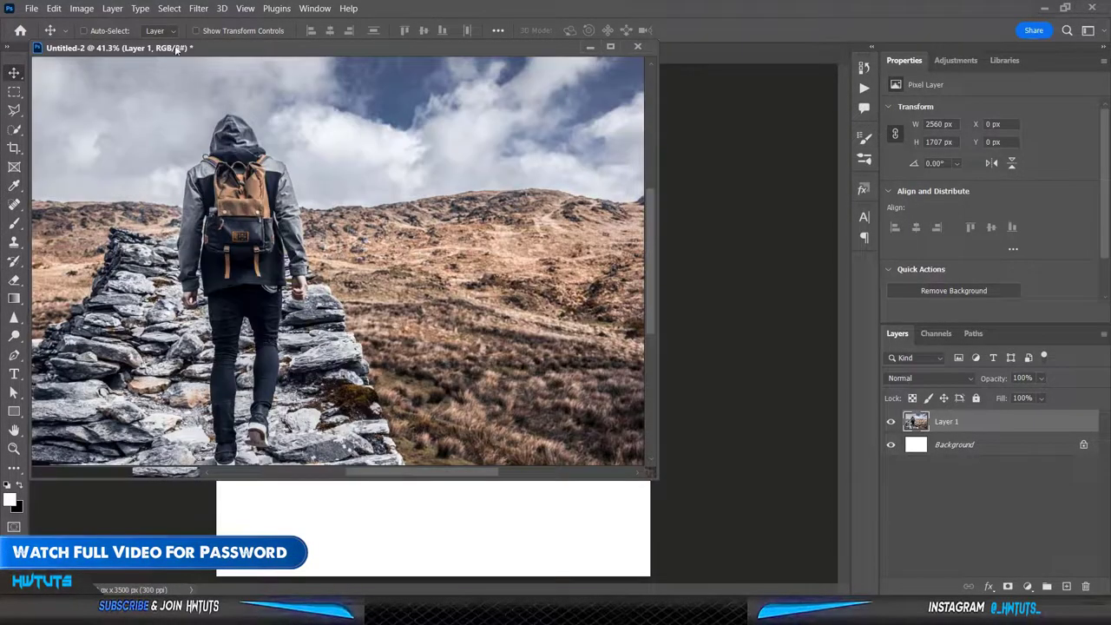
left_click_drag(193, 52, 537, 180)
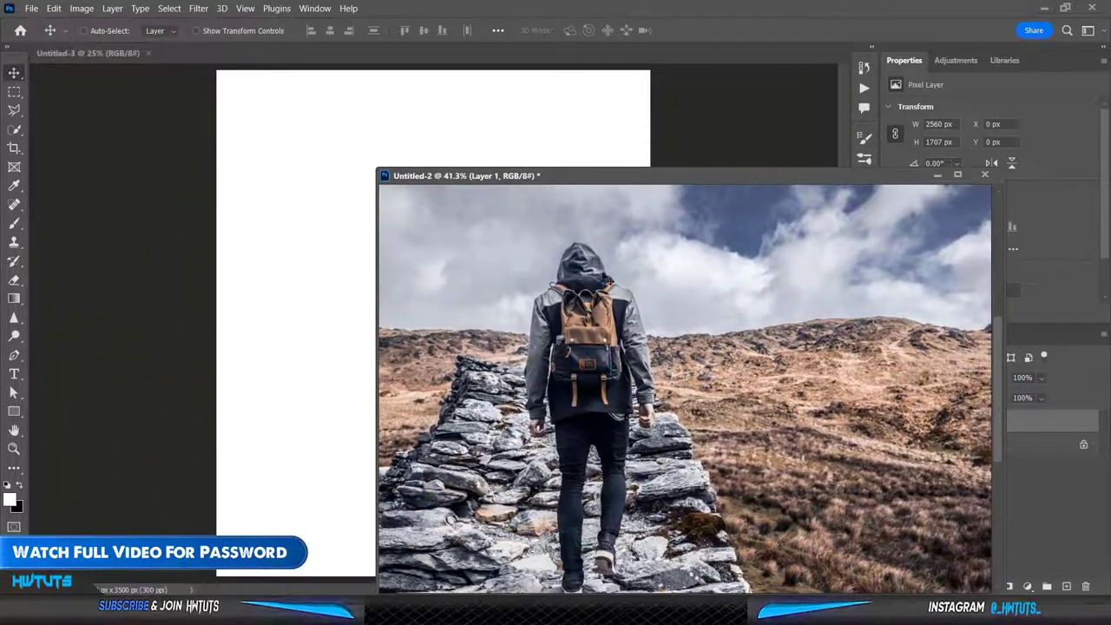
left_click_drag(608, 280, 318, 241)
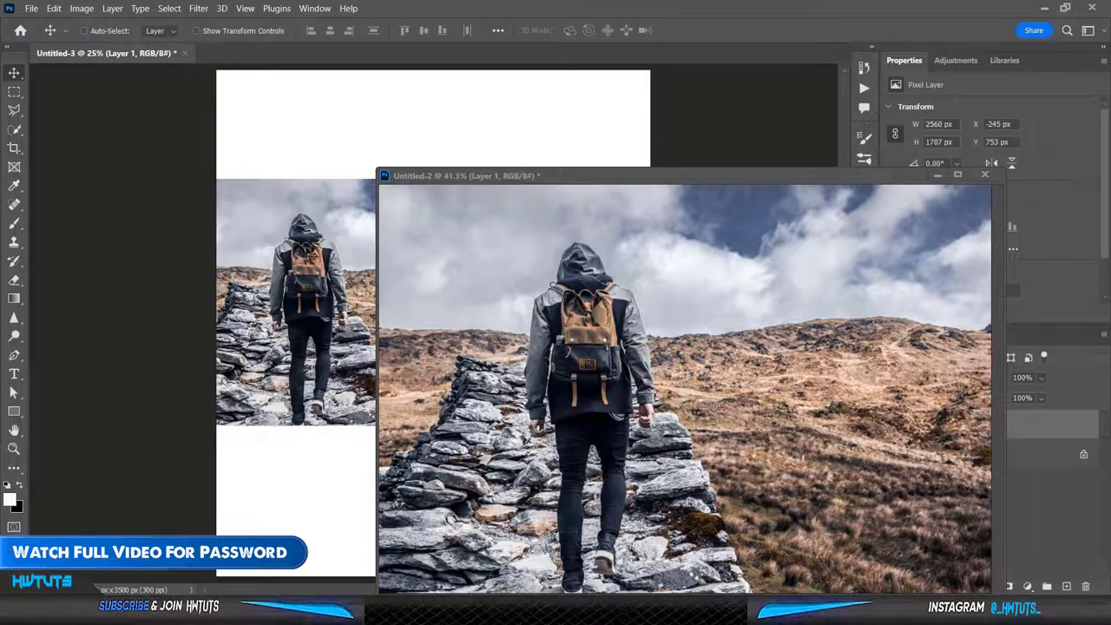
Close the original photo without saving and centre Layer 1 on the canvas
left_click(984, 174)
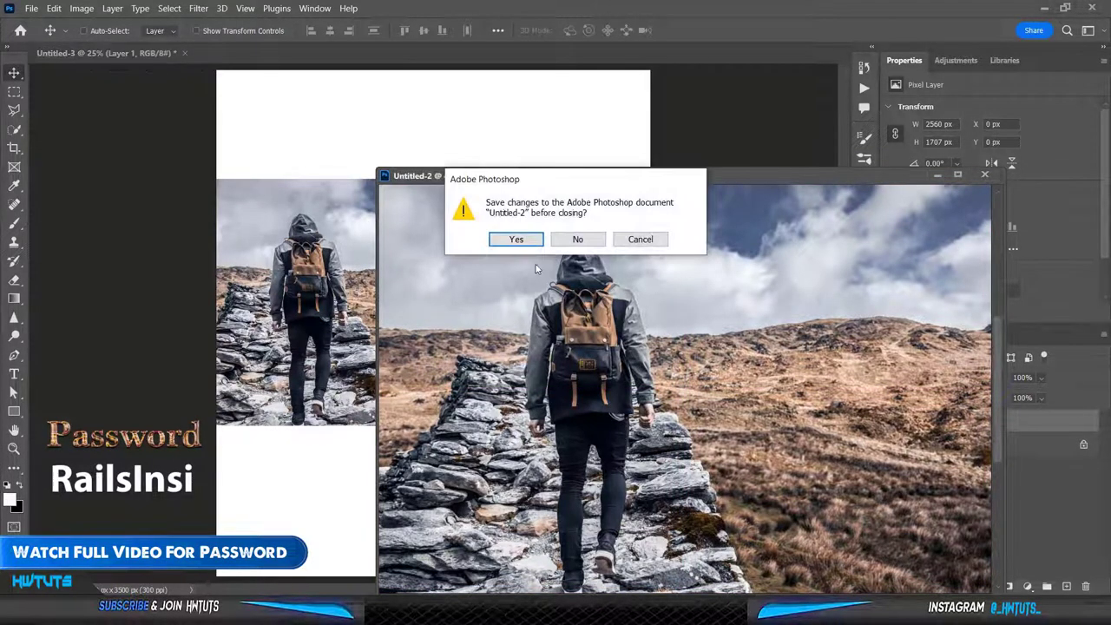
left_click(577, 240)
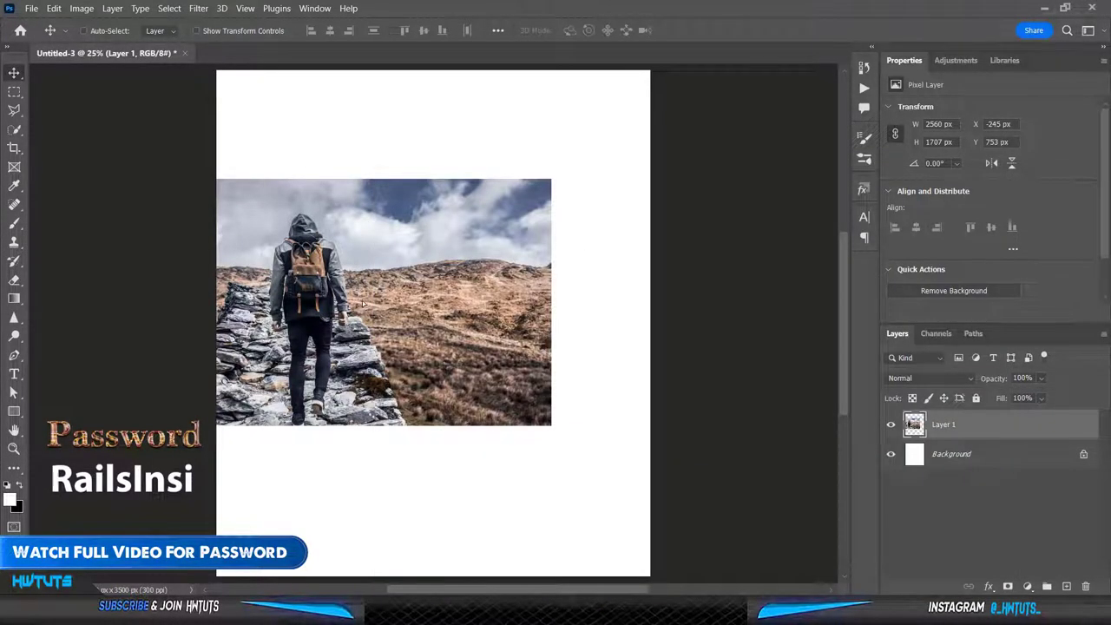
mouse_move(404, 314)
left_mouse_down()
mouse_move(440, 334)
mouse_move(433, 353)
left_mouse_up()
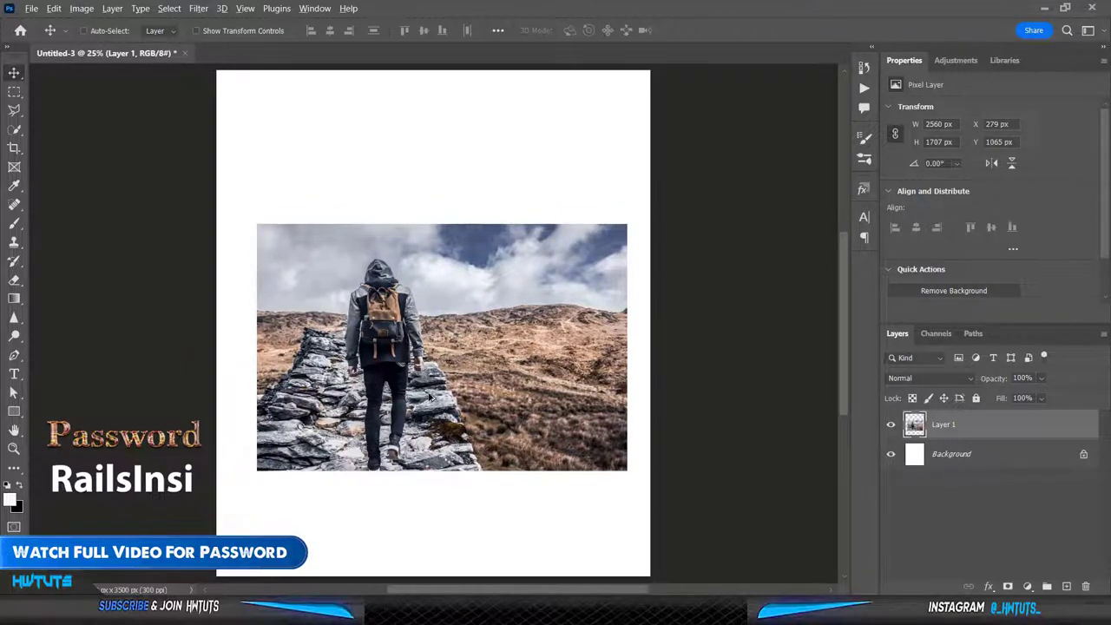
scroll(433, 395, "down", 1)
left_click_drag(431, 363, 421, 328)
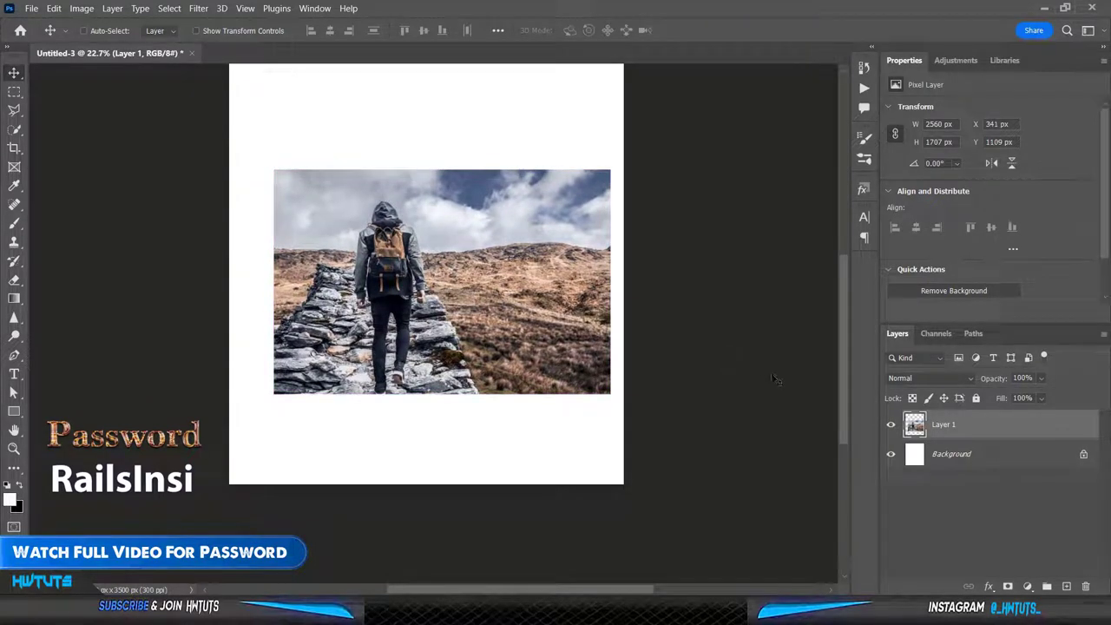
Select the hiker with Quick Selection's Select Subject and zoom in on the shoulder
left_click(22, 130)
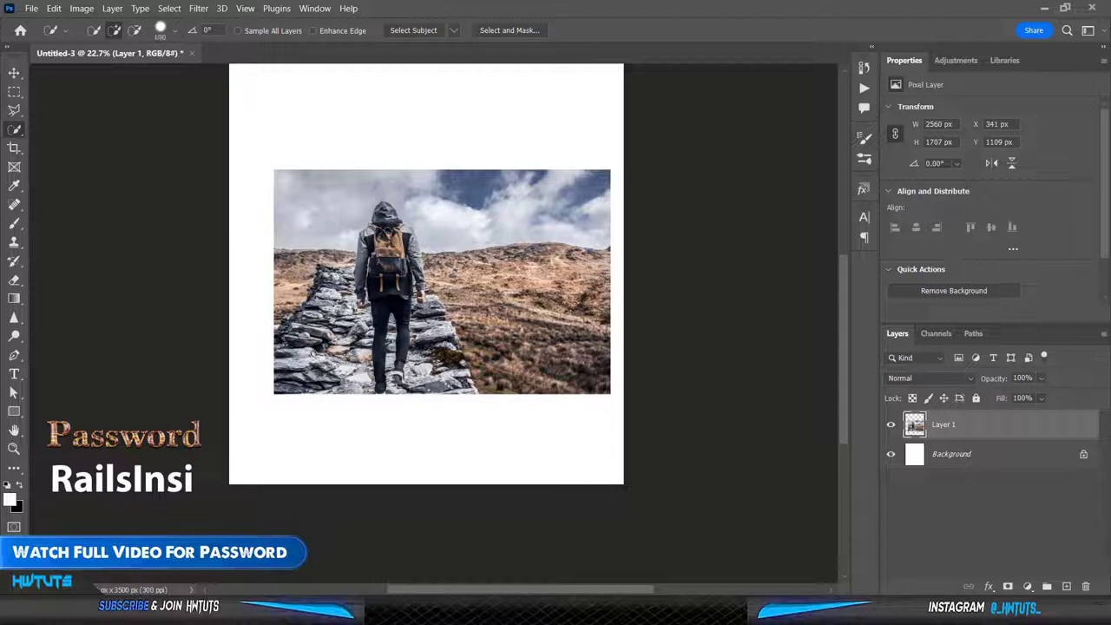
scroll(394, 269, "up", 2)
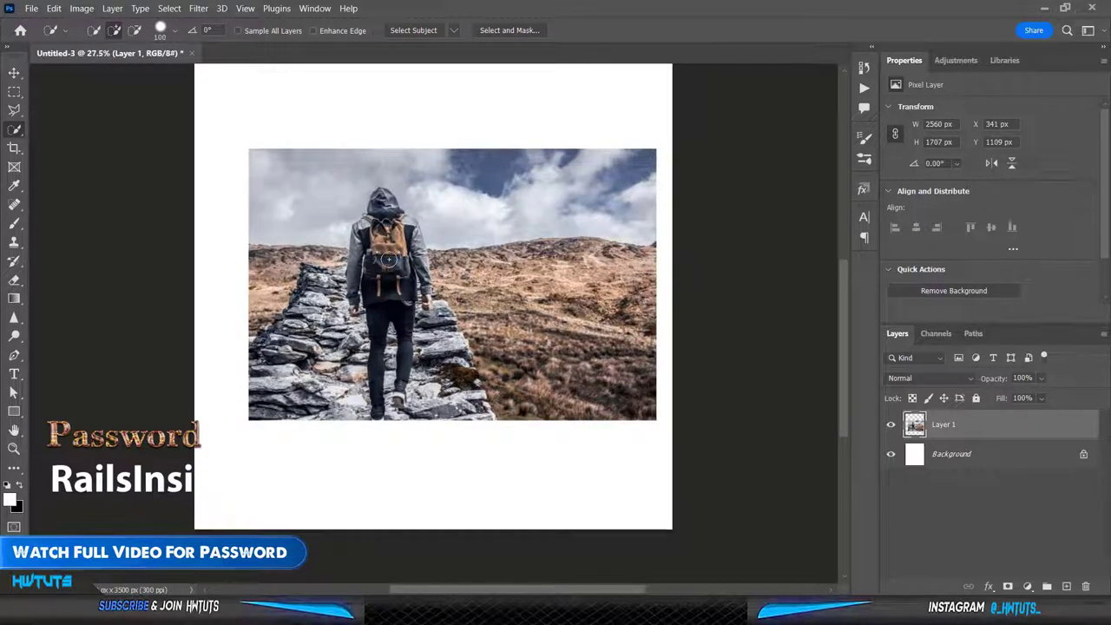
left_click(411, 30)
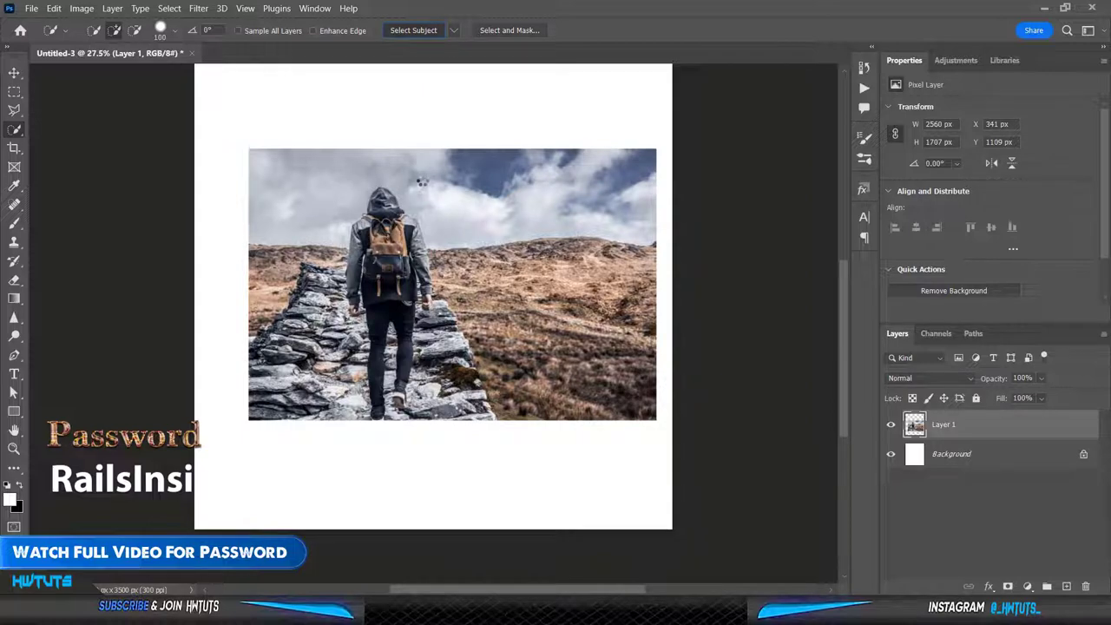
scroll(401, 373, "up", 2)
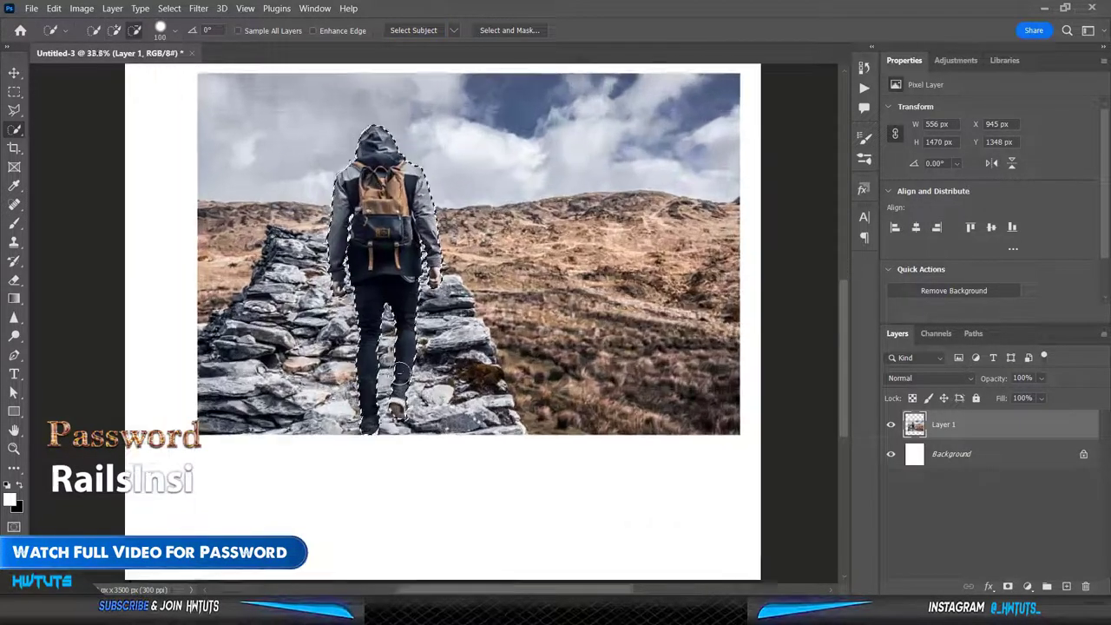
scroll(401, 373, "up", 3)
scroll(401, 373, "up", 2)
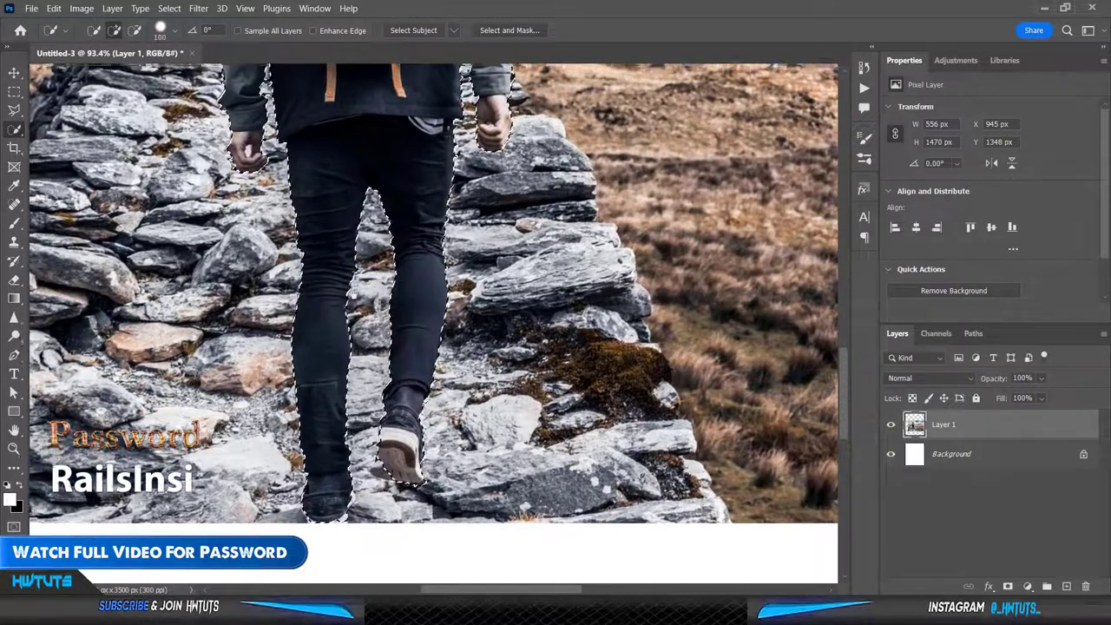
scroll(512, 332, "up", 3)
scroll(512, 332, "up", 2)
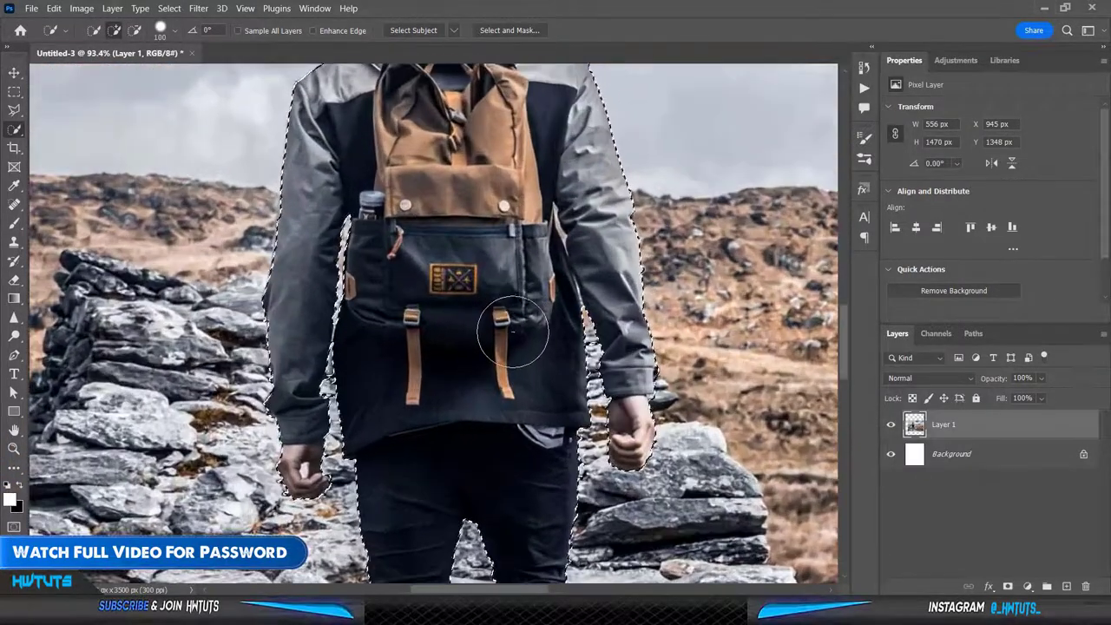
scroll(415, 371, "up", 2)
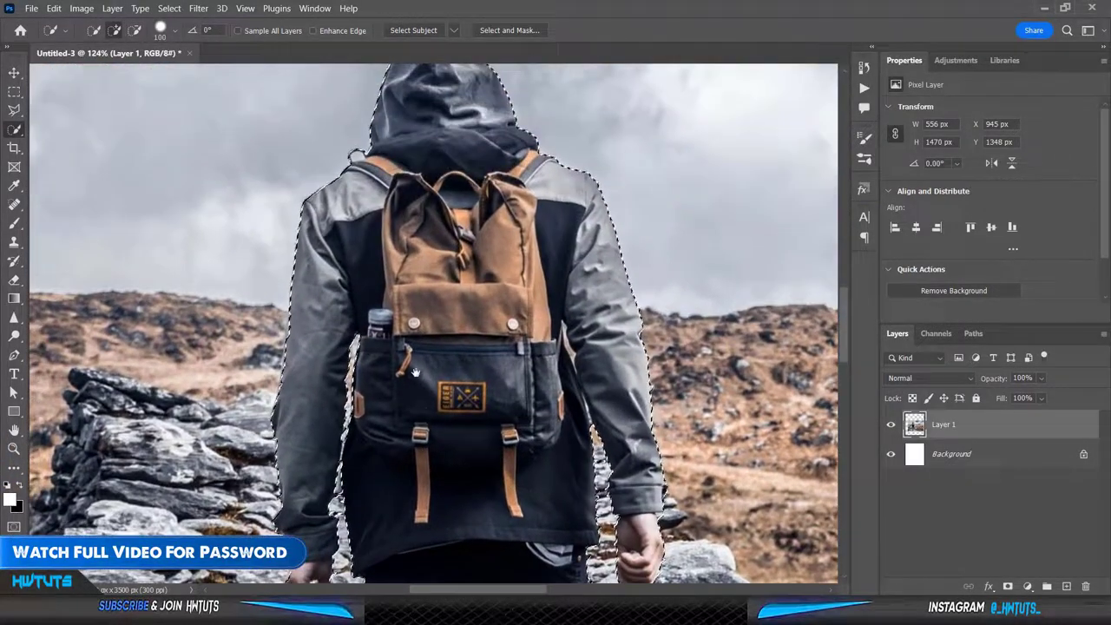
scroll(339, 152, "up", 1)
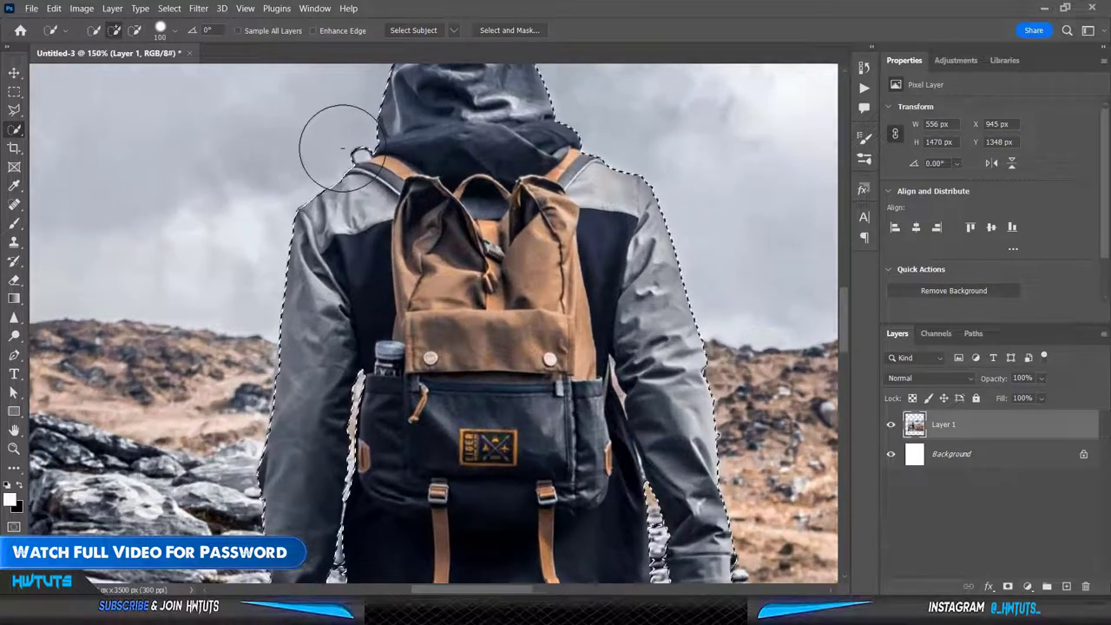
Subtract the stray area beside the hood loop using a smaller brush
right_click(396, 175, "alt")
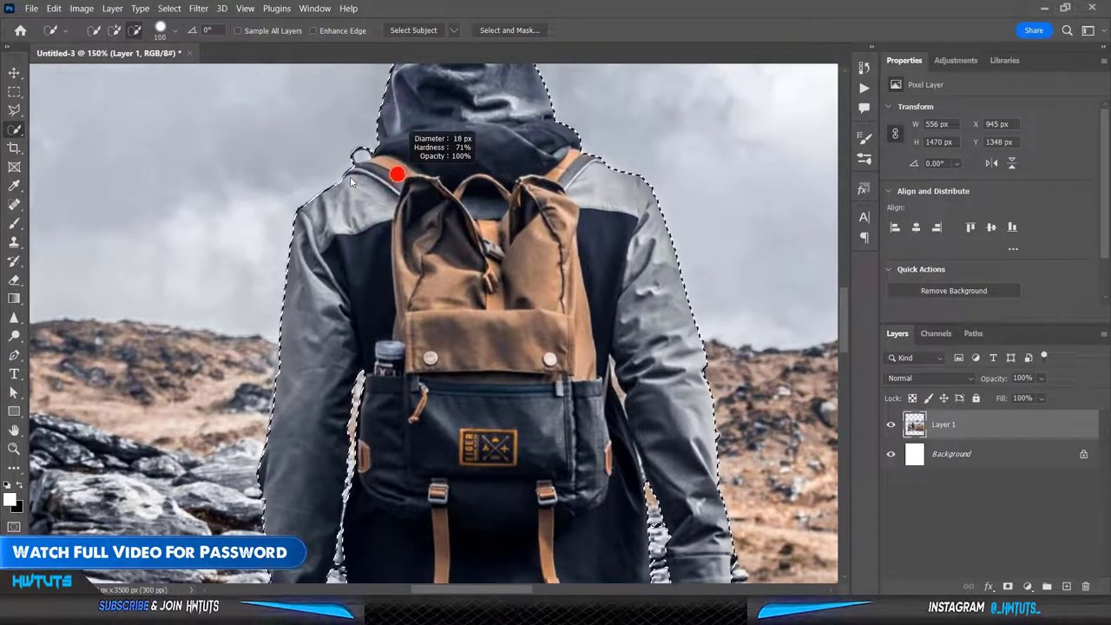
scroll(360, 156, "up", 2)
scroll(361, 154, "up", 2)
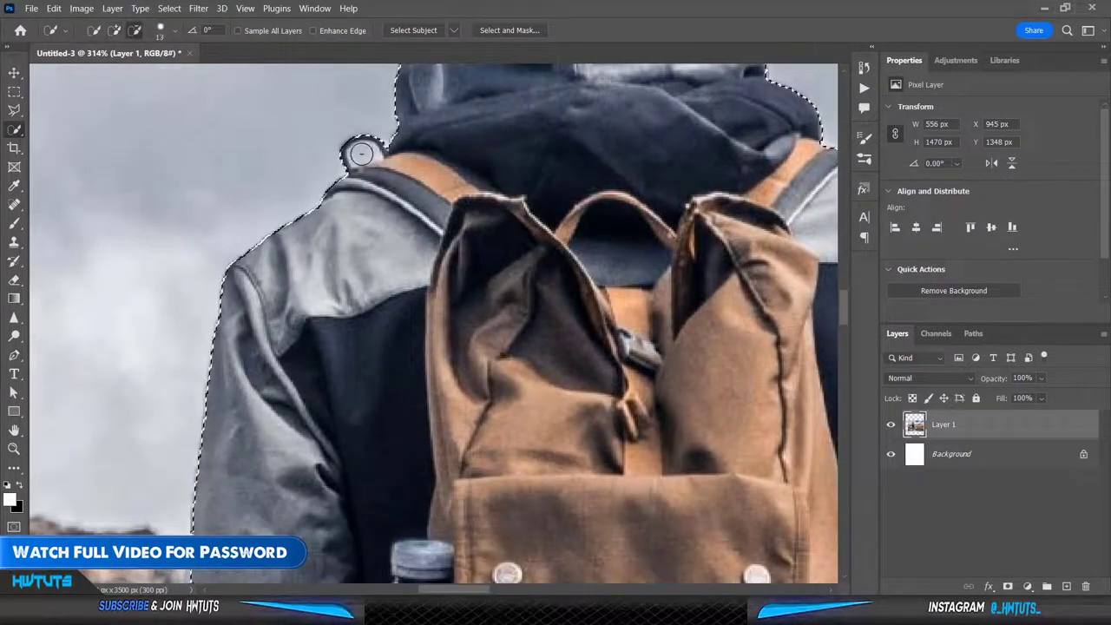
left_click(362, 154, "alt")
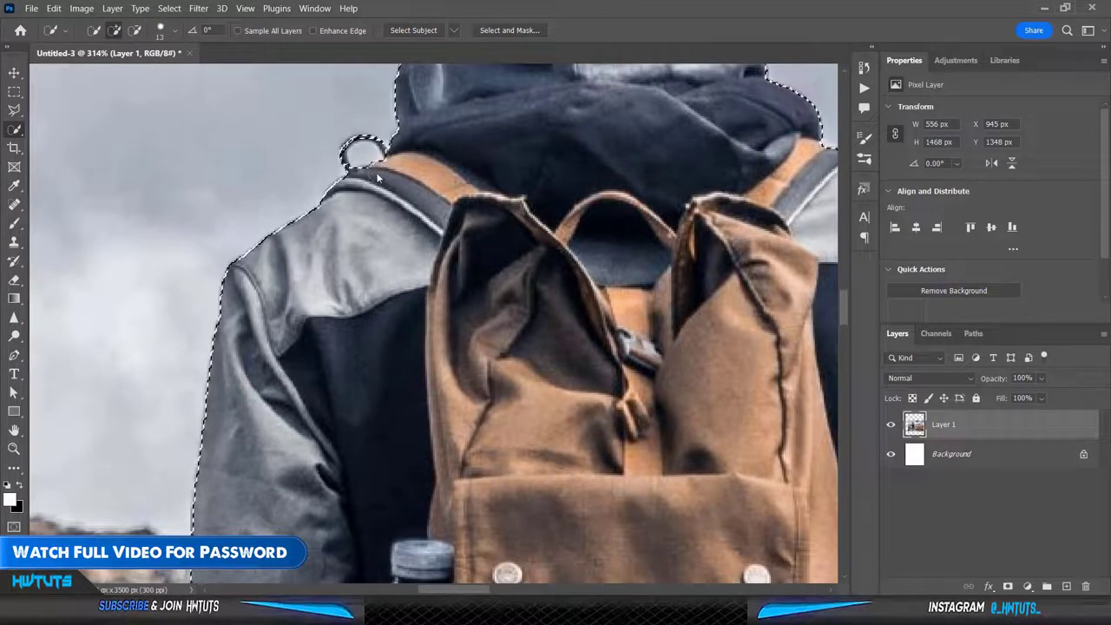
scroll(347, 152, "up", 3)
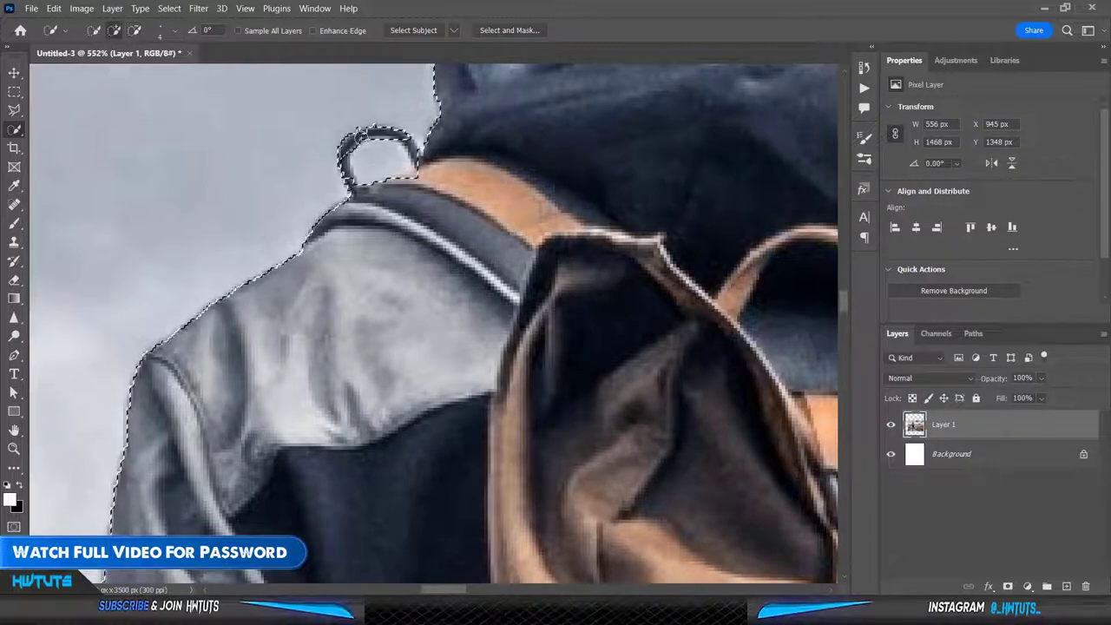
scroll(360, 136, "up", 3)
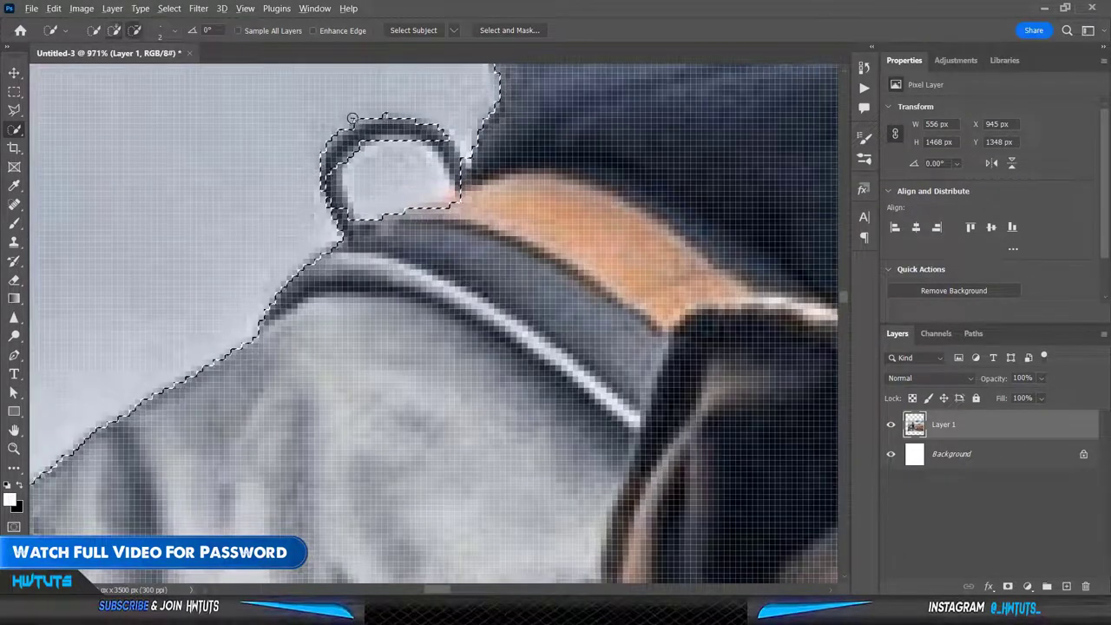
scroll(353, 118, "down", 5)
scroll(425, 163, "up", 3)
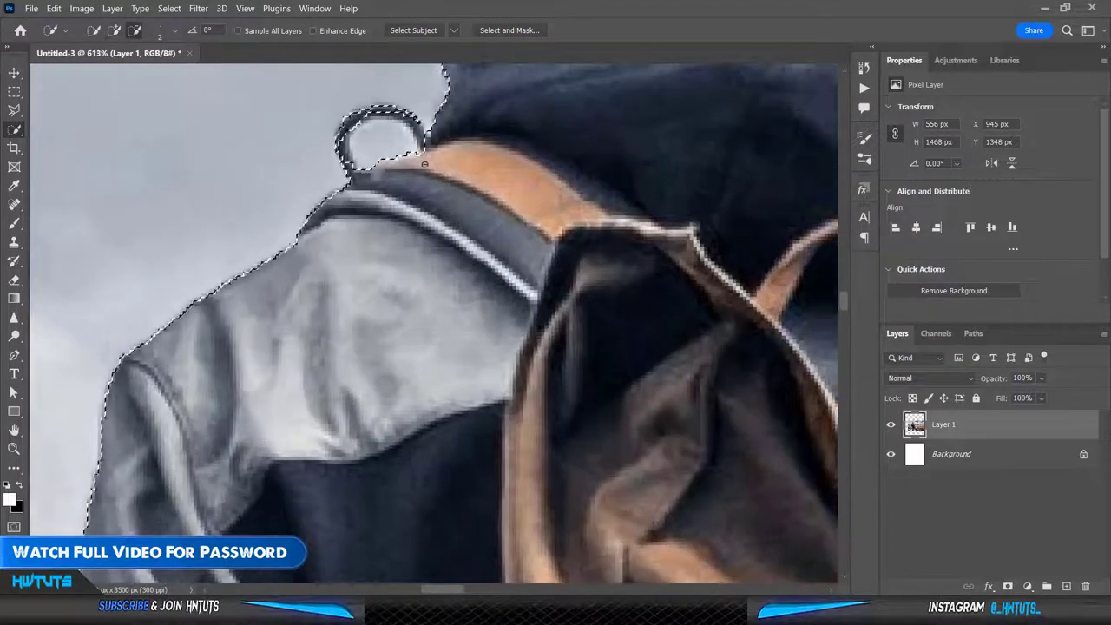
Remove the gap inside the hood loop from the hiker selection
key("l")
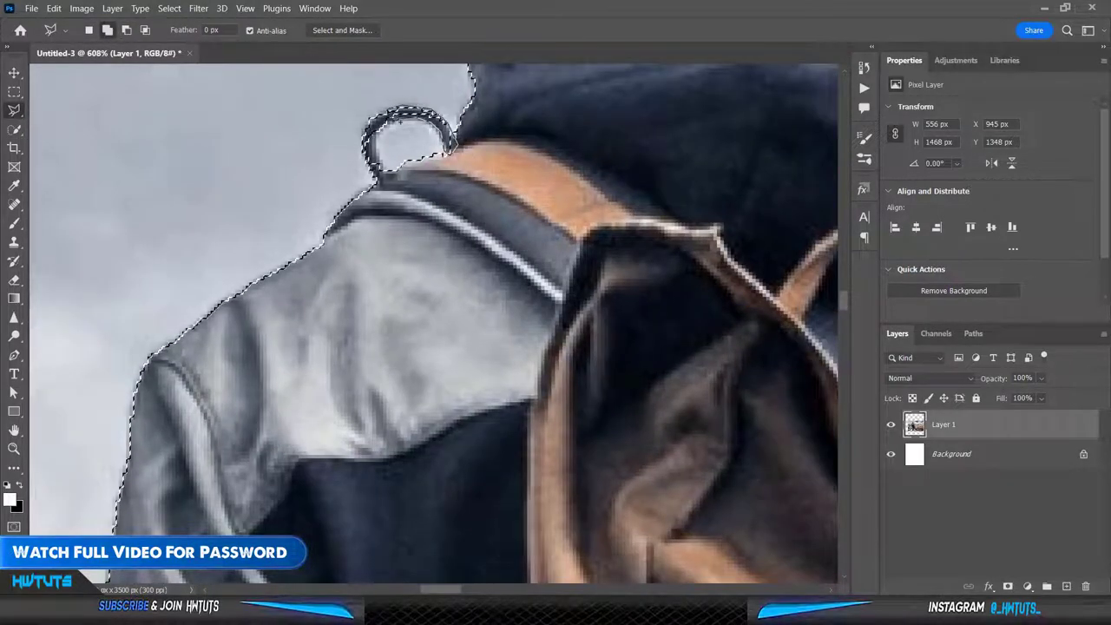
left_click(376, 184)
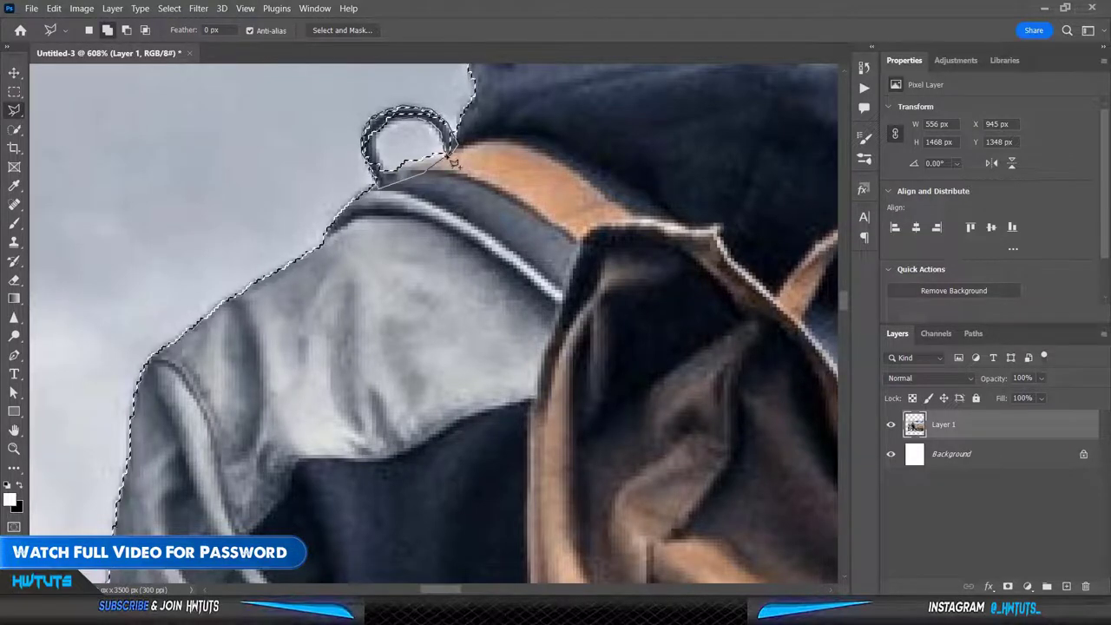
scroll(452, 161, "up", 2)
key("w")
left_click_drag(399, 134, 429, 168)
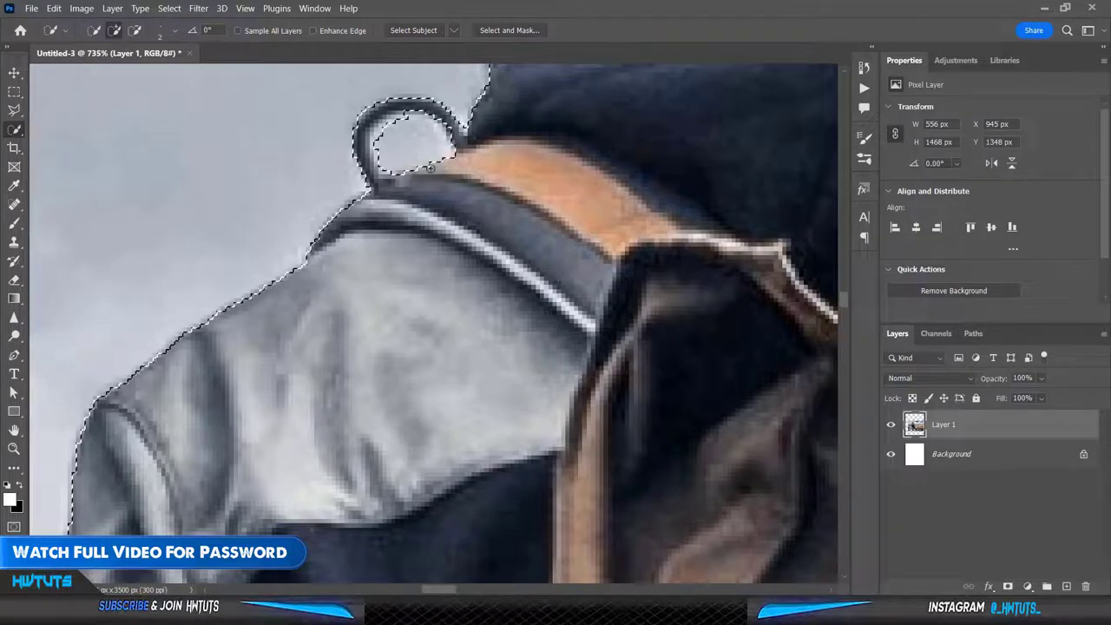
scroll(430, 167, "down", 5)
scroll(390, 317, "up", 3)
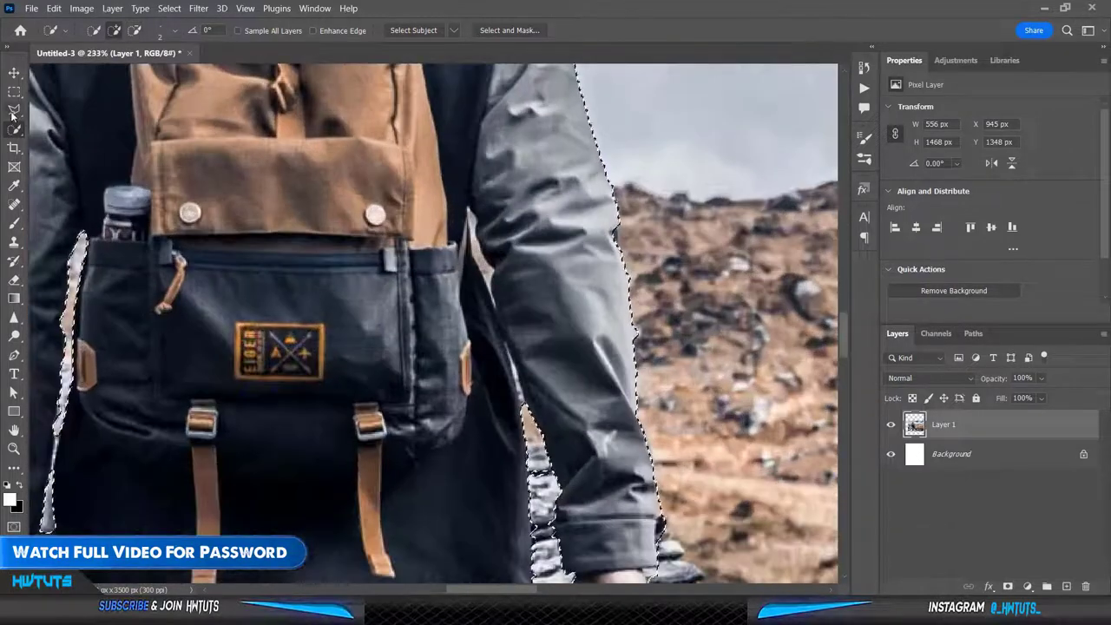
Tidy the selection edges around the arms and hands with the Lasso and Quick Selection tools
left_click(13, 110)
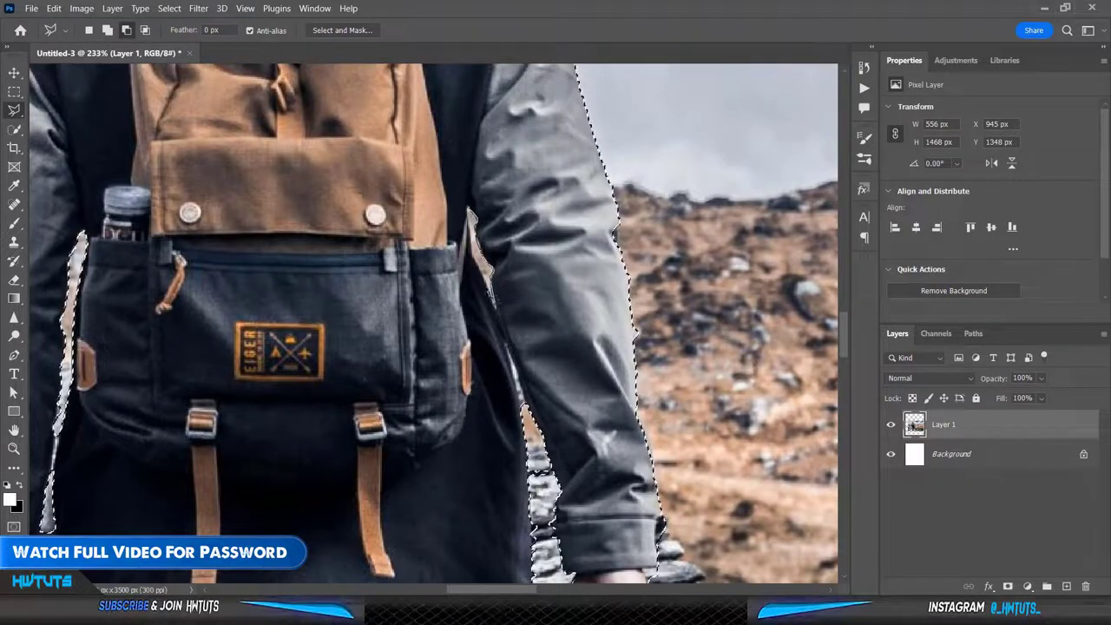
scroll(538, 394, "up", 2)
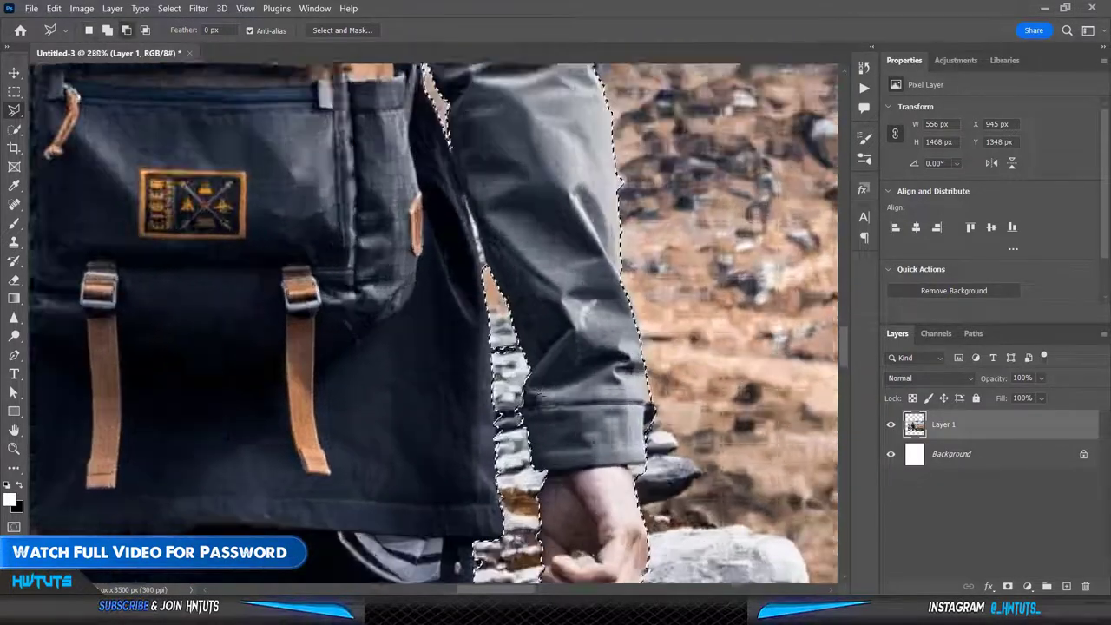
scroll(538, 394, "down", 2)
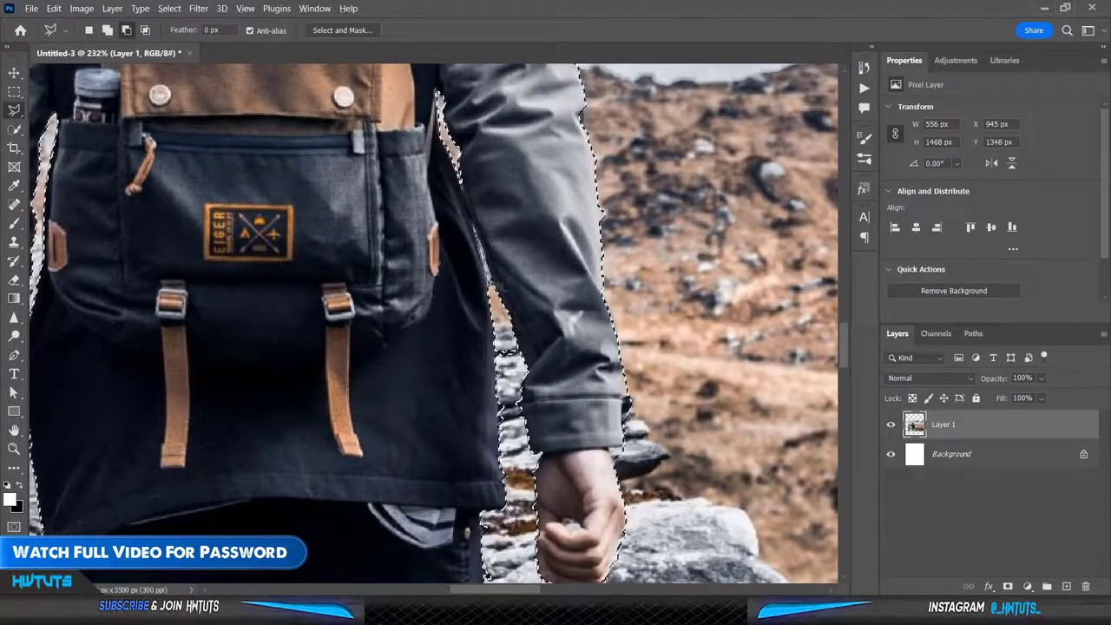
scroll(507, 295, "down", 2)
scroll(507, 295, "down", 2)
scroll(219, 458, "up", 3)
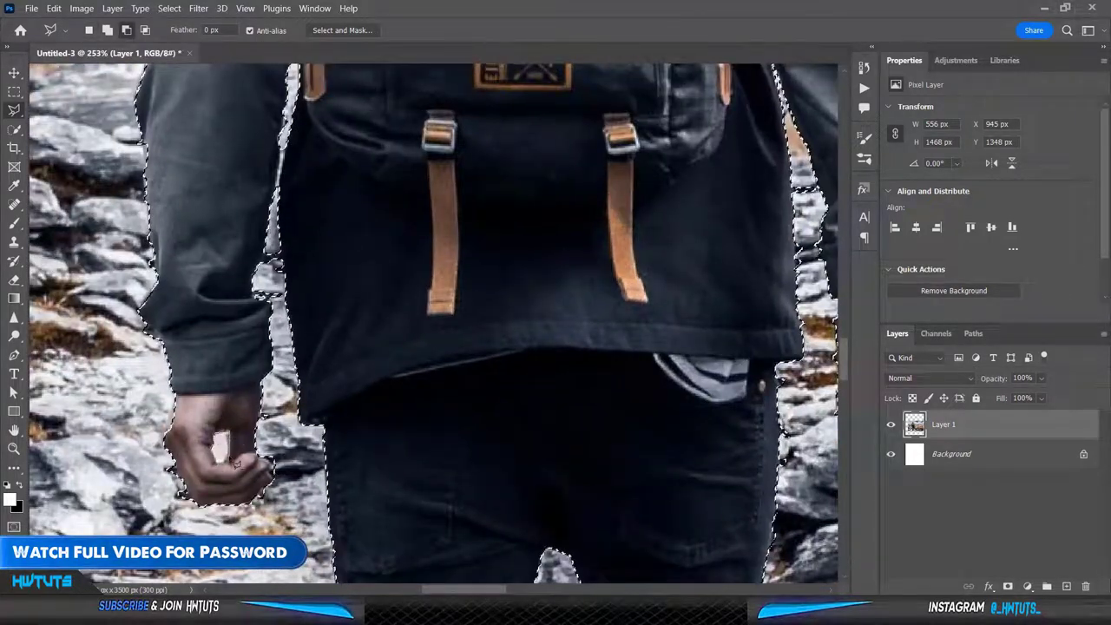
scroll(216, 460, "down", 2)
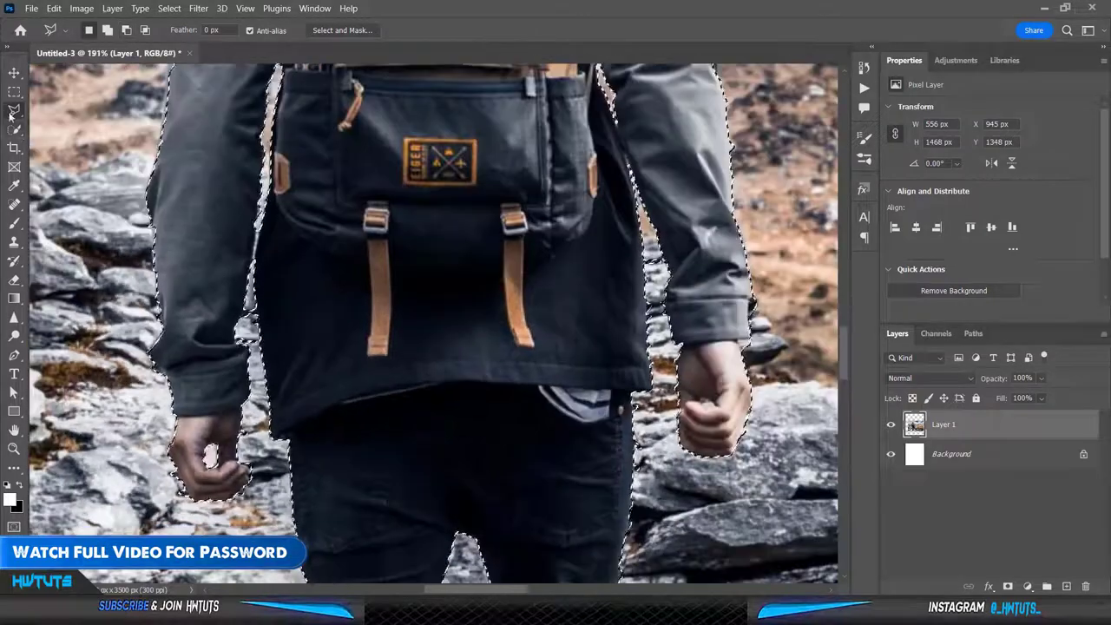
left_click(14, 129)
scroll(156, 486, "up", 2)
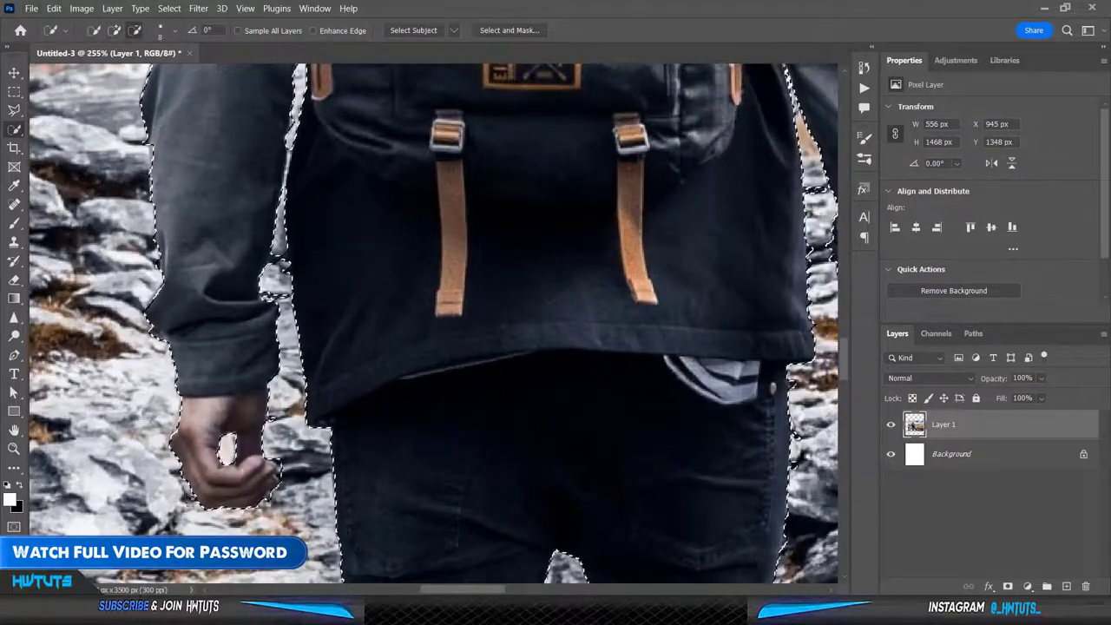
scroll(253, 507, "down", 5)
scroll(346, 363, "up", 3)
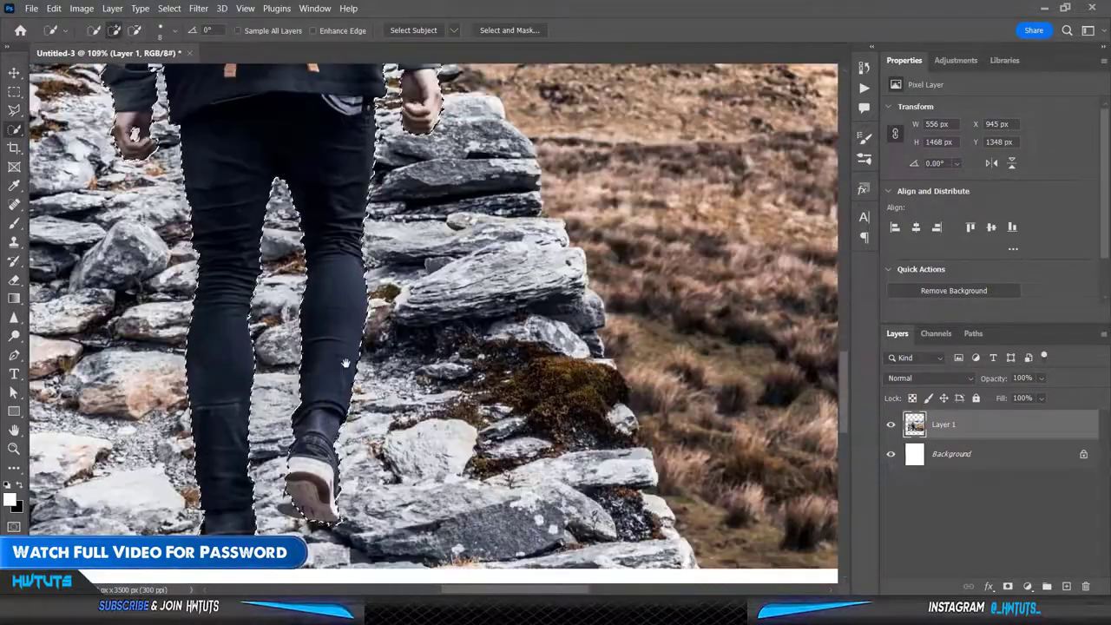
scroll(345, 362, "down", 1)
scroll(346, 363, "down", 2)
scroll(345, 363, "down", 1)
scroll(346, 362, "down", 1)
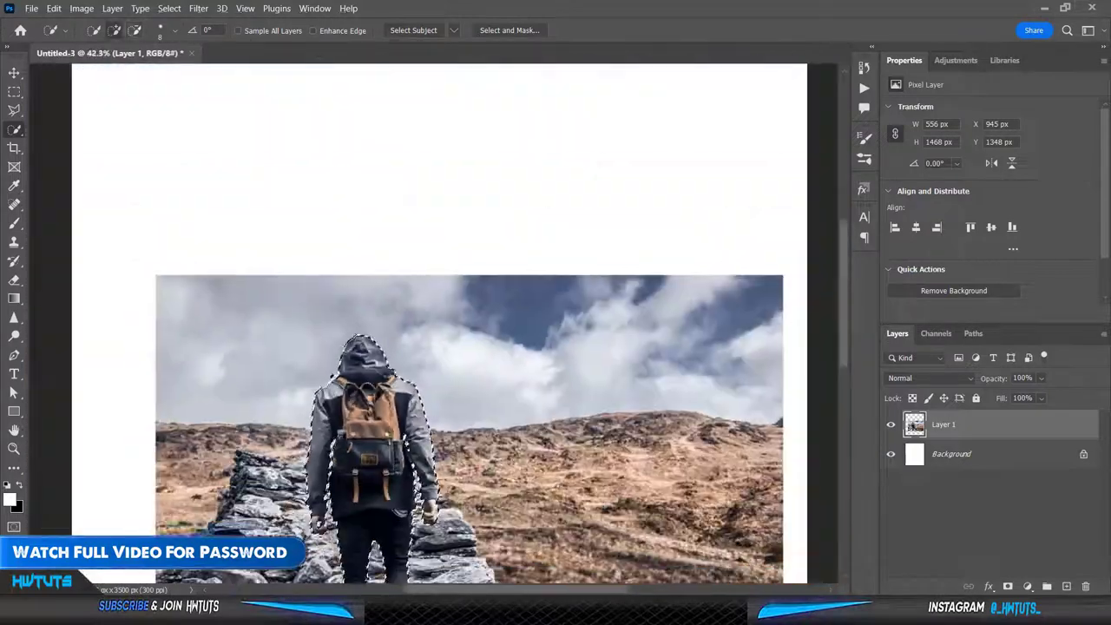
scroll(345, 362, "down", 3)
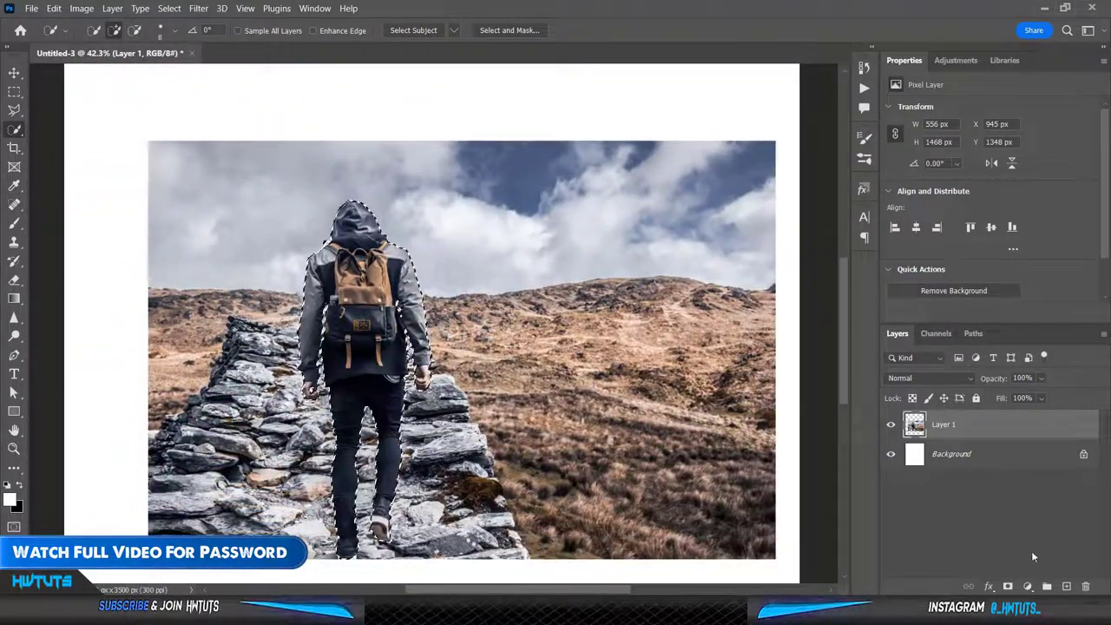
Add a new layer above Layer 1 named brush
left_click(1066, 587)
double_click(936, 426)
type("brush")
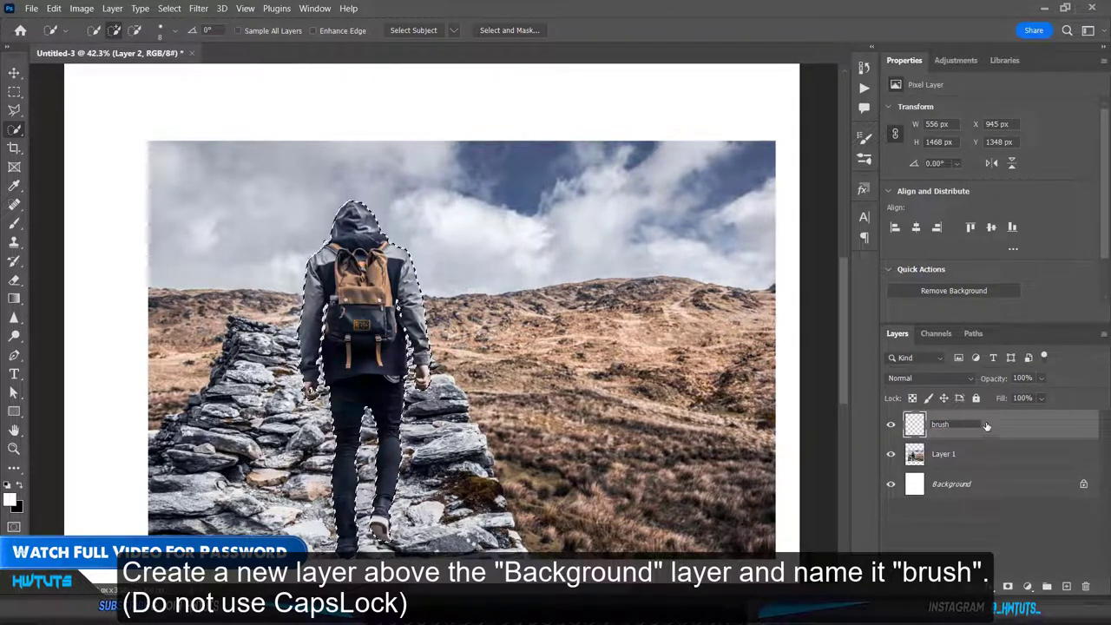
key("Return")
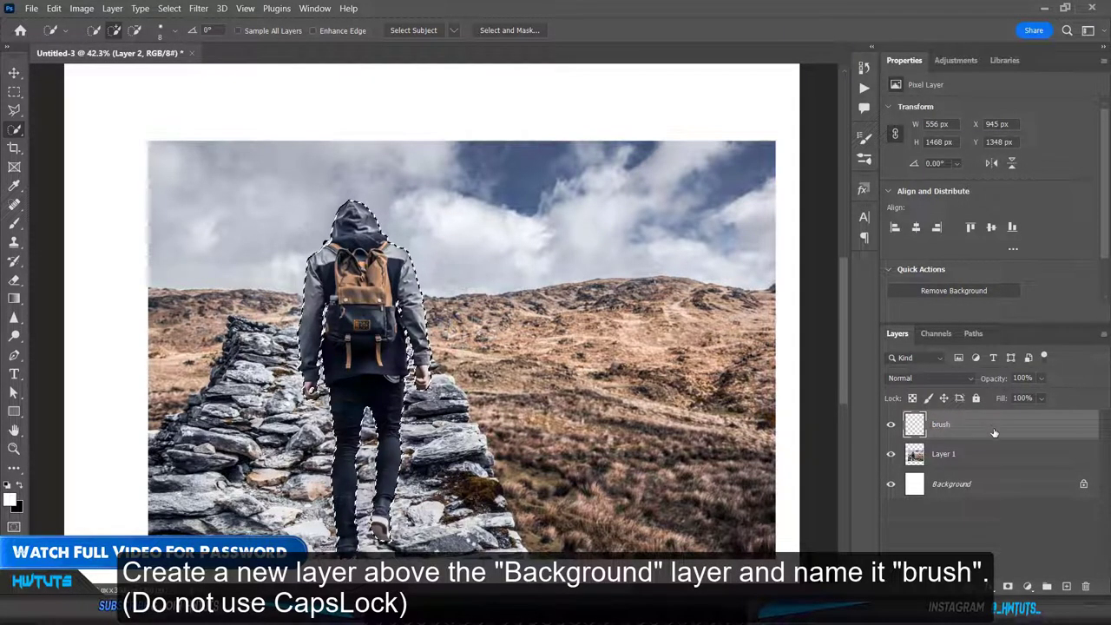
Fill the hiker selection with bright red foreground colour and deselect
left_click(11, 499)
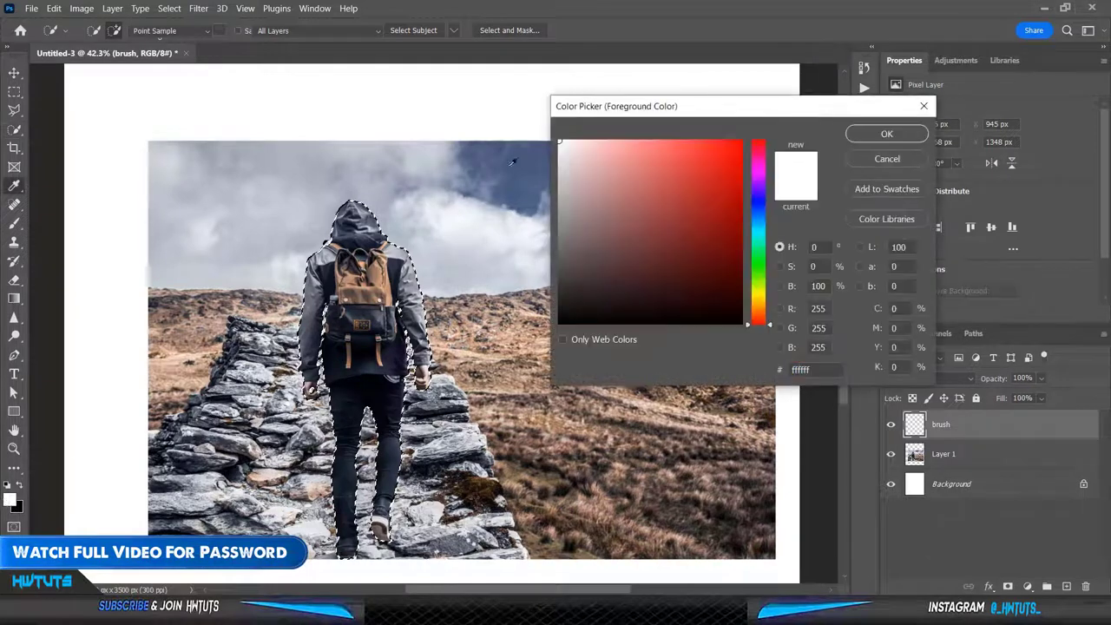
left_click(741, 141)
left_click(871, 132)
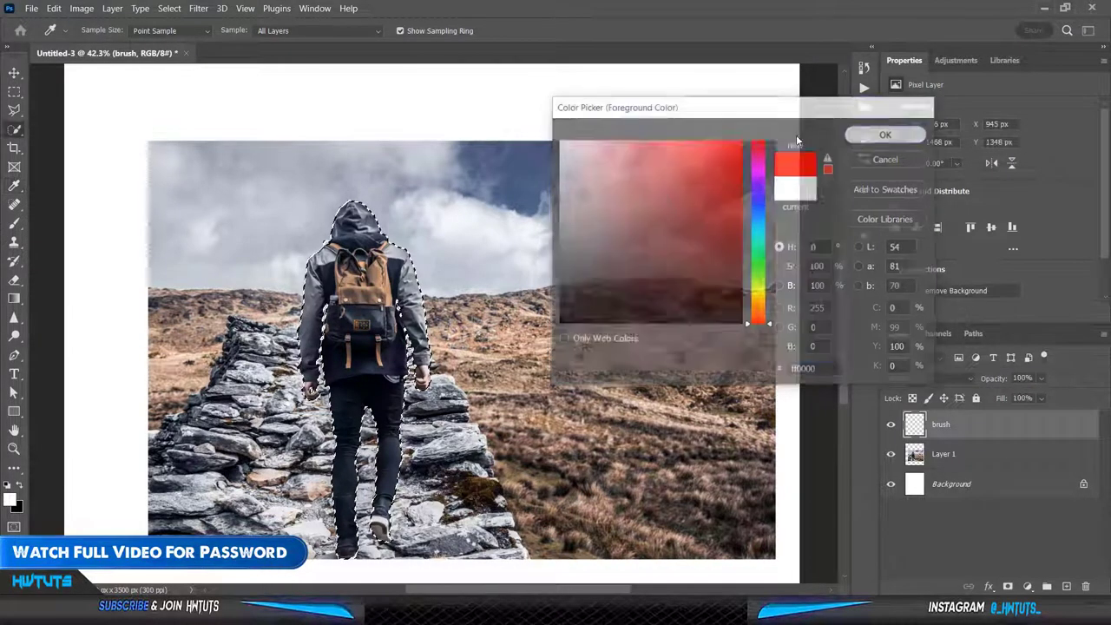
left_click(15, 74)
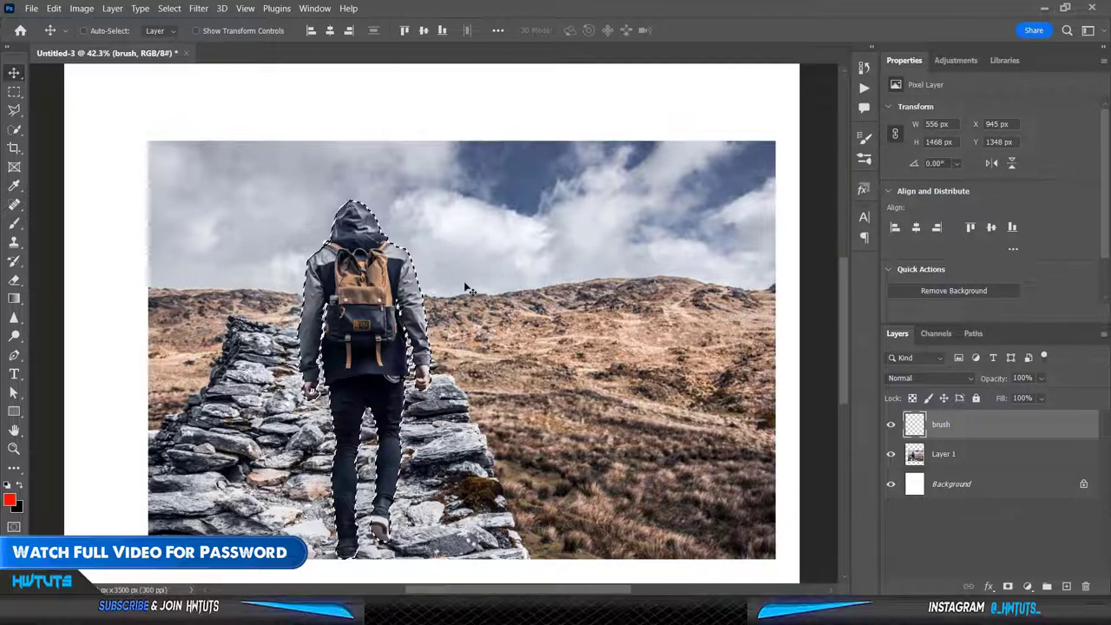
key("alt+BackSpace")
key("alt+BackSpace")
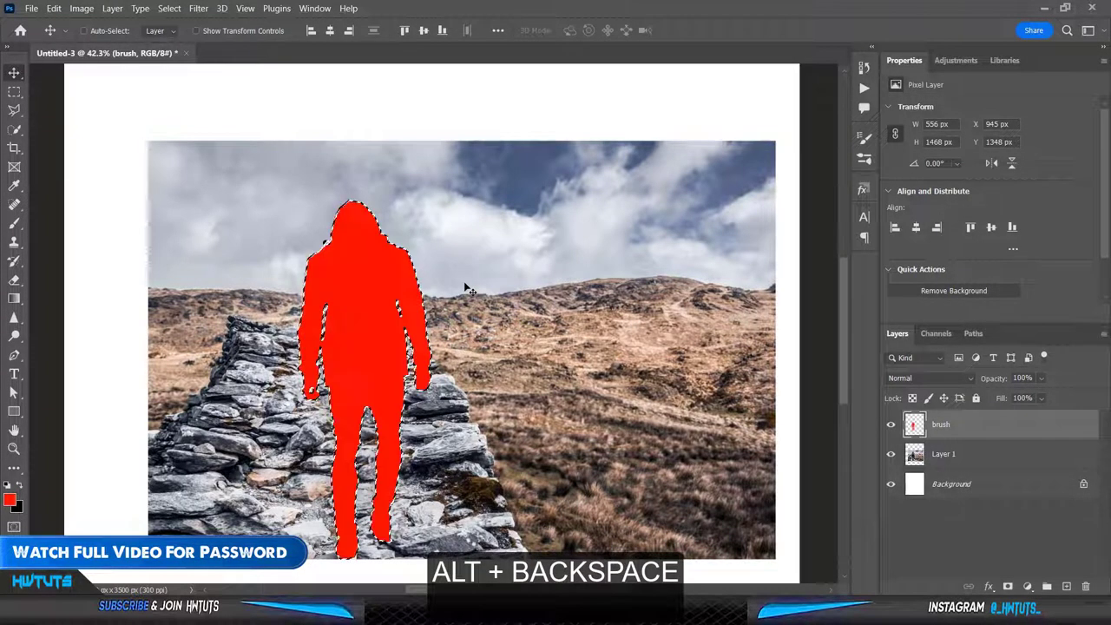
key("ctrl+d")
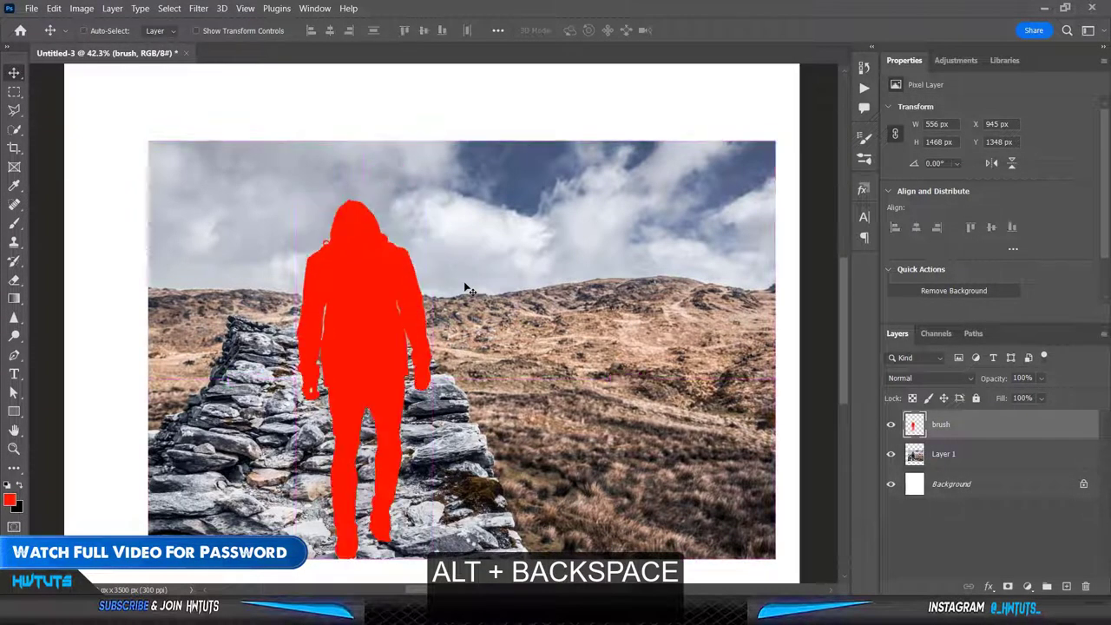
scroll(468, 285, "down", 2)
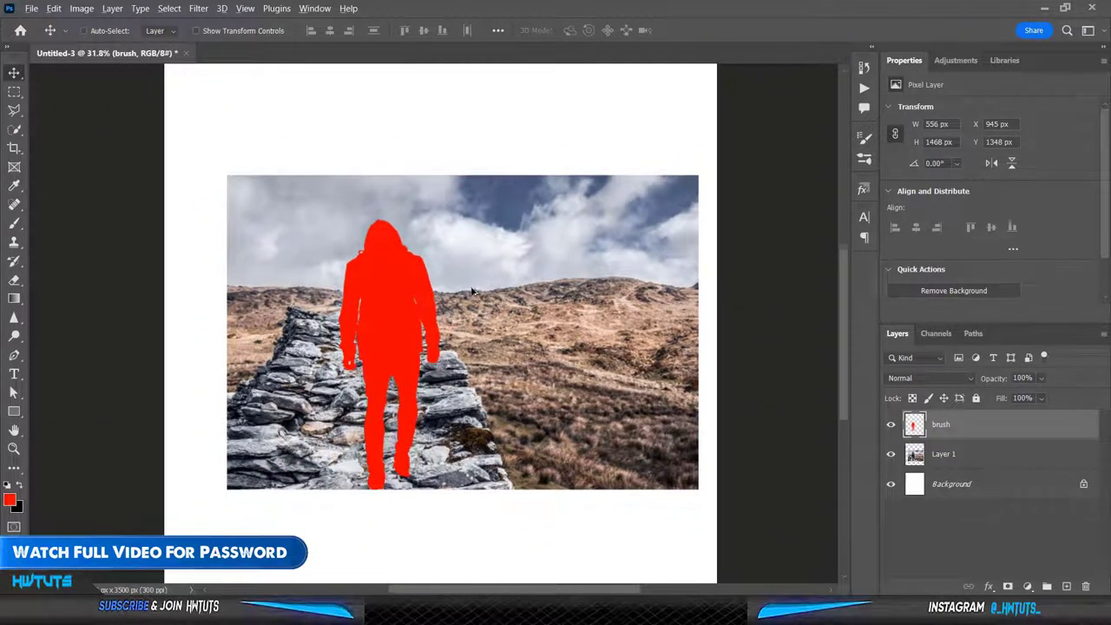
scroll(473, 293, "down", 1)
Merge Layer 1 into the Background with Ctrl+E, then toggle Background visibility to check the red figure
left_click(945, 457)
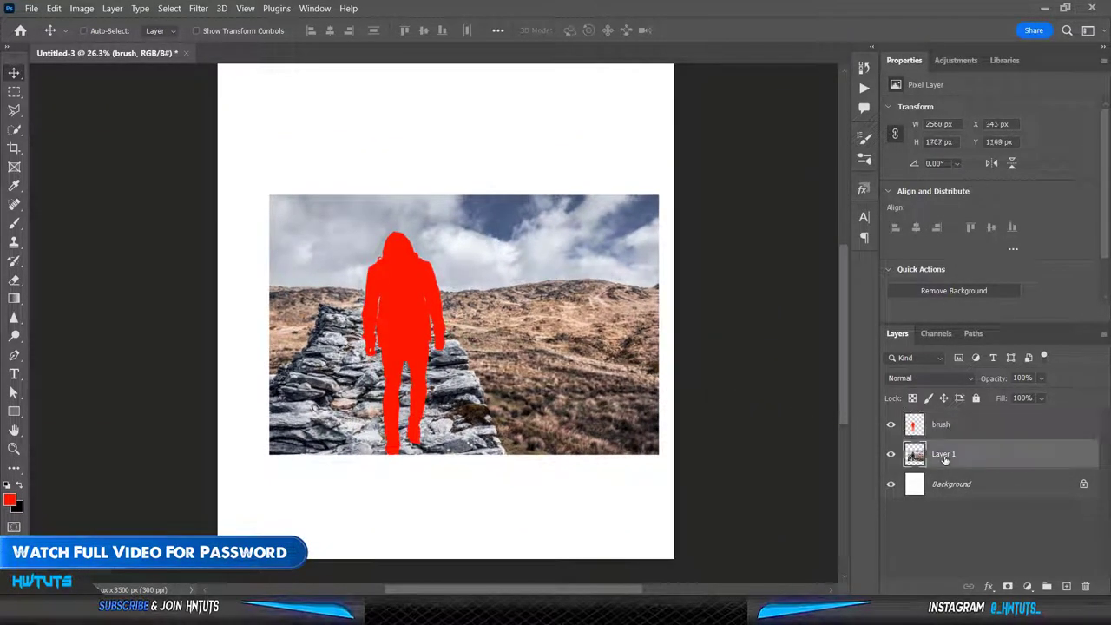
left_click(960, 491)
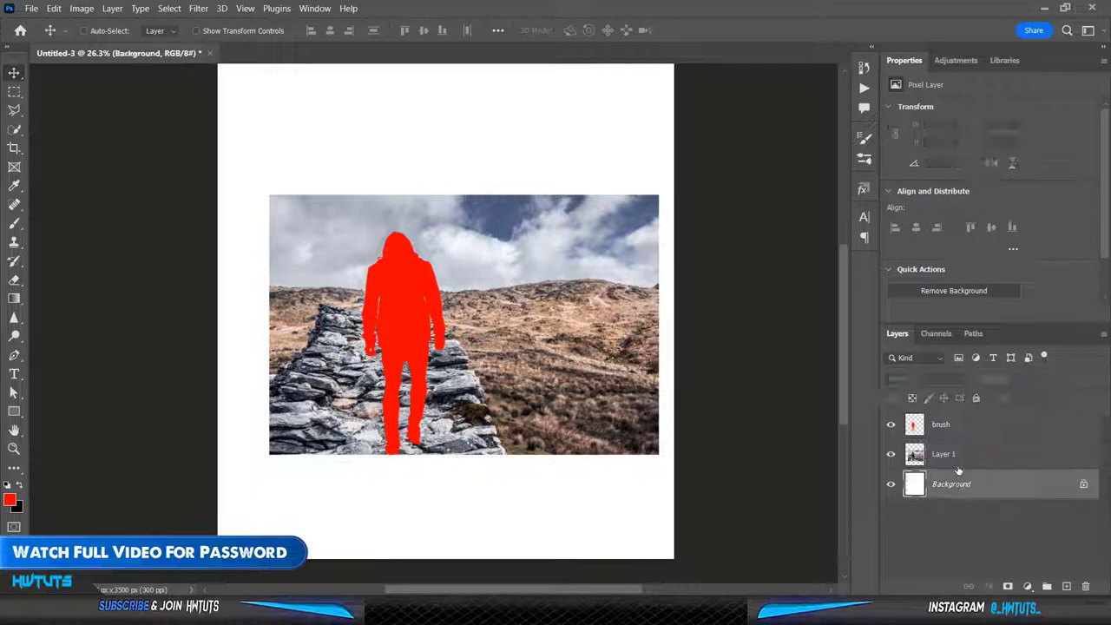
left_click(956, 469, "shift")
key("ctrl+e")
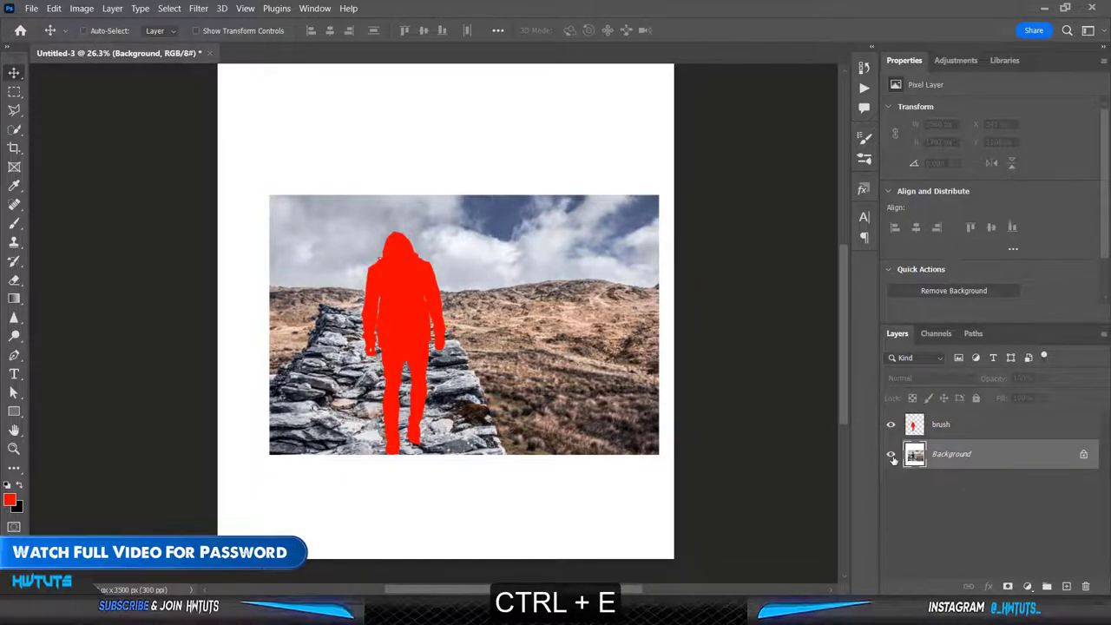
left_click(890, 454)
left_click(914, 424, "ctrl")
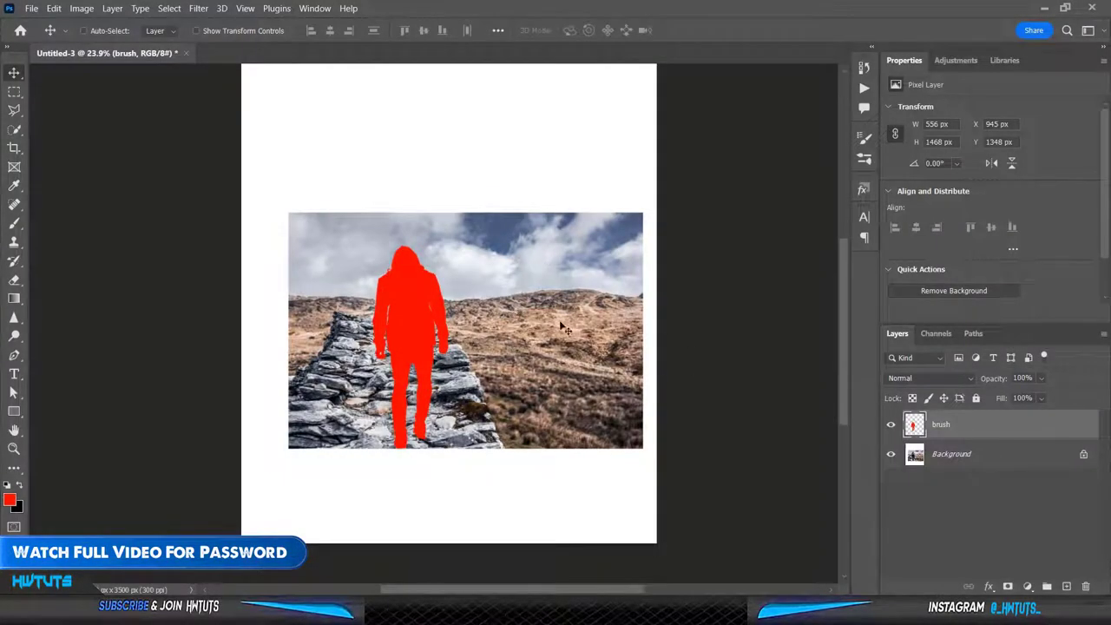
Play the 'Action Railds Inside' action from the Actions panel, then close the panel
left_click(863, 89)
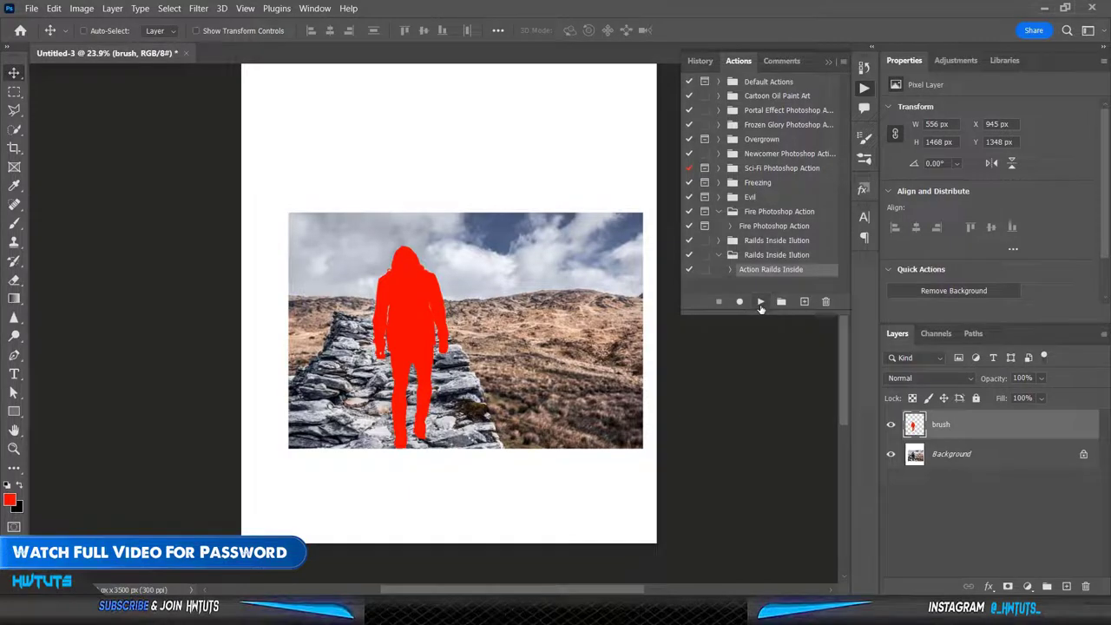
left_click(760, 302)
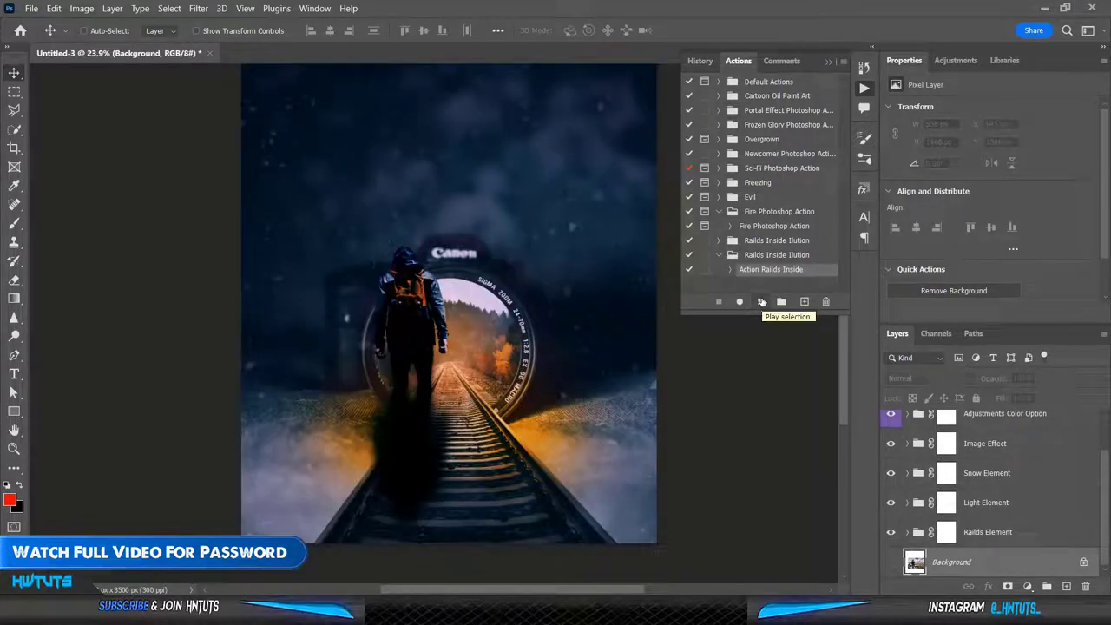
left_click(828, 62)
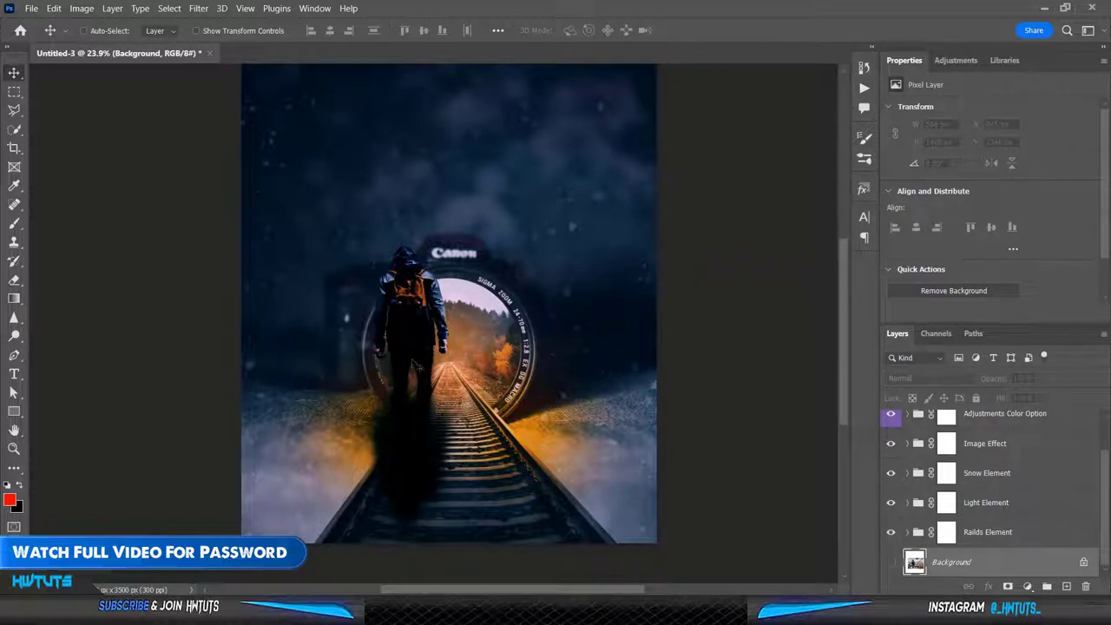
scroll(970, 487, "up", 1)
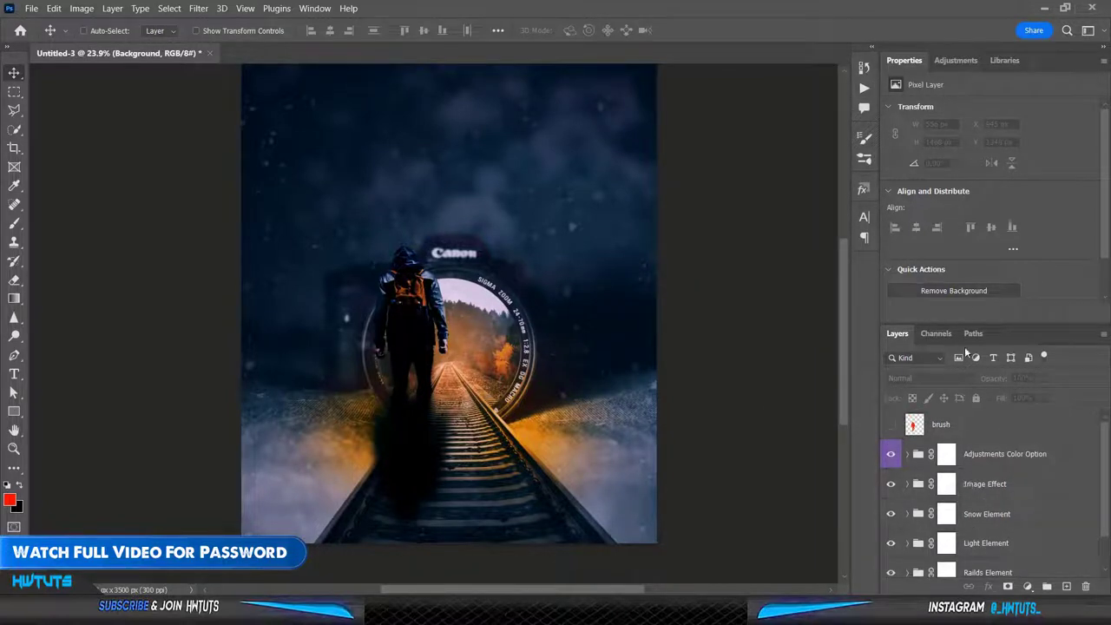
Select the Image Effect group's hiker and move him into the centre of the lens
left_click_drag(993, 324, 988, 203)
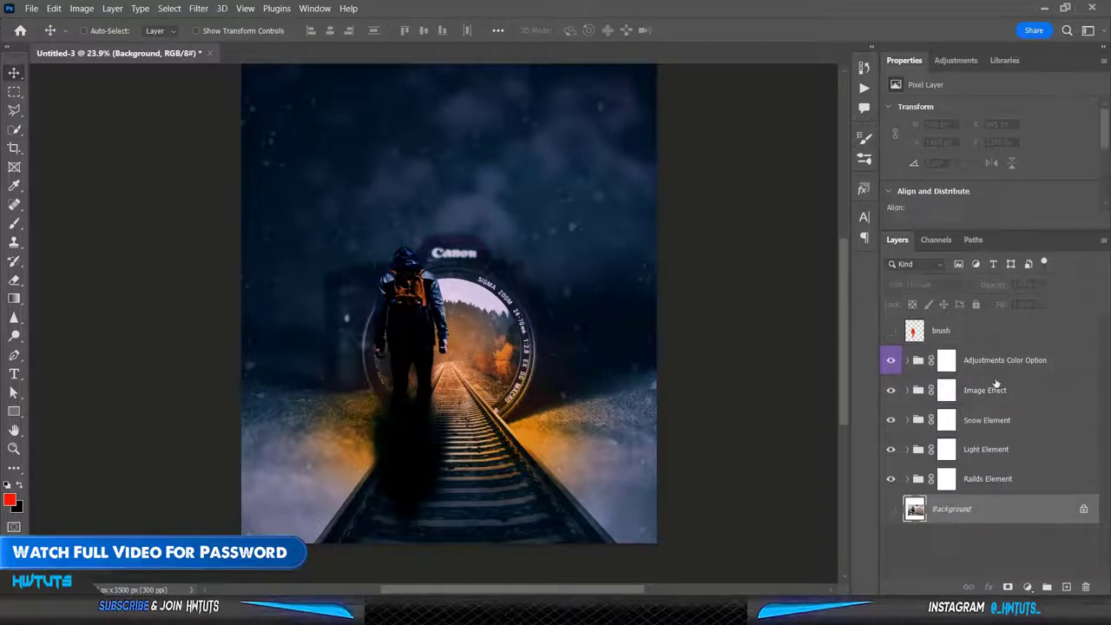
left_click(996, 371)
left_click(1000, 393)
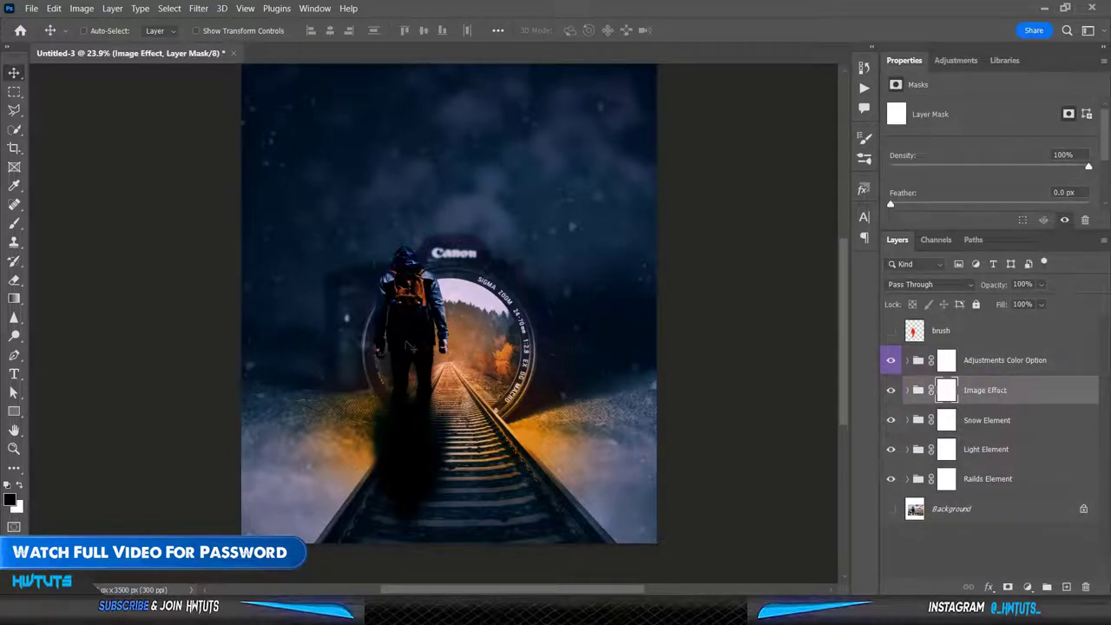
mouse_move(410, 346)
left_mouse_down()
mouse_move(454, 391)
mouse_move(446, 412)
left_mouse_up()
scroll(444, 413, "up", 2, "alt")
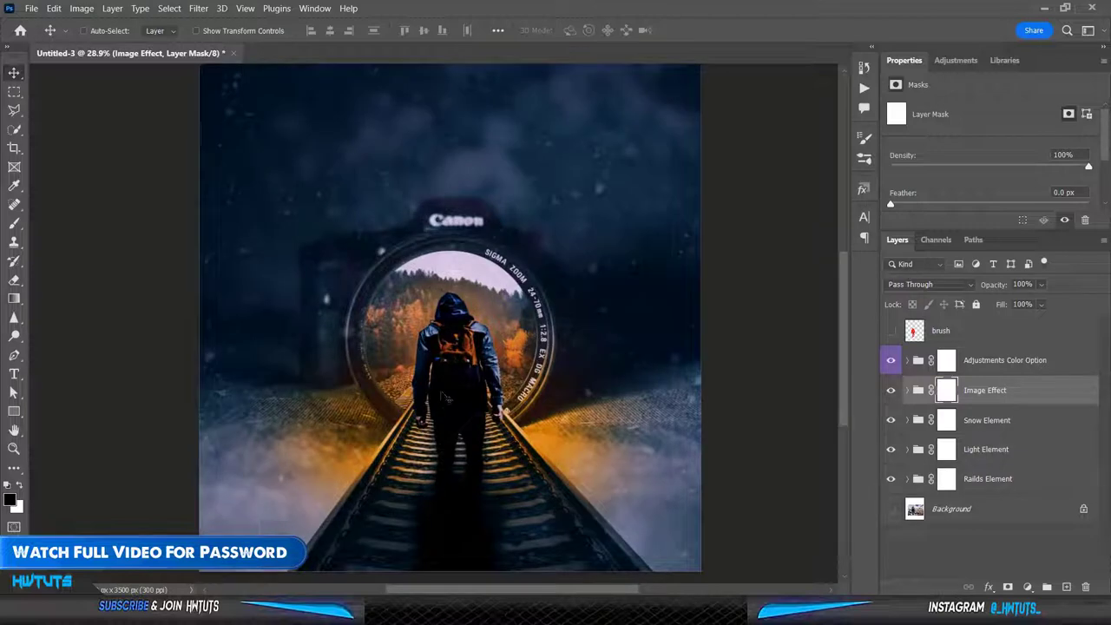
key("Left")
key("Left")
key("Left")
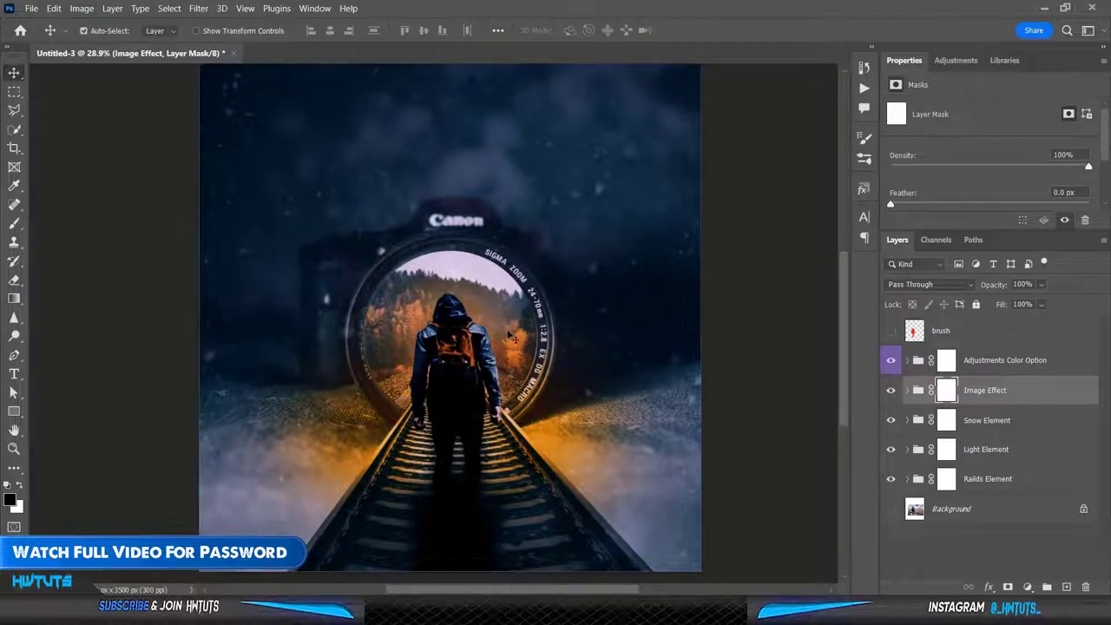
Scale the hiker to about 80% and lower him along the rails, nudging slightly right
key("ctrl+t")
scroll(500, 368, "down", 2, "alt")
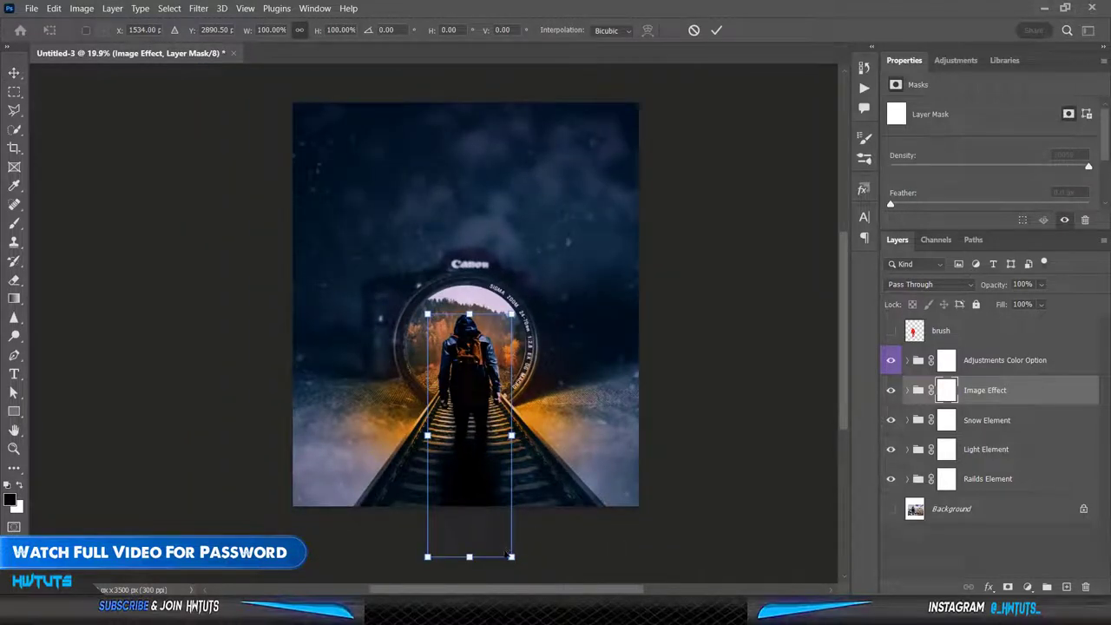
left_click_drag(511, 556, 494, 506)
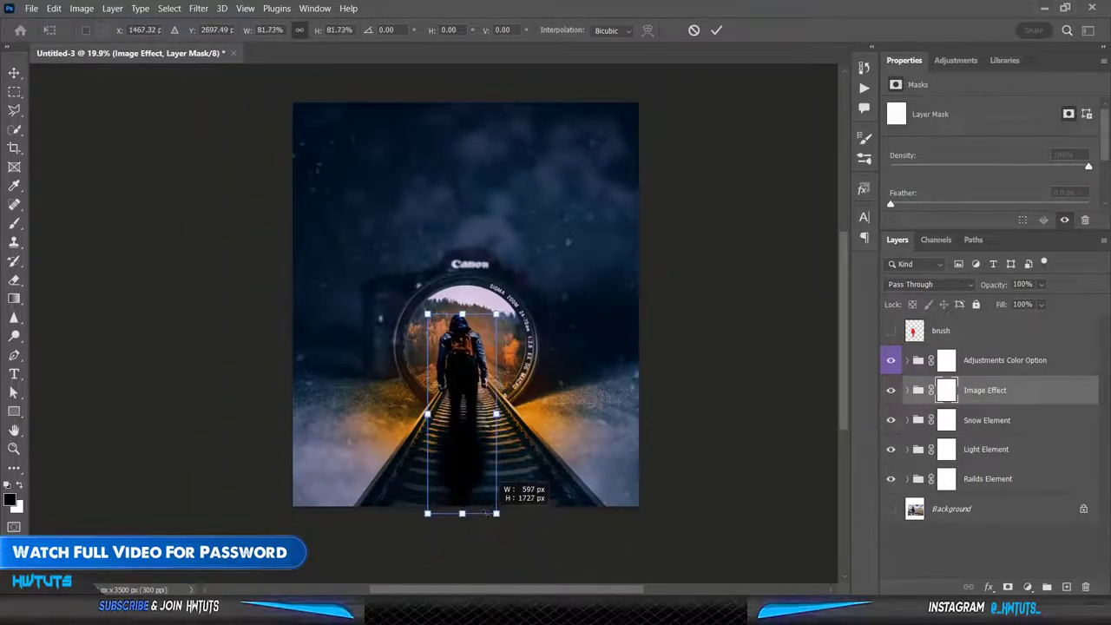
left_click_drag(459, 368, 466, 384)
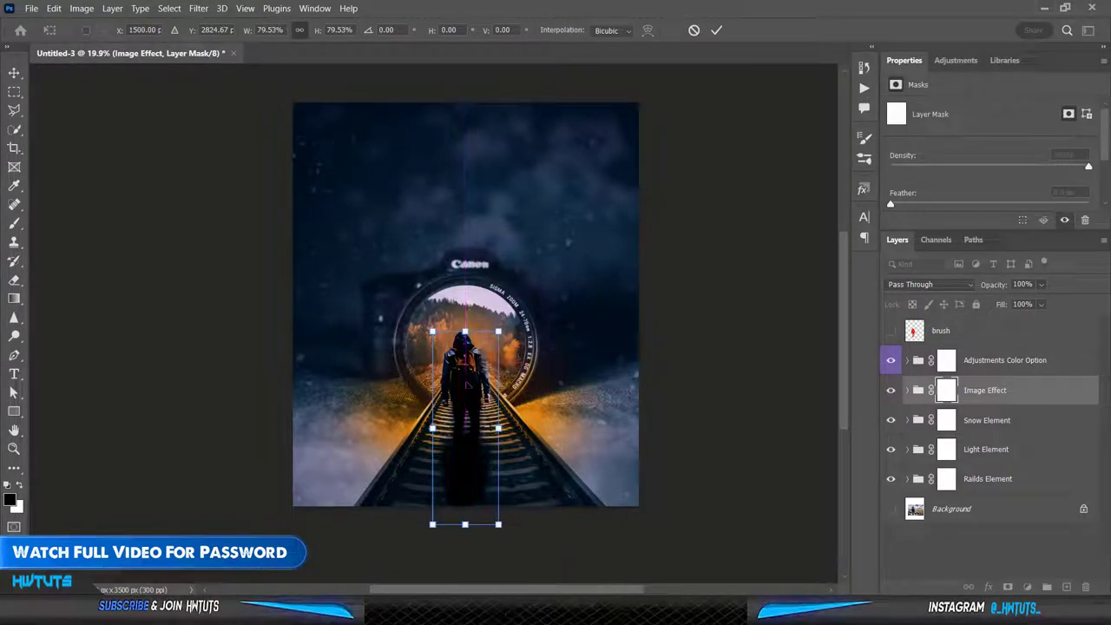
key("Return")
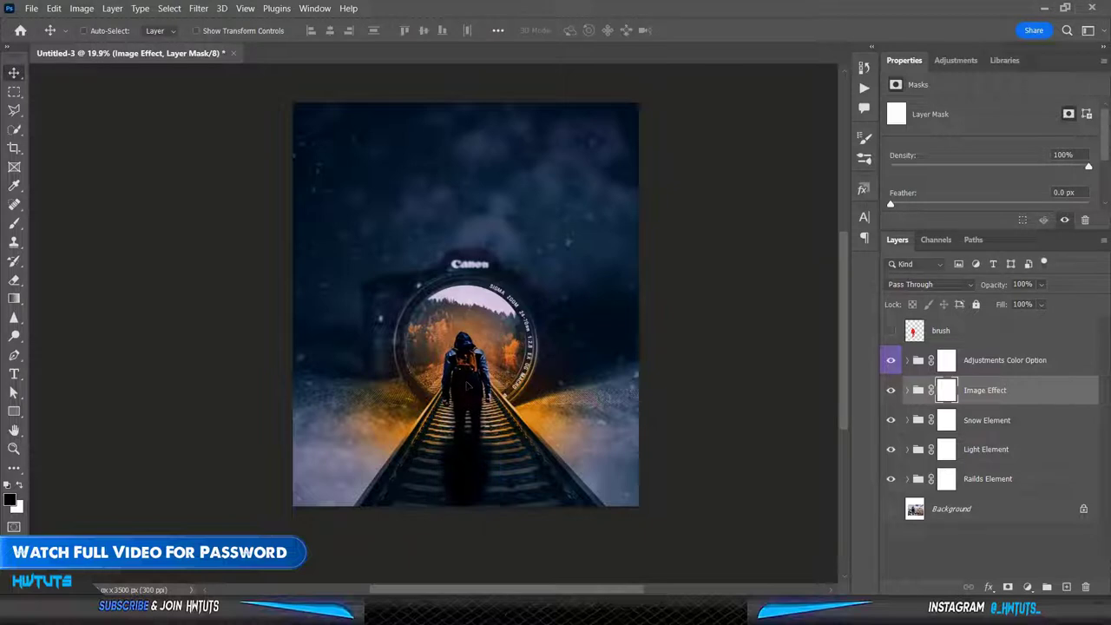
left_click_drag(467, 386, 469, 385)
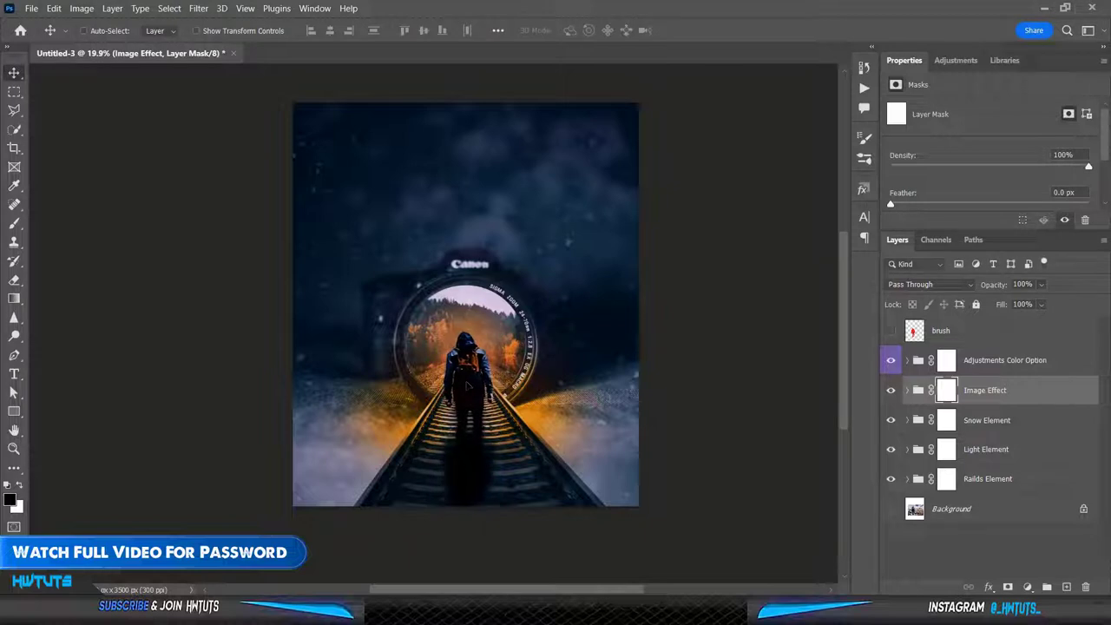
scroll(470, 385, "up", 2)
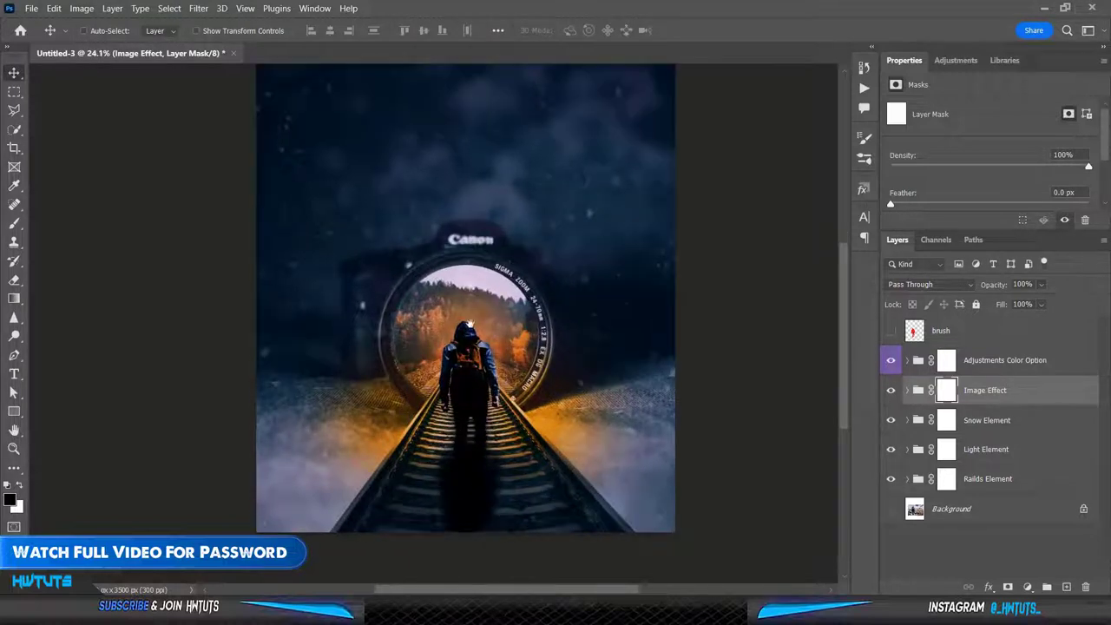
scroll(470, 334, "down", 1)
scroll(473, 343, "up", 1)
scroll(476, 357, "up", 1)
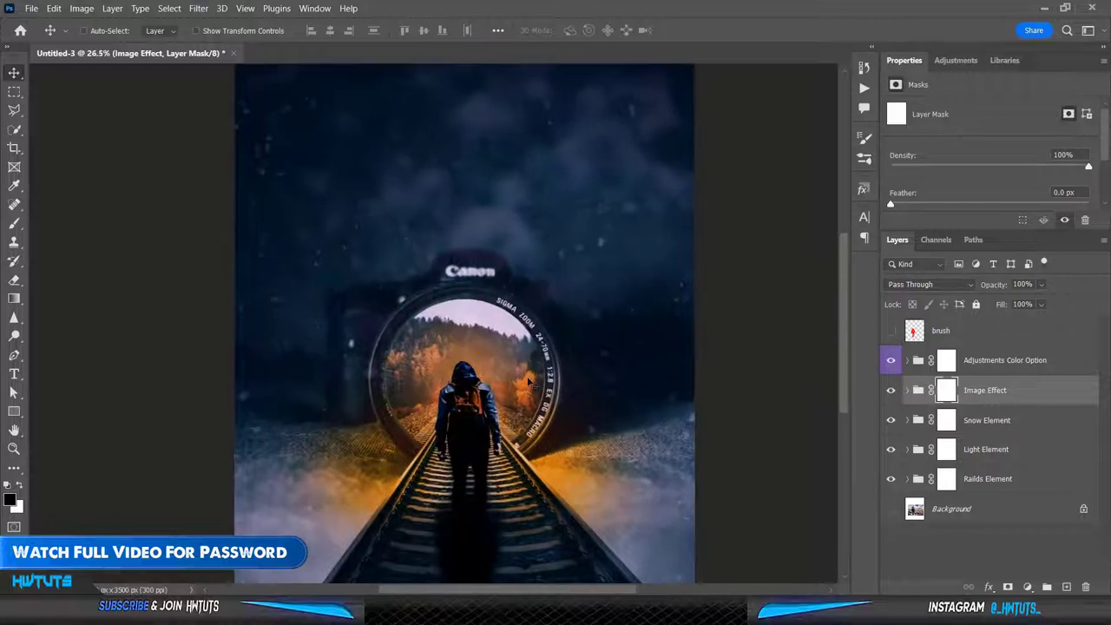
left_click(978, 364)
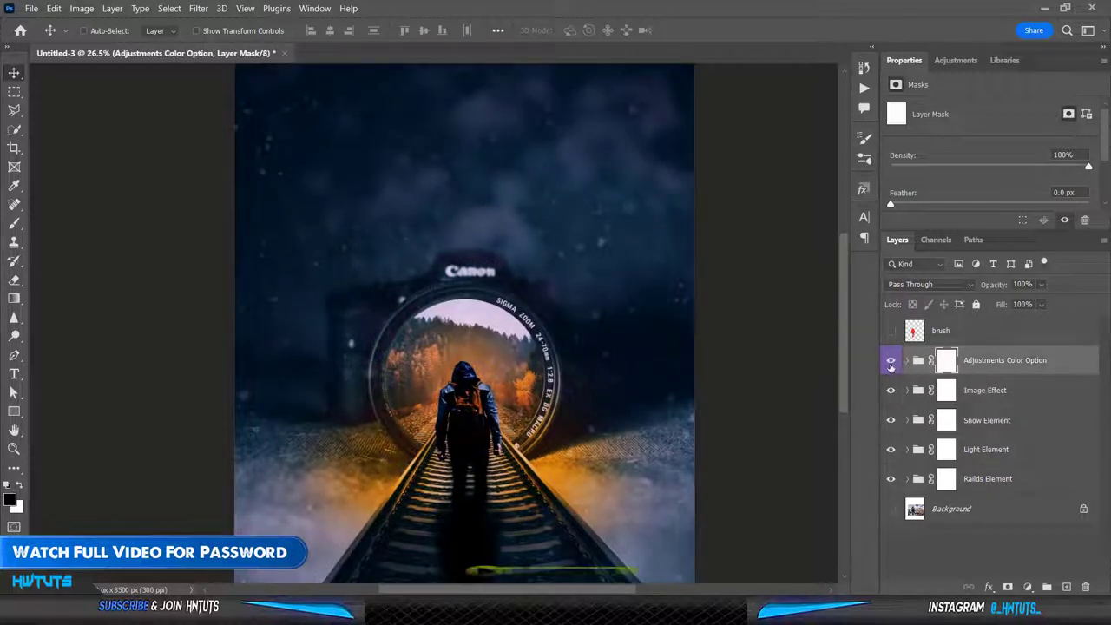
left_click(890, 365)
left_click(890, 365)
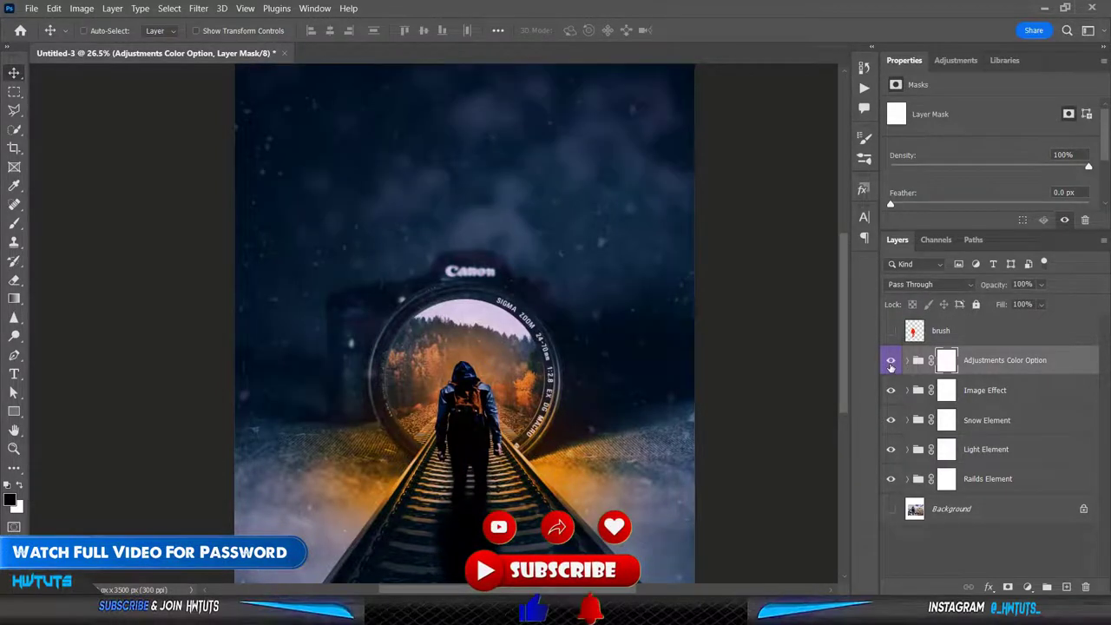
left_click(908, 362)
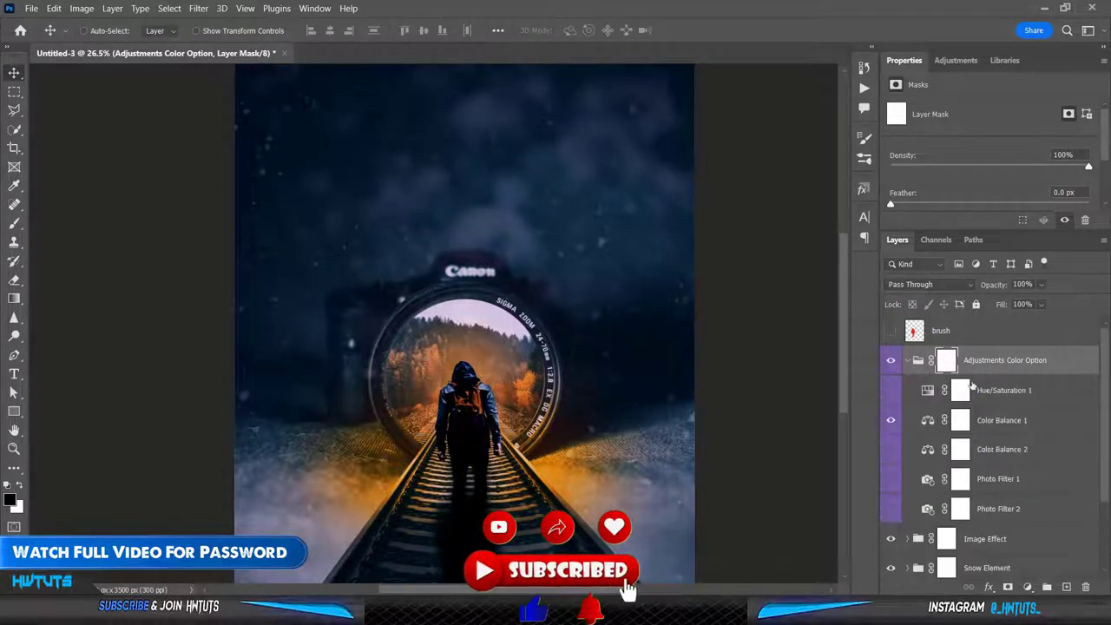
left_click(1022, 391)
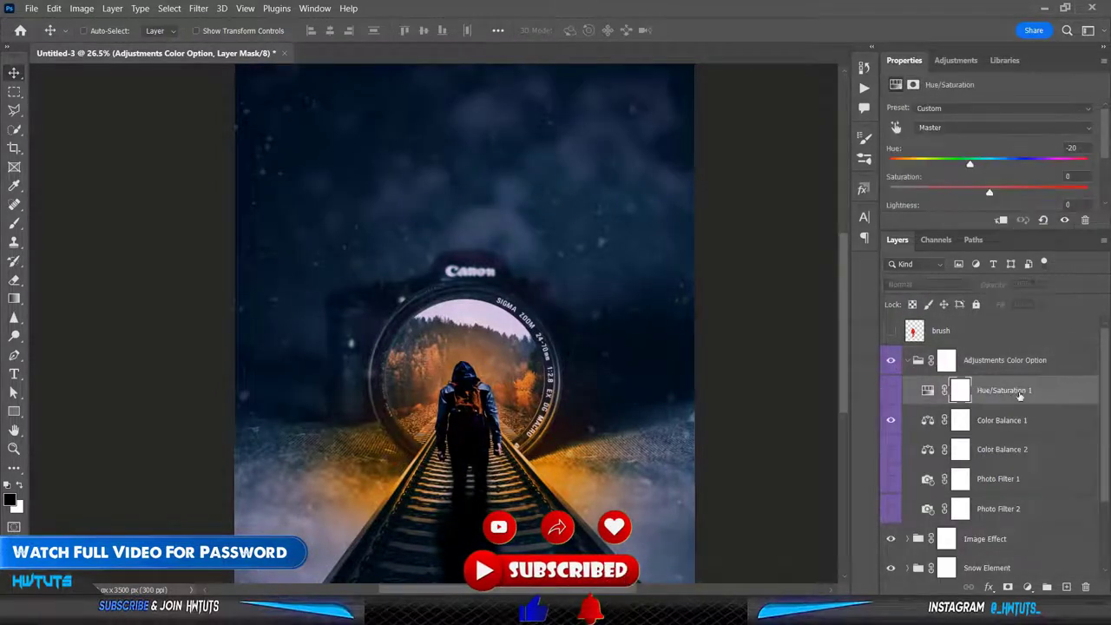
left_click(890, 390)
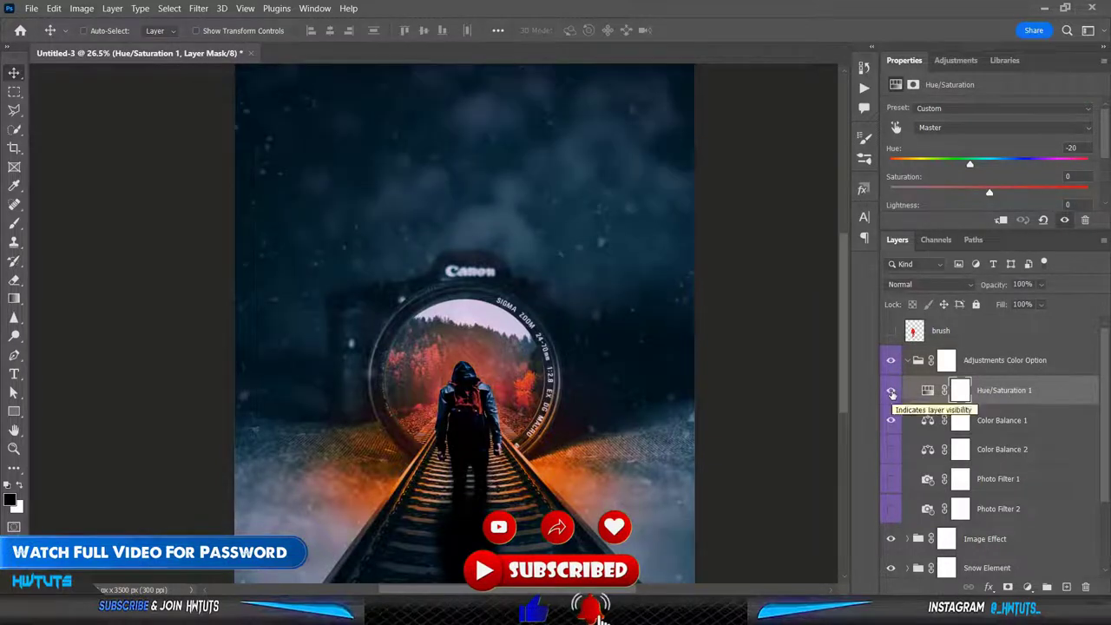
left_click(890, 392)
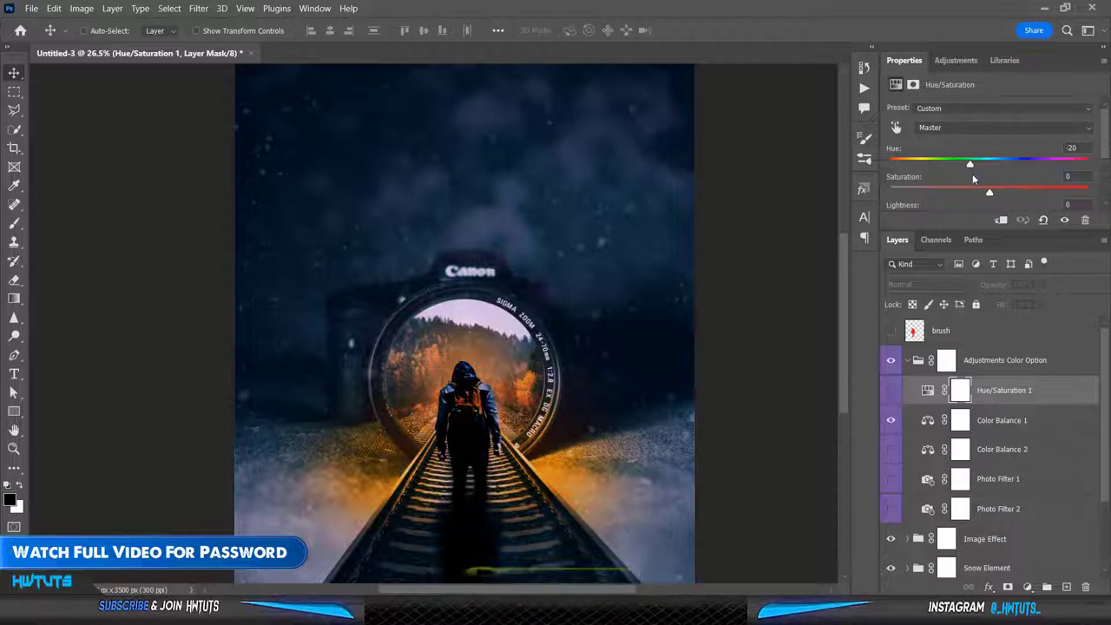
left_click(969, 425)
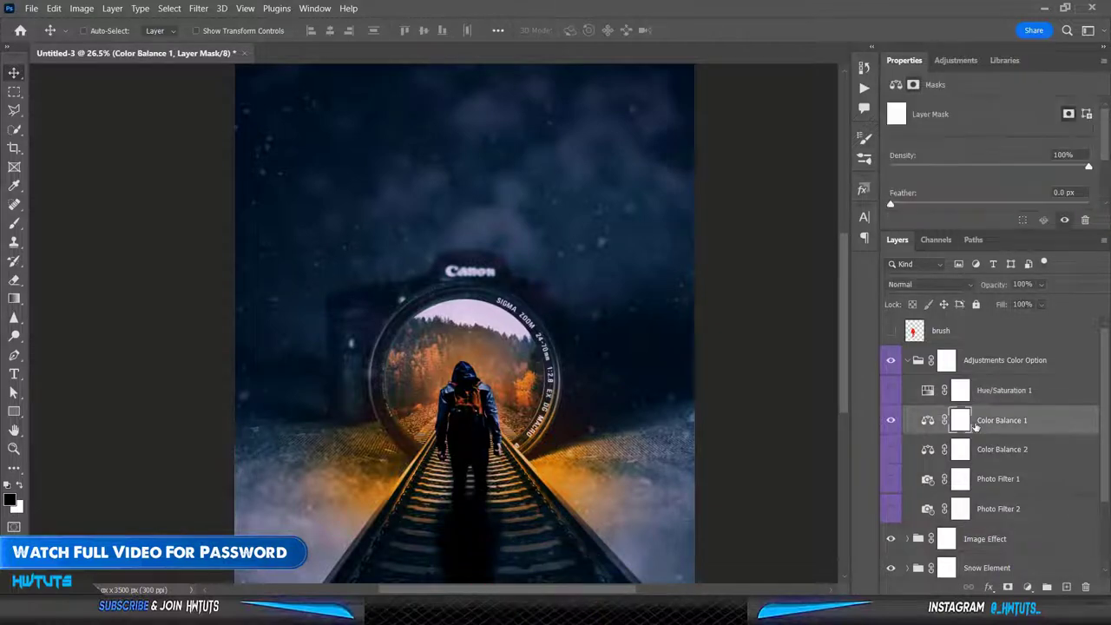
left_click(894, 422)
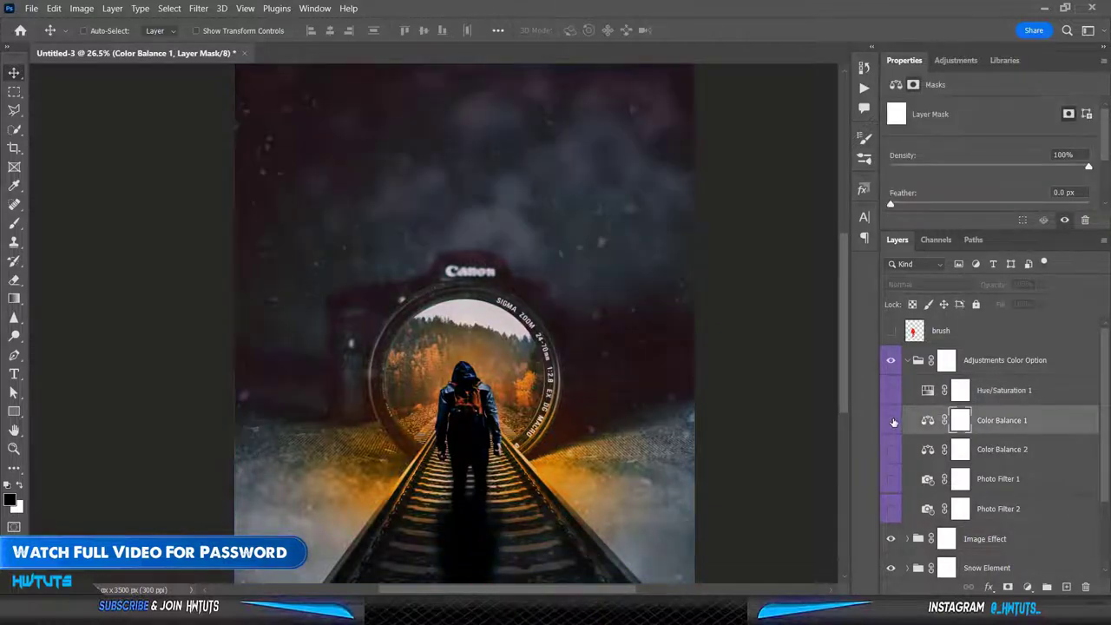
left_click(891, 421)
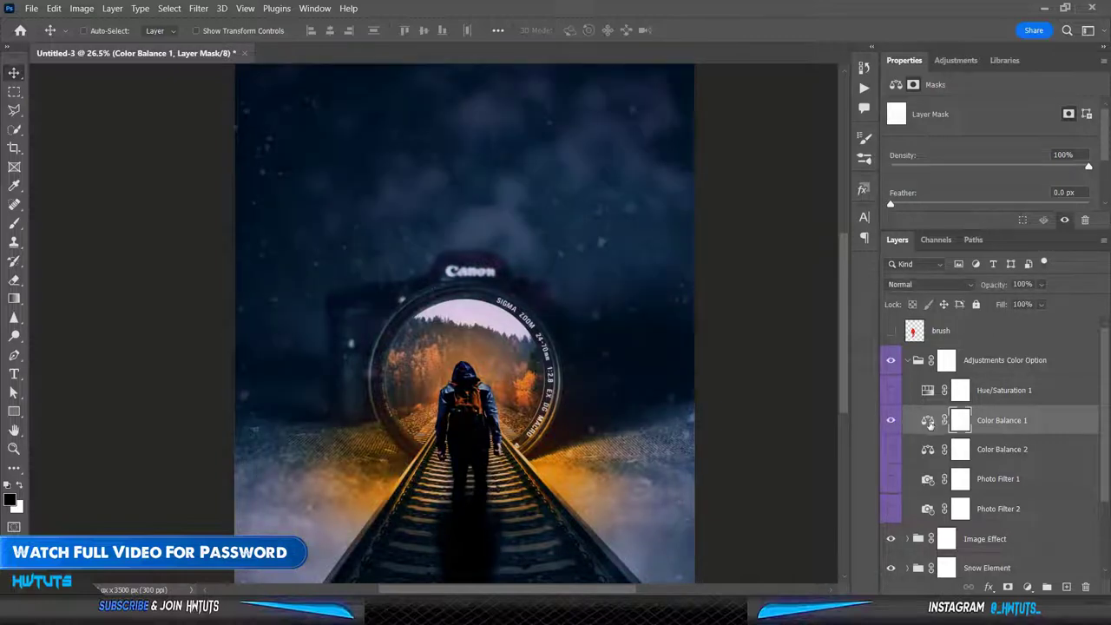
left_click(894, 425)
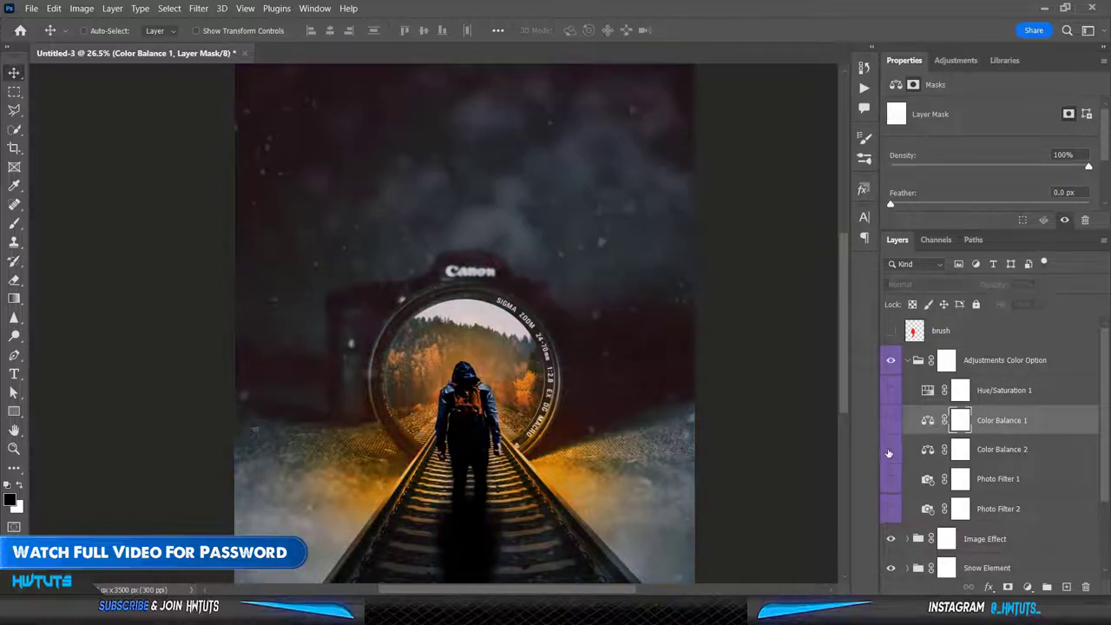
left_click(889, 452)
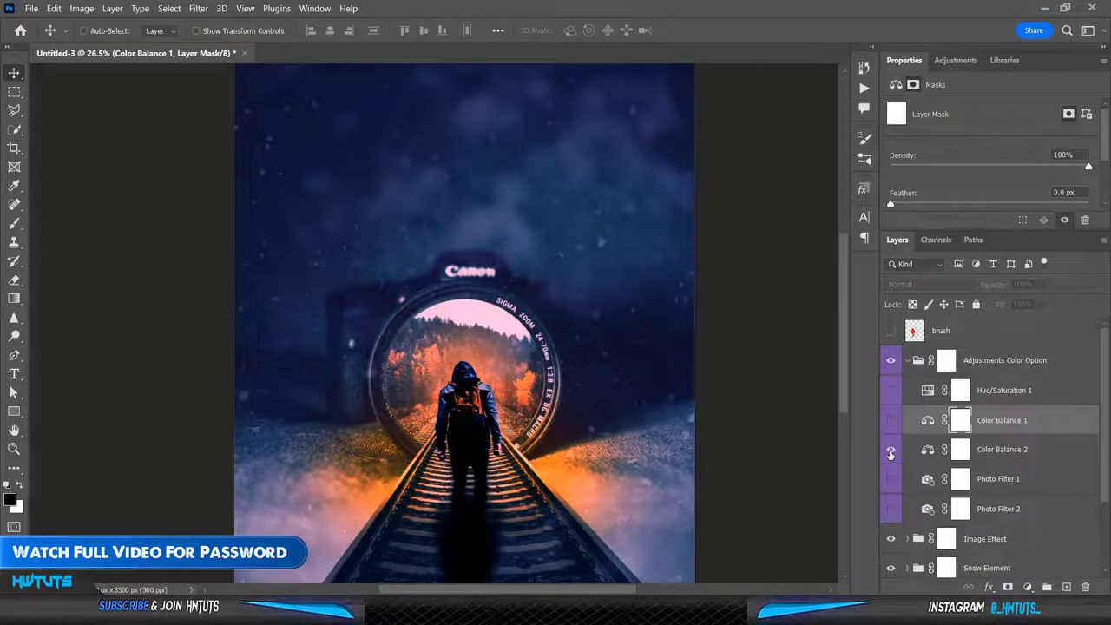
left_click(889, 449)
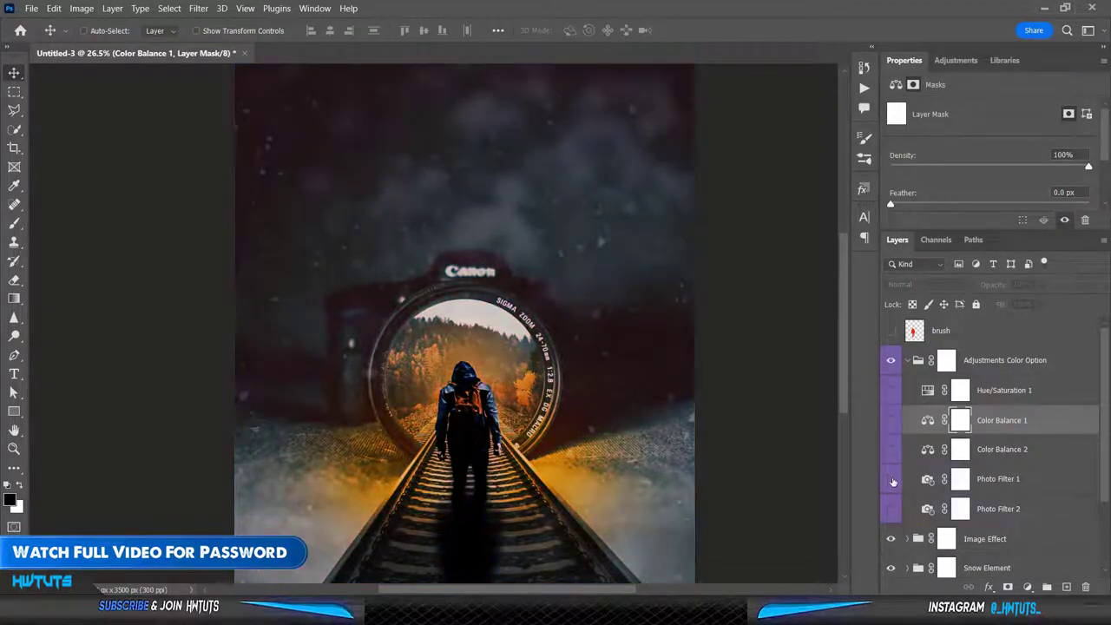
left_click(891, 479)
left_click(891, 509)
left_click(891, 510)
left_click(889, 421)
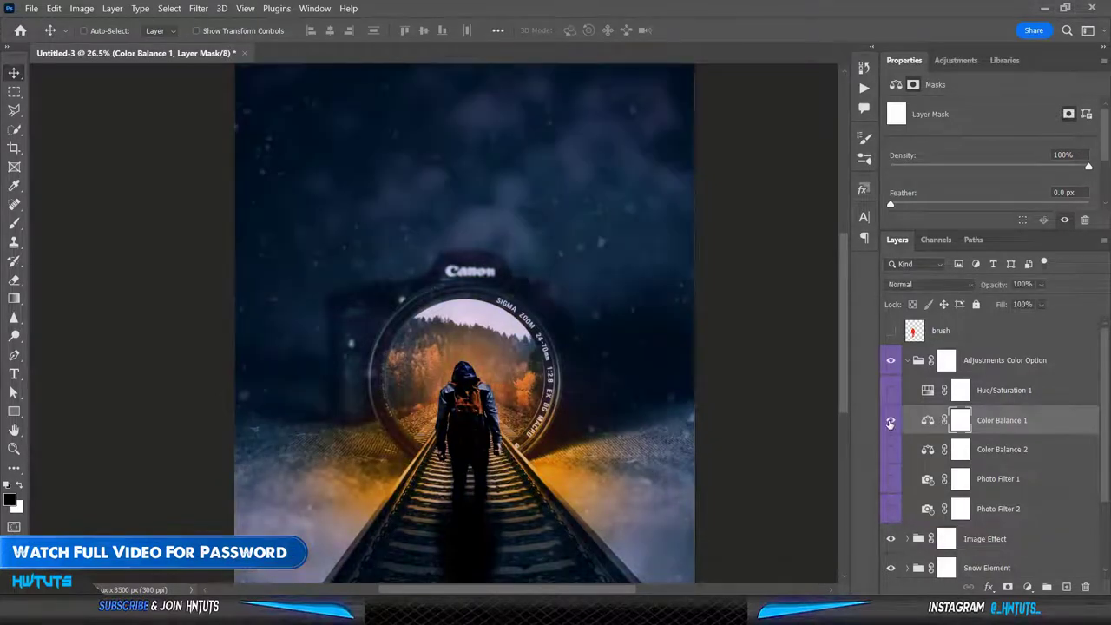
left_click(907, 363)
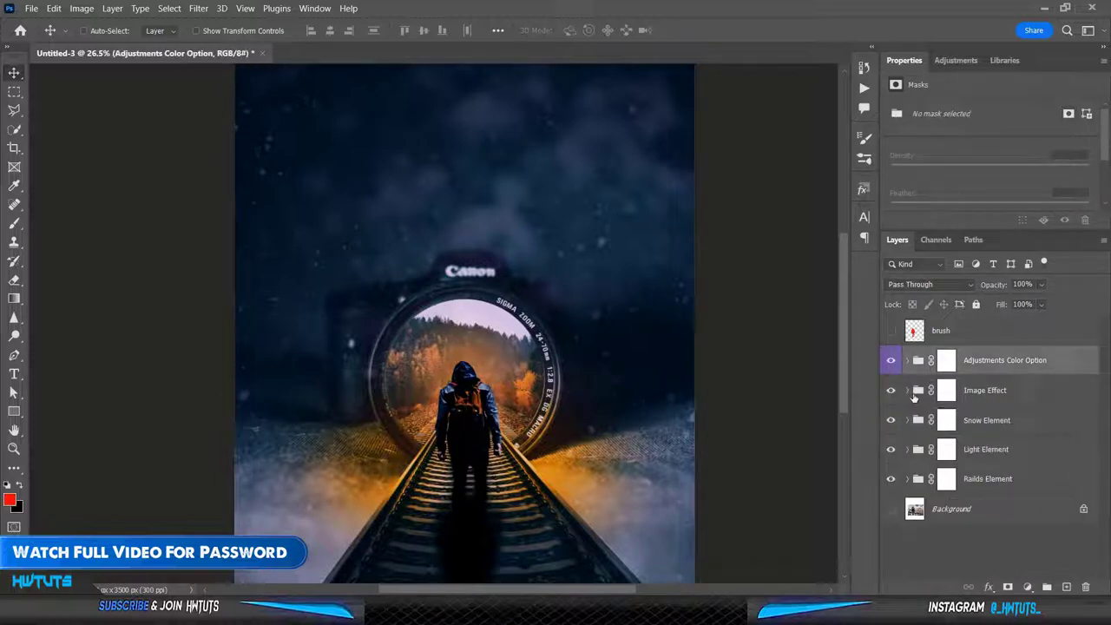
left_click(915, 398)
left_click(908, 391)
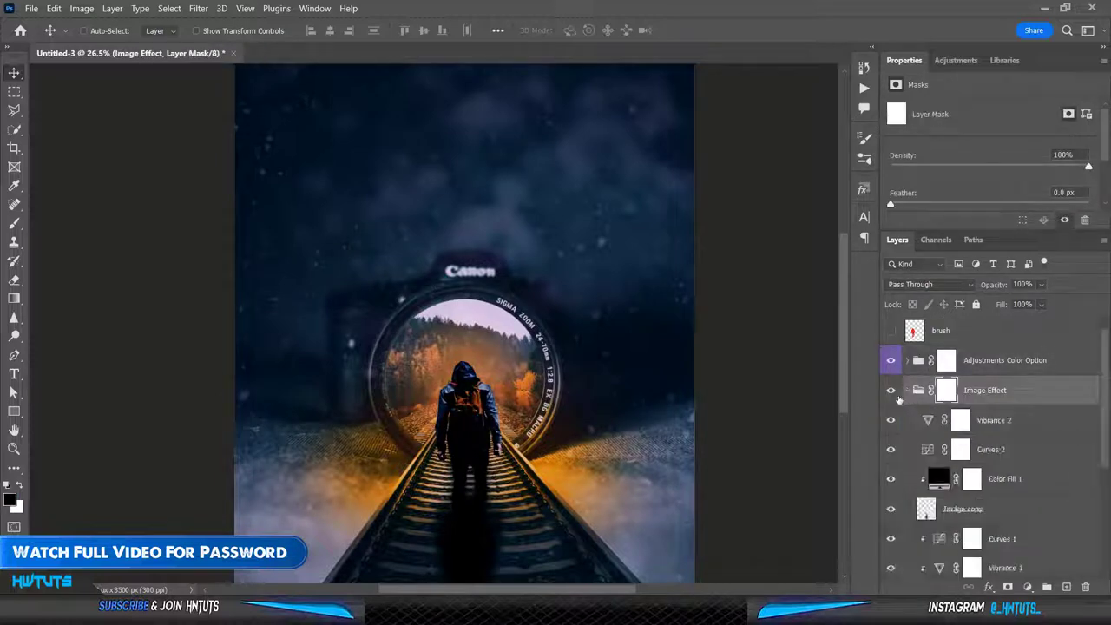
left_click(890, 390)
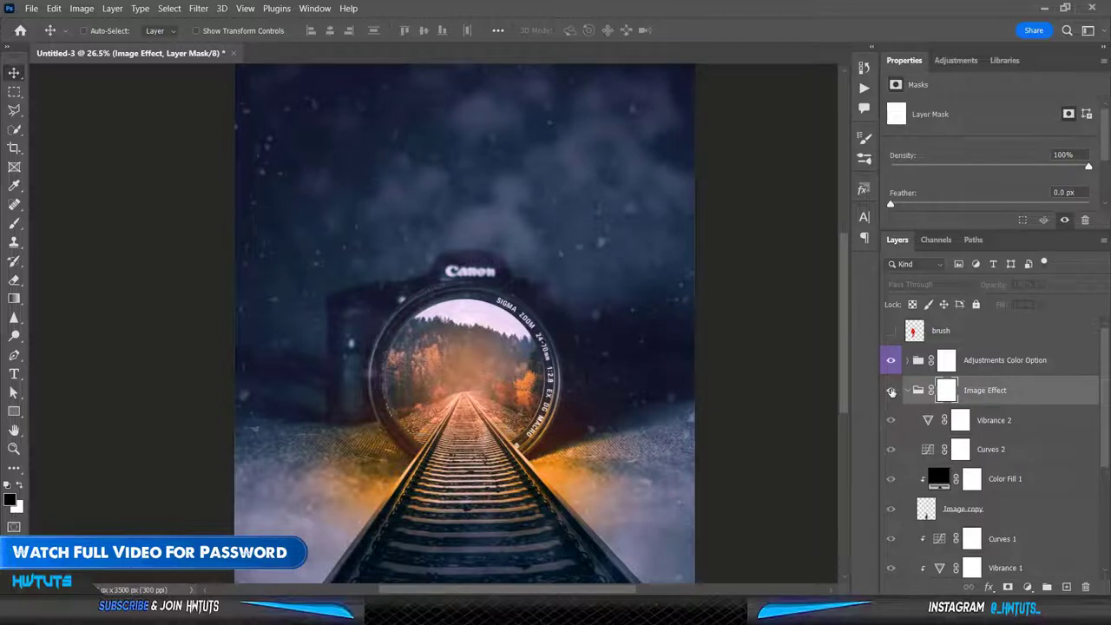
left_click(890, 391)
scroll(983, 402, "down", 1)
left_click(1031, 398)
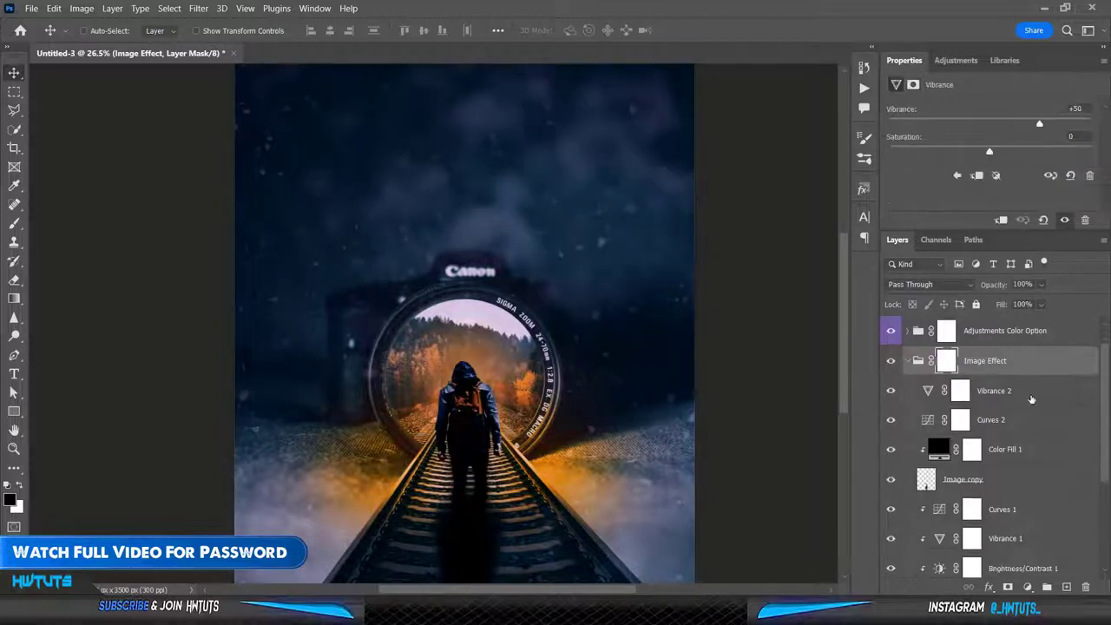
left_click(894, 392)
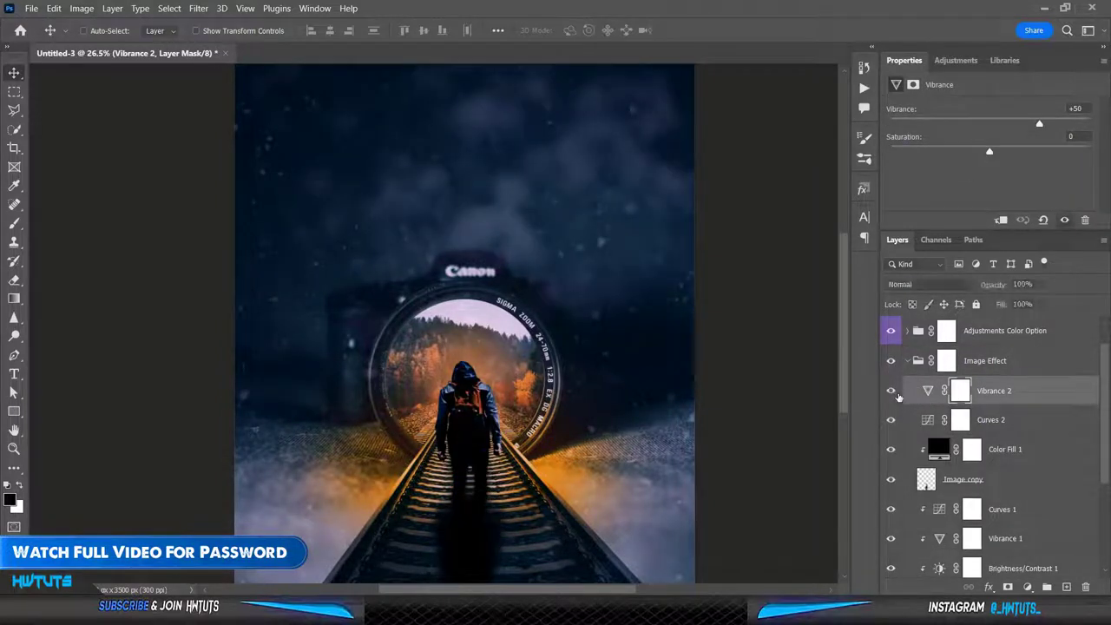
left_click(892, 421)
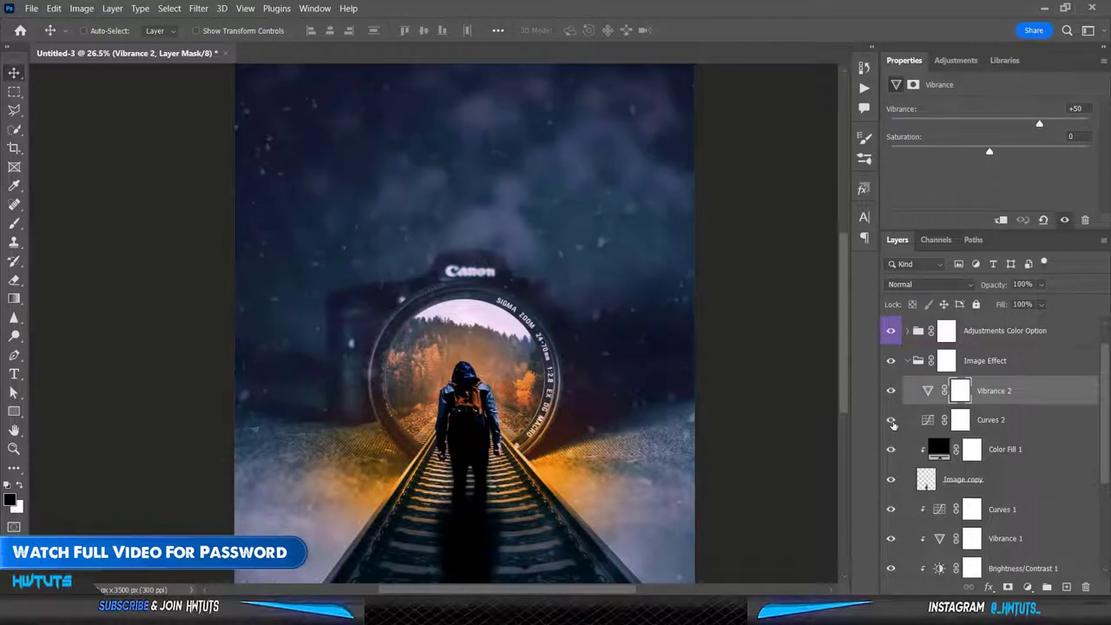
left_click(891, 421)
scroll(941, 420, "down", 1)
scroll(941, 420, "down", 1)
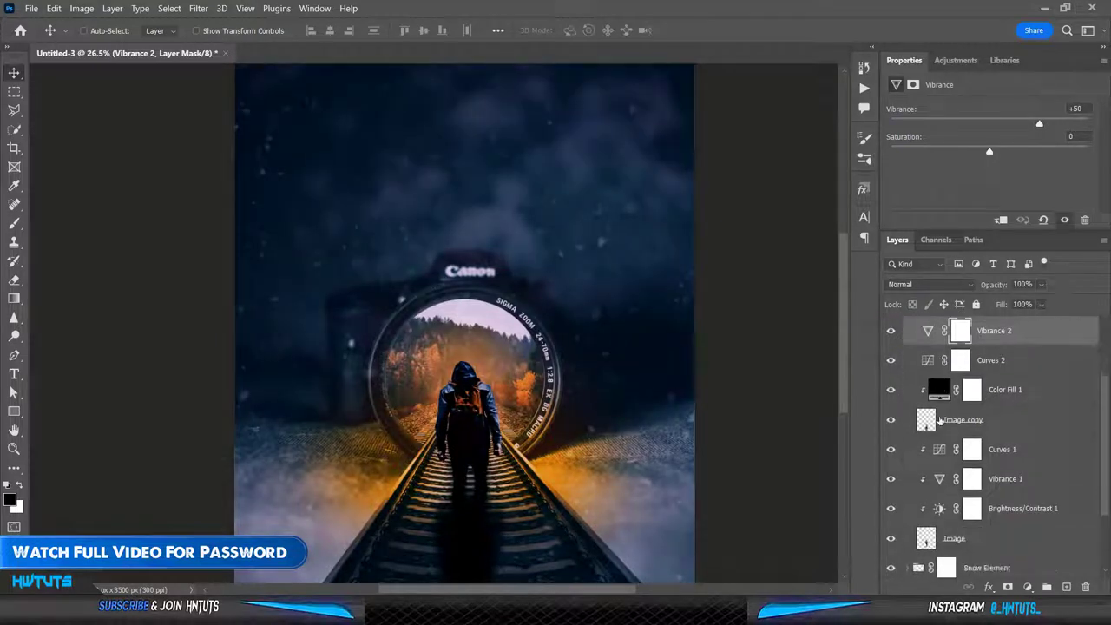
scroll(941, 420, "down", 1)
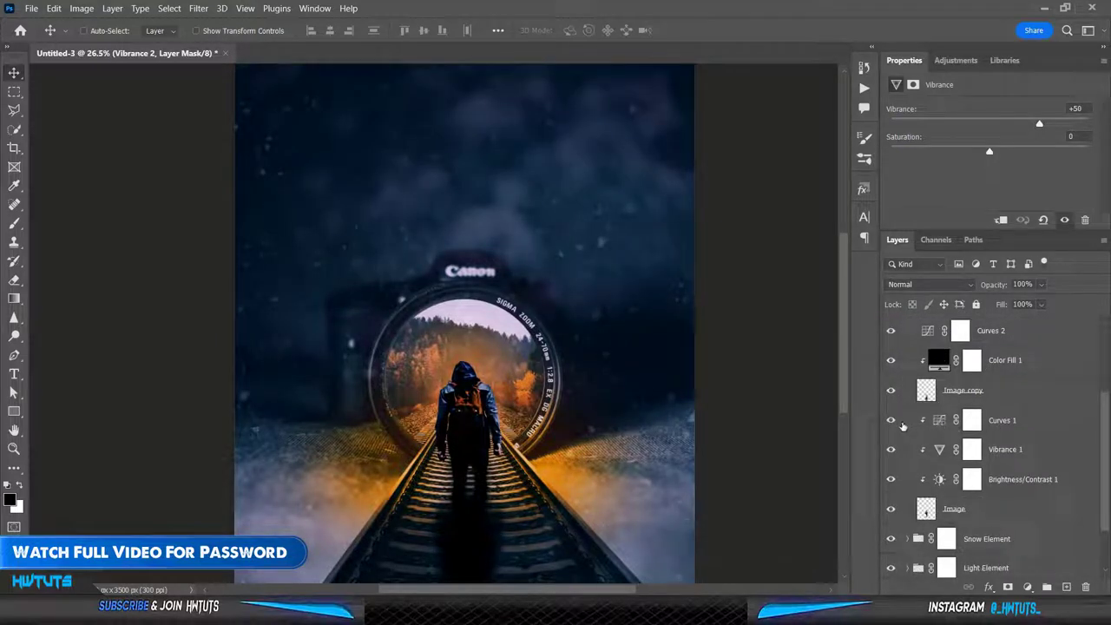
left_click(899, 424)
left_click(890, 420)
left_click(890, 479)
left_click(973, 483)
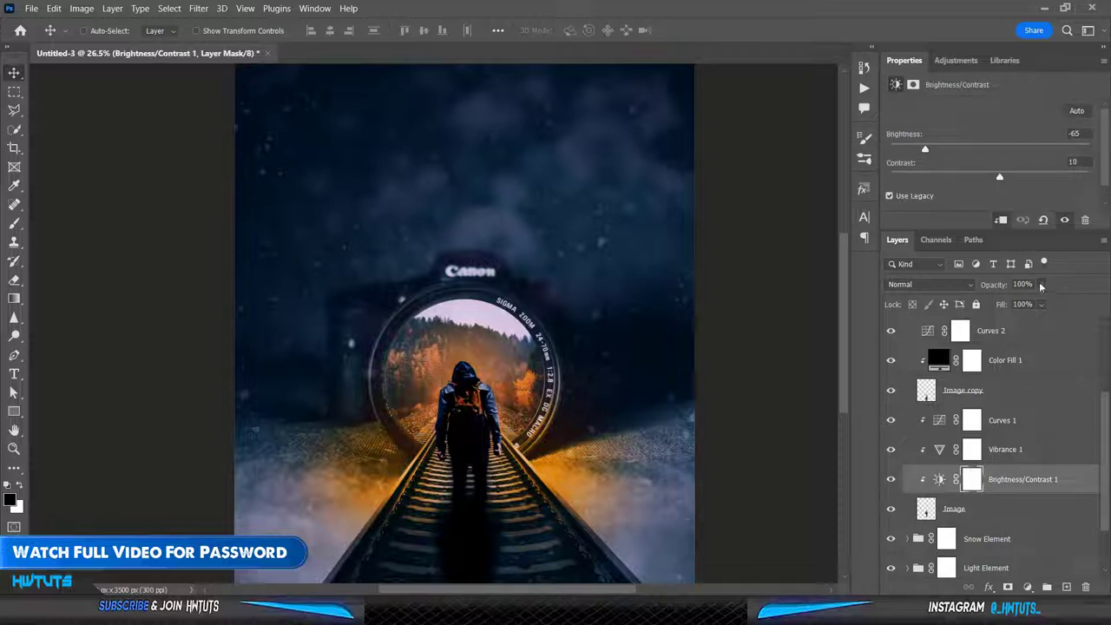
left_click_drag(1042, 283, 1043, 305)
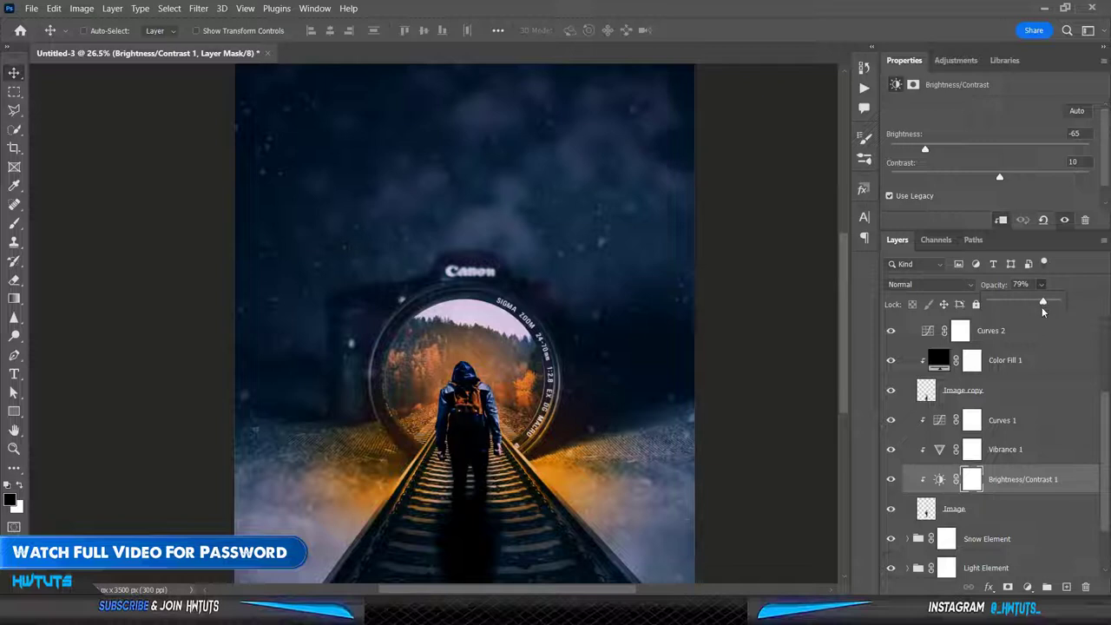
scroll(994, 426, "down", 1)
left_click(929, 450)
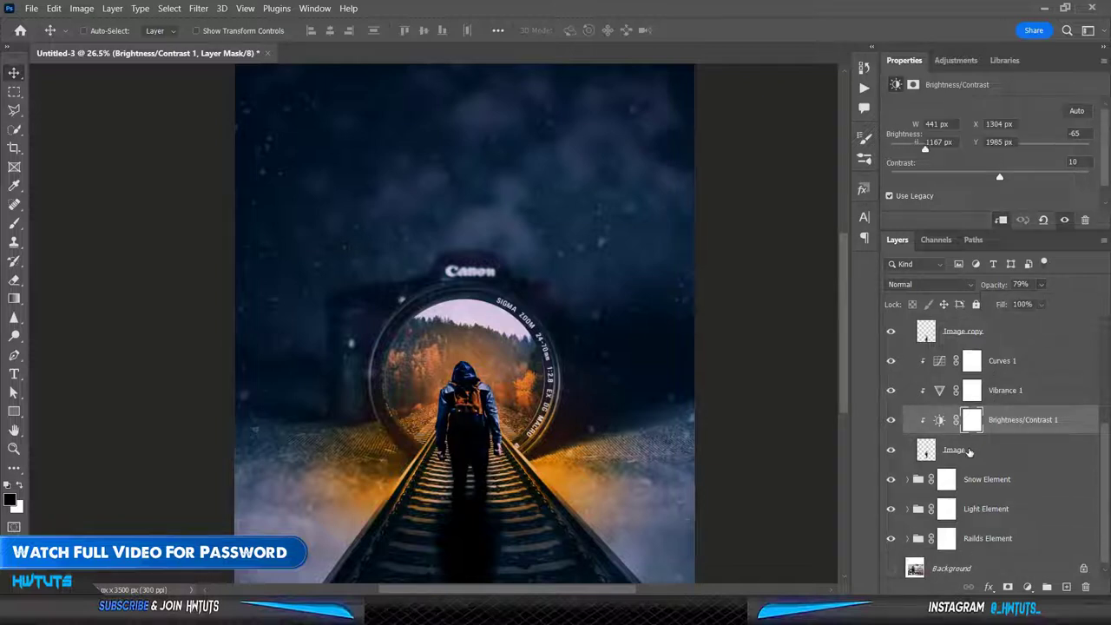
left_click(890, 449)
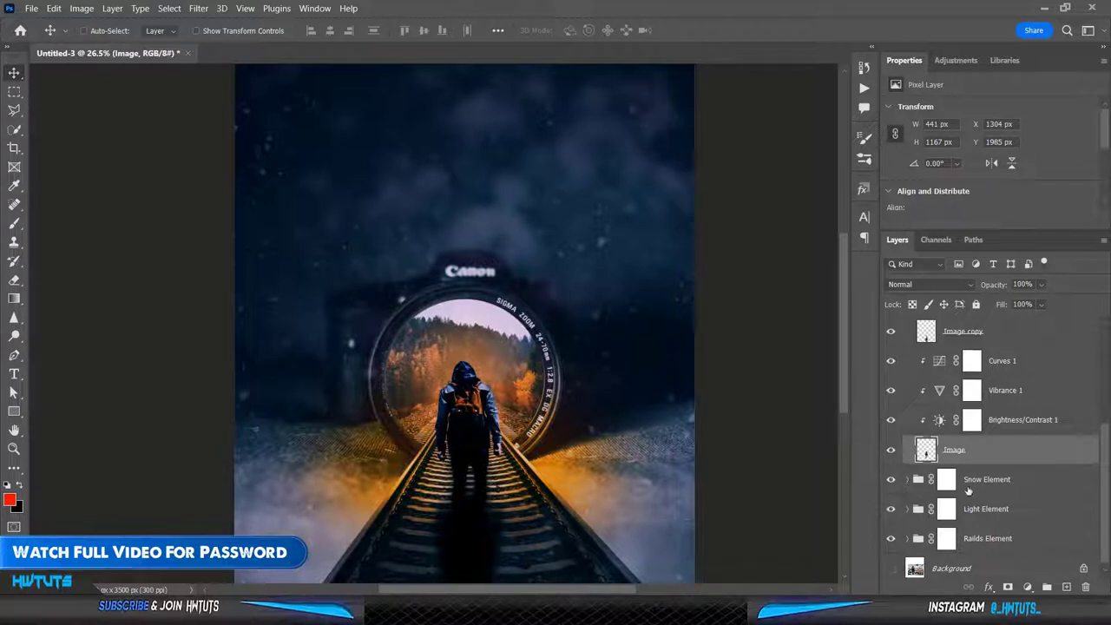
left_click(980, 479)
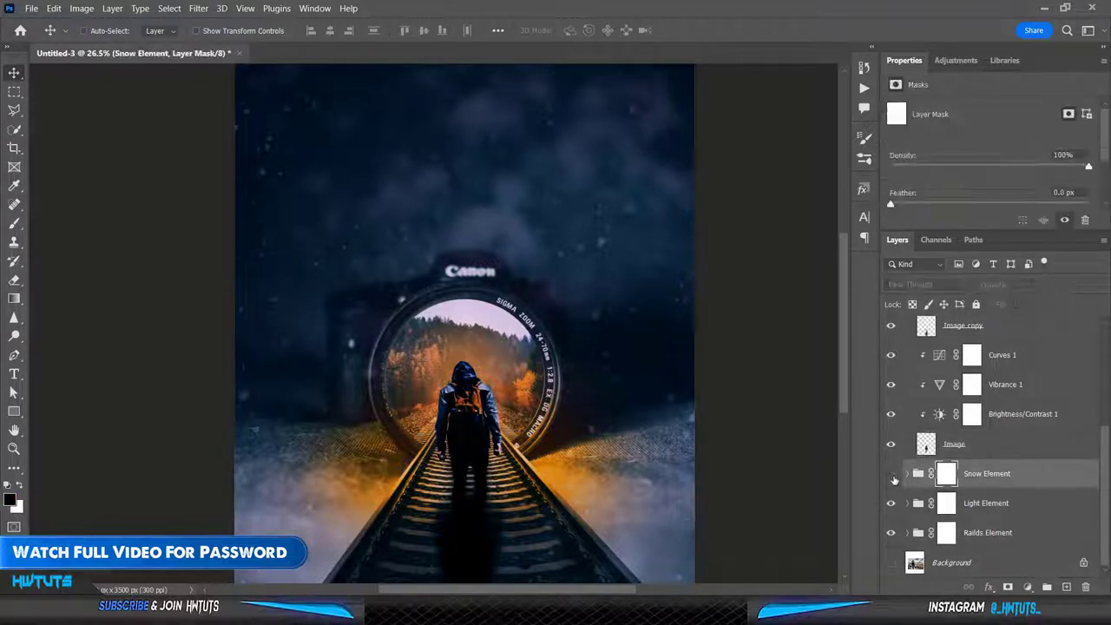
Compare the Snow Element effect on and off, collapse Image Effect, and expand Snow Element
left_click(890, 473)
scroll(946, 444, "up", 5)
scroll(952, 441, "up", 1)
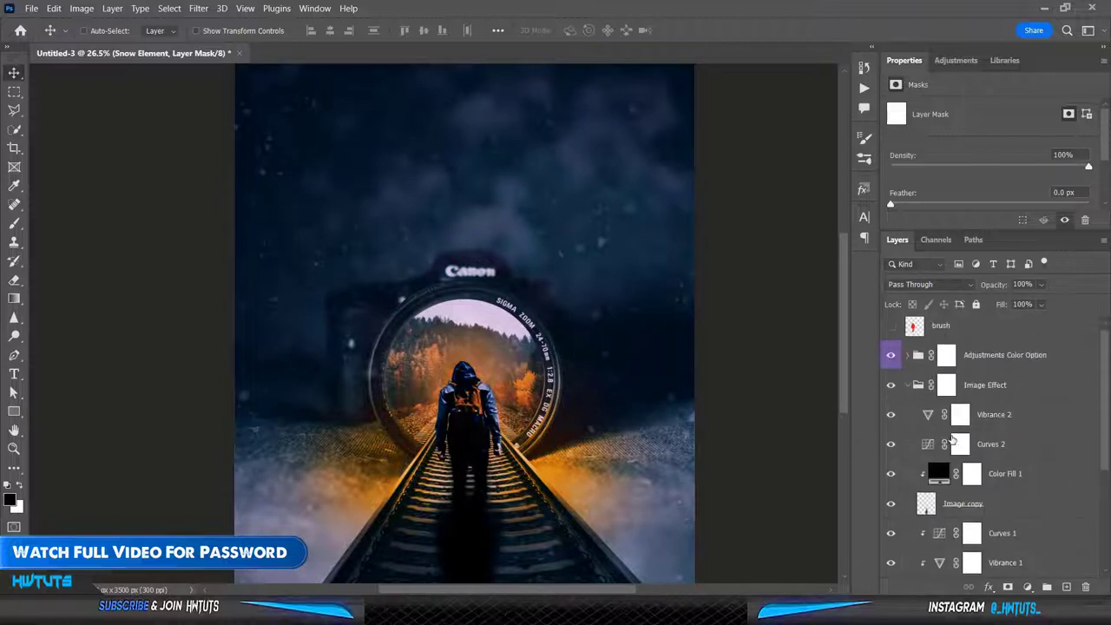
left_click(908, 384)
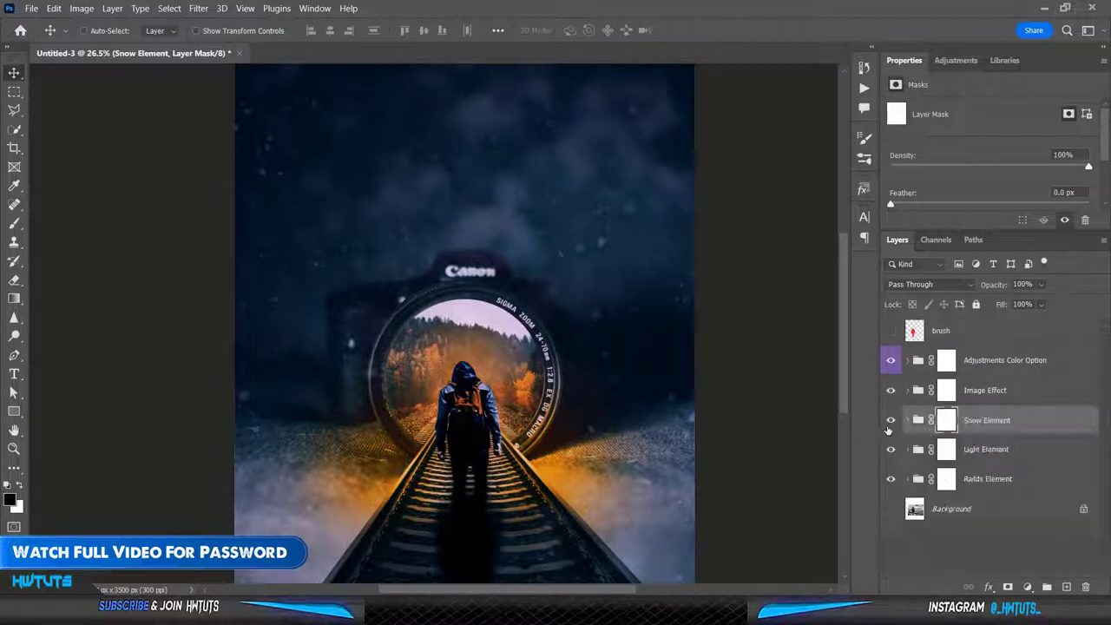
left_click(890, 422)
left_click(907, 420)
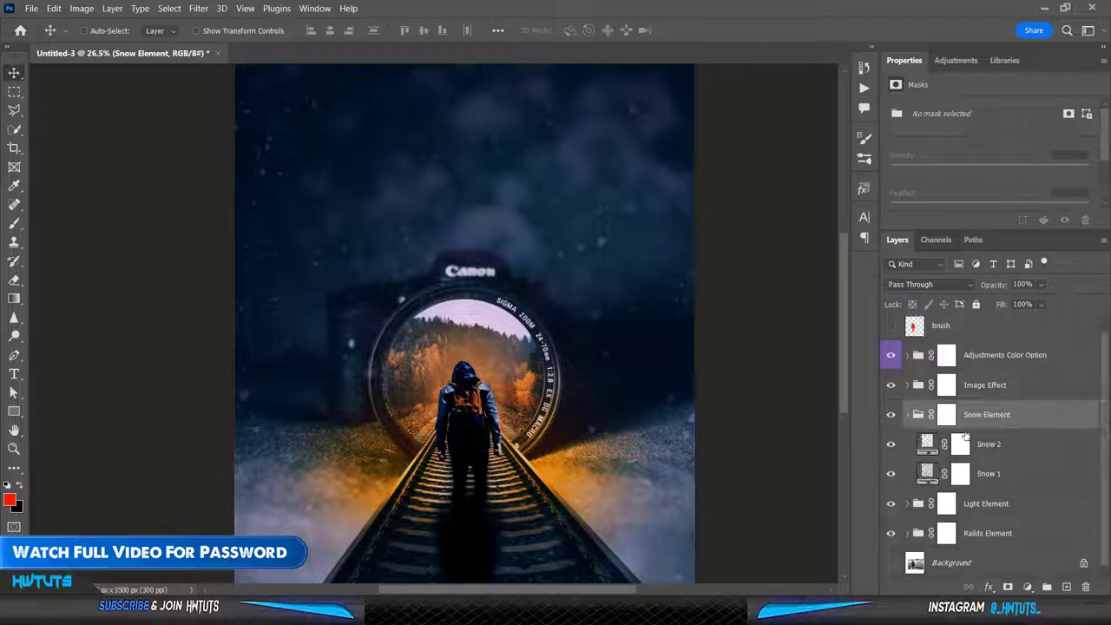
Hide and re-show Snow 2 and Snow 1 to compare their contributions
left_click(933, 445)
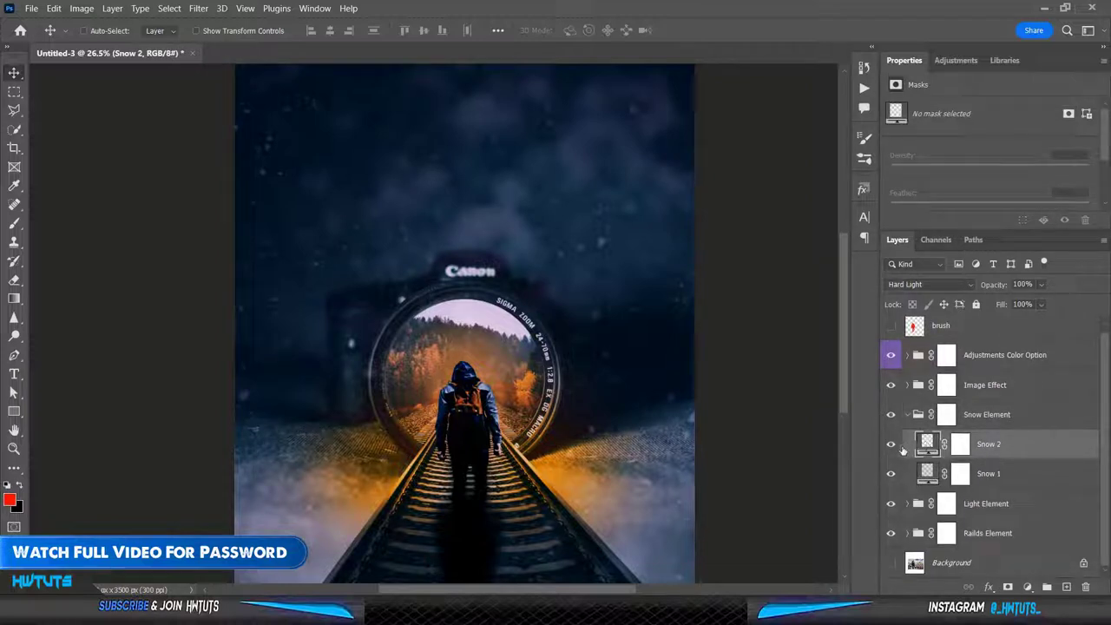
left_click(895, 449)
left_click(894, 448)
left_click(893, 480)
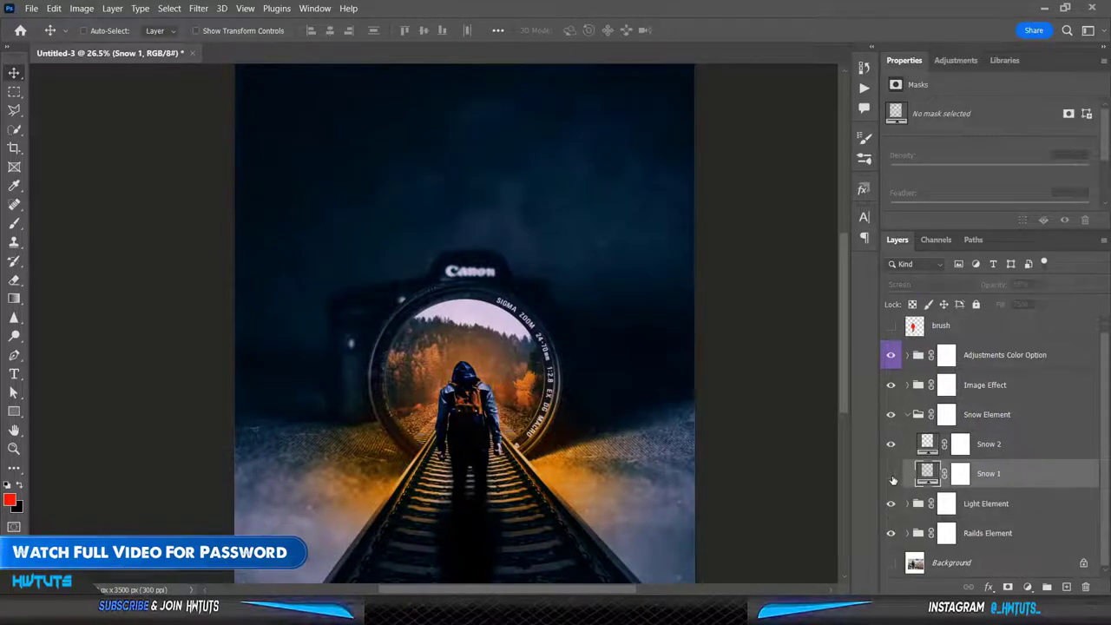
left_click(893, 477)
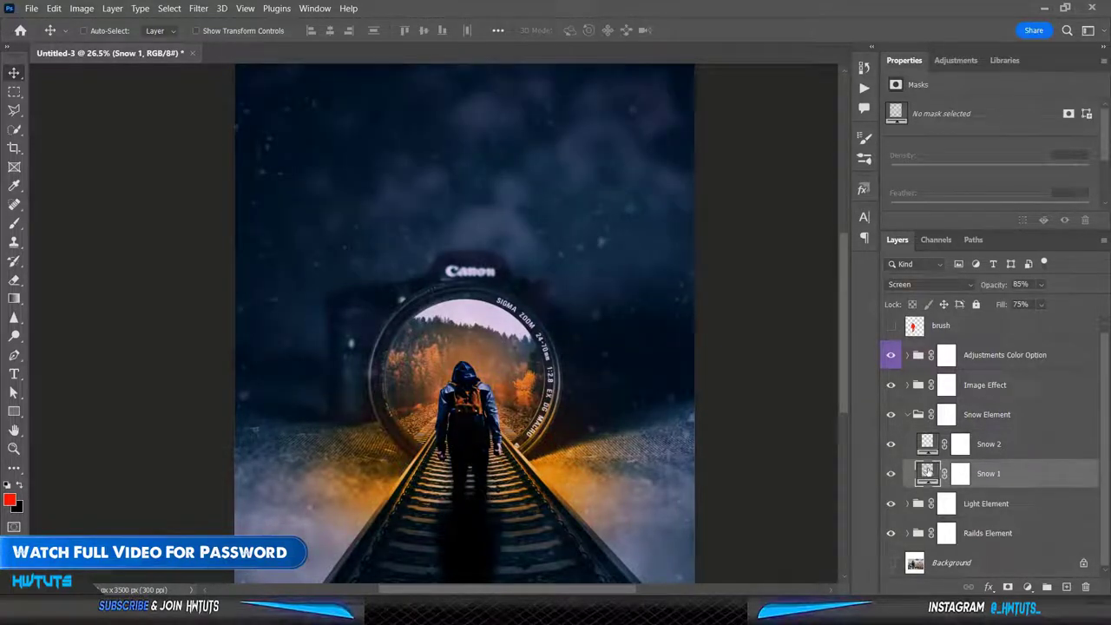
left_click(948, 502)
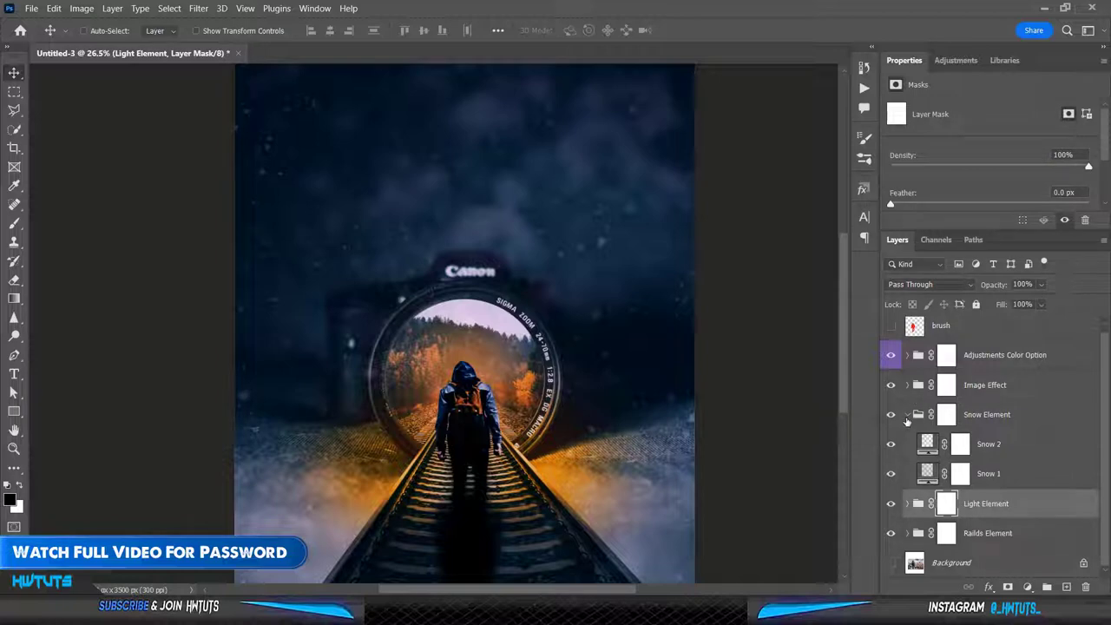
Collapse Snow Element, compare the Light Element glow on and off, and expand it
left_click(907, 414)
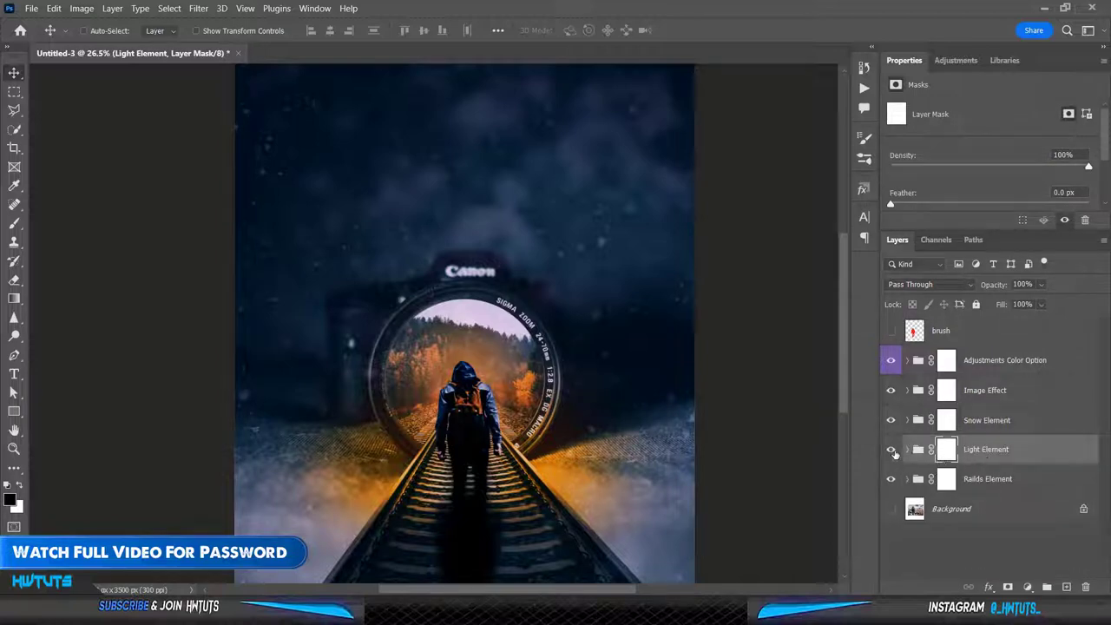
left_click(891, 450)
left_click(891, 450)
left_click(907, 449)
scroll(1008, 468, "down", 1)
Hide and re-show Light 1, Light 2 and Light 3 to compare the lens glow
left_click(1006, 456)
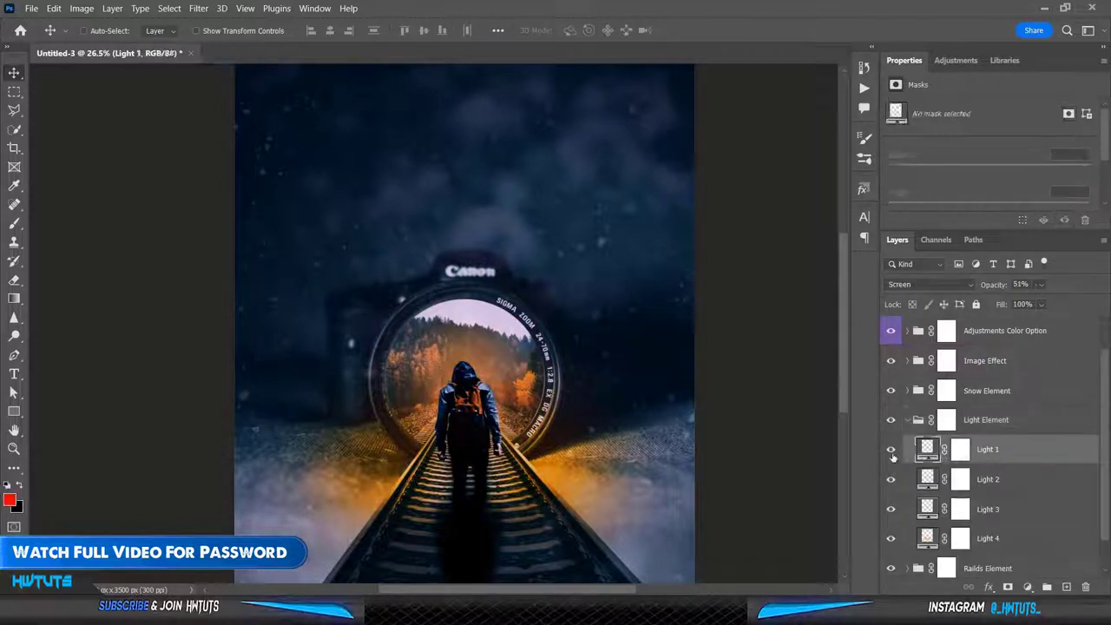
left_click(887, 452)
left_click(889, 450)
left_click(917, 483)
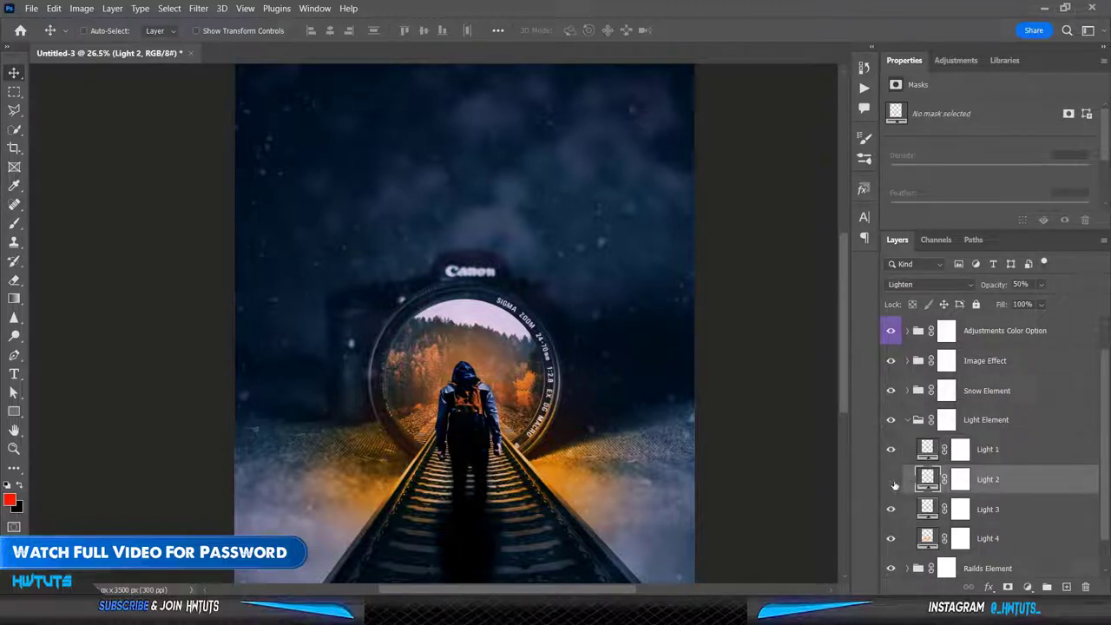
left_click(891, 480)
left_click(892, 481)
left_click(960, 509)
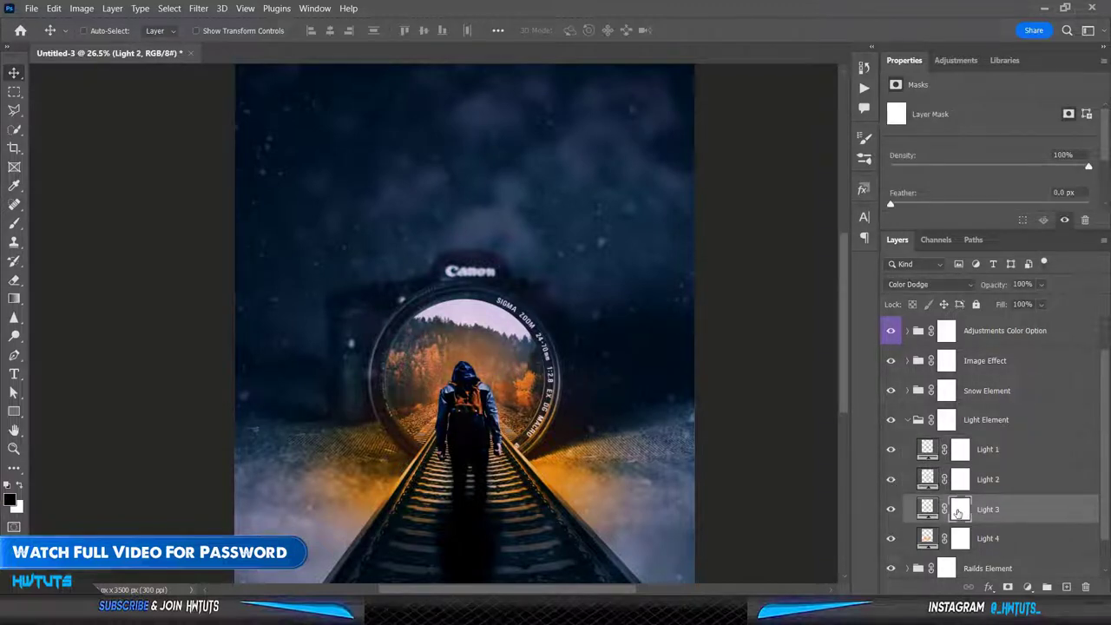
left_click(892, 511)
left_click(891, 511)
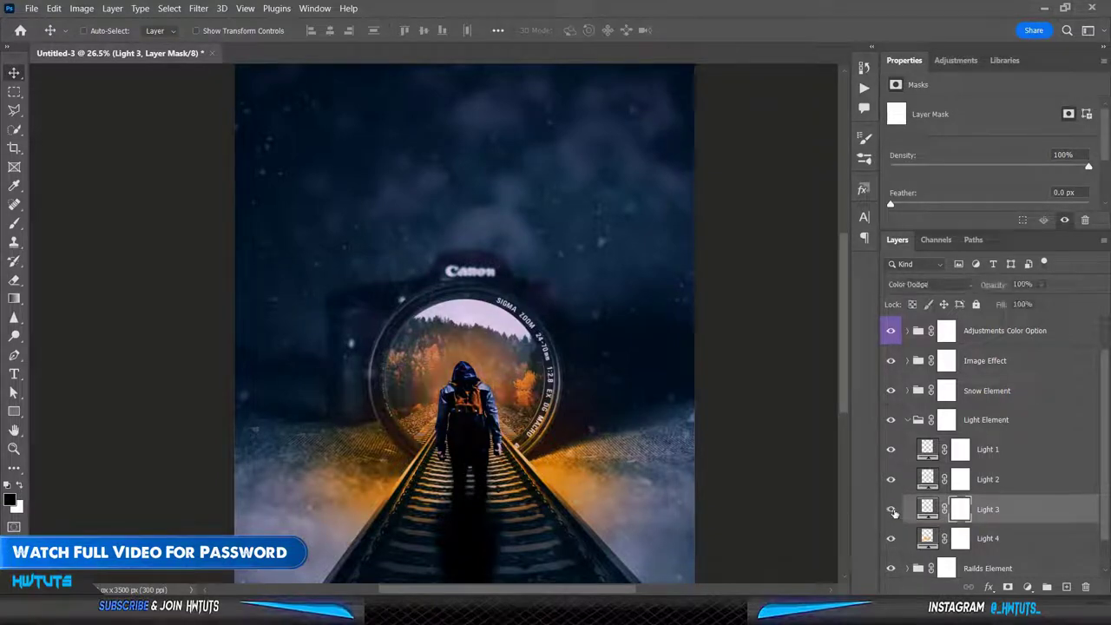
Toggle Light 4's orange track glow, collapse Light Element, and select Railds Element
left_click(974, 538)
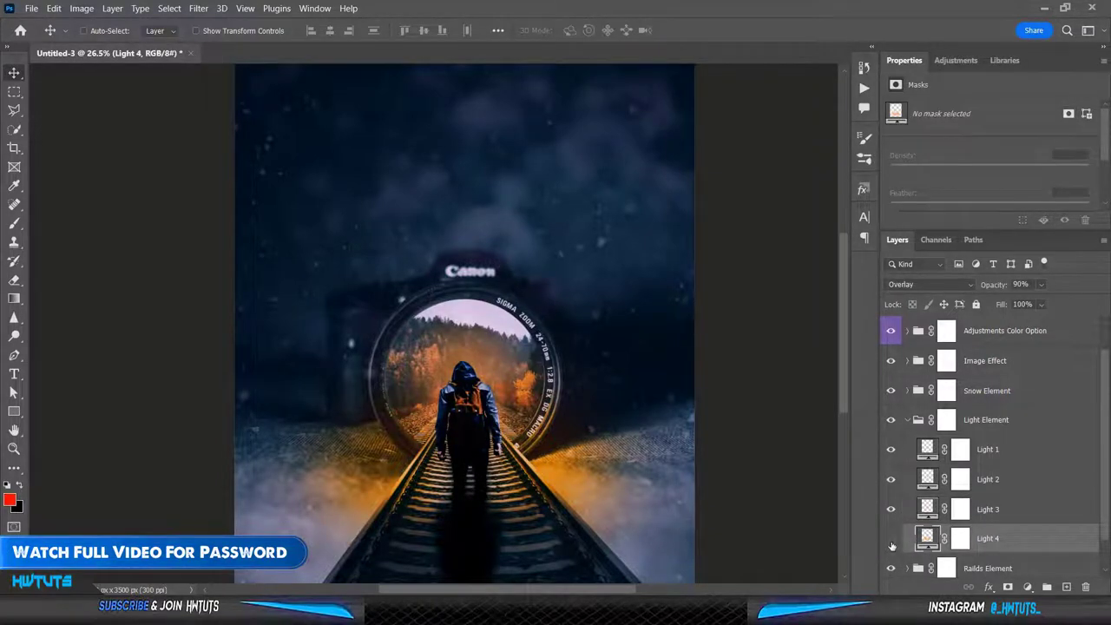
left_click(892, 539)
left_click(891, 539)
scroll(902, 470, "up", 2)
left_click(907, 449)
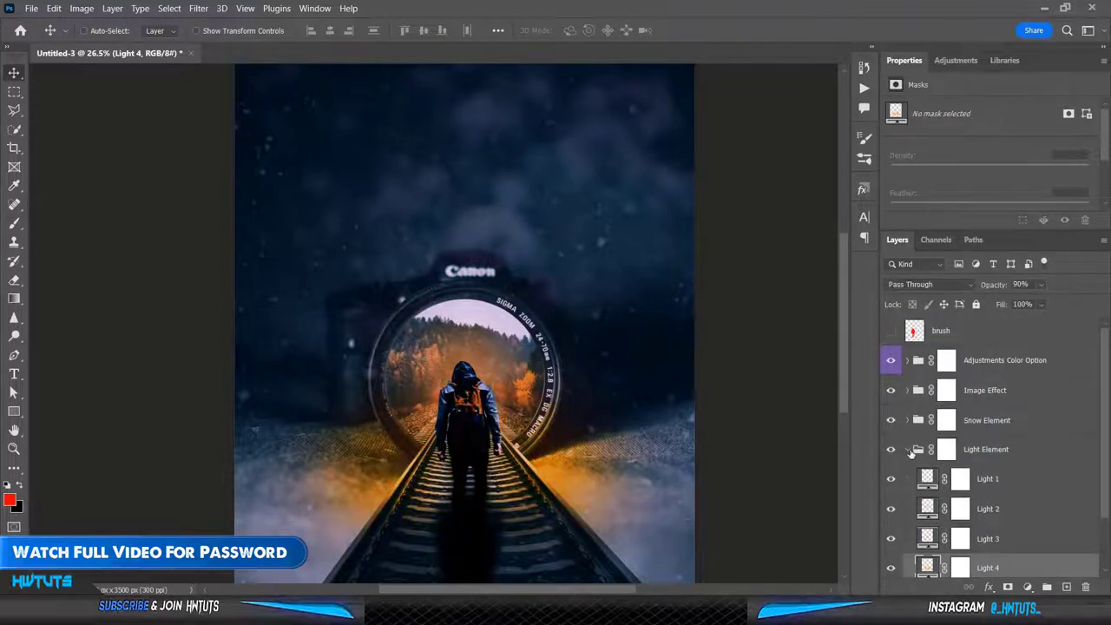
left_click(982, 482)
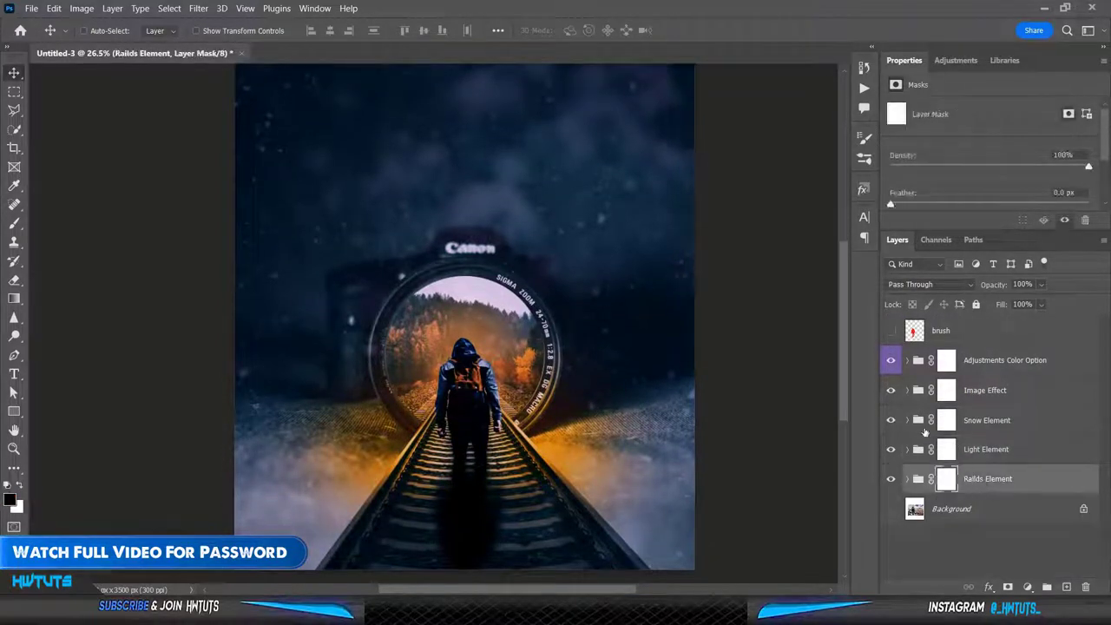
left_click(892, 482)
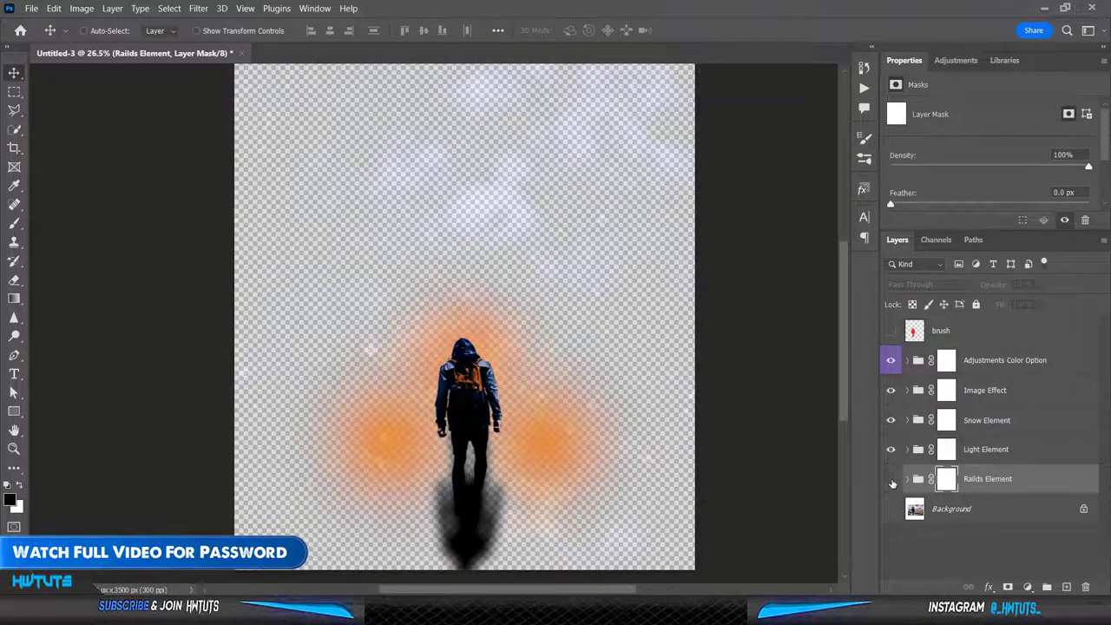
left_click(891, 482)
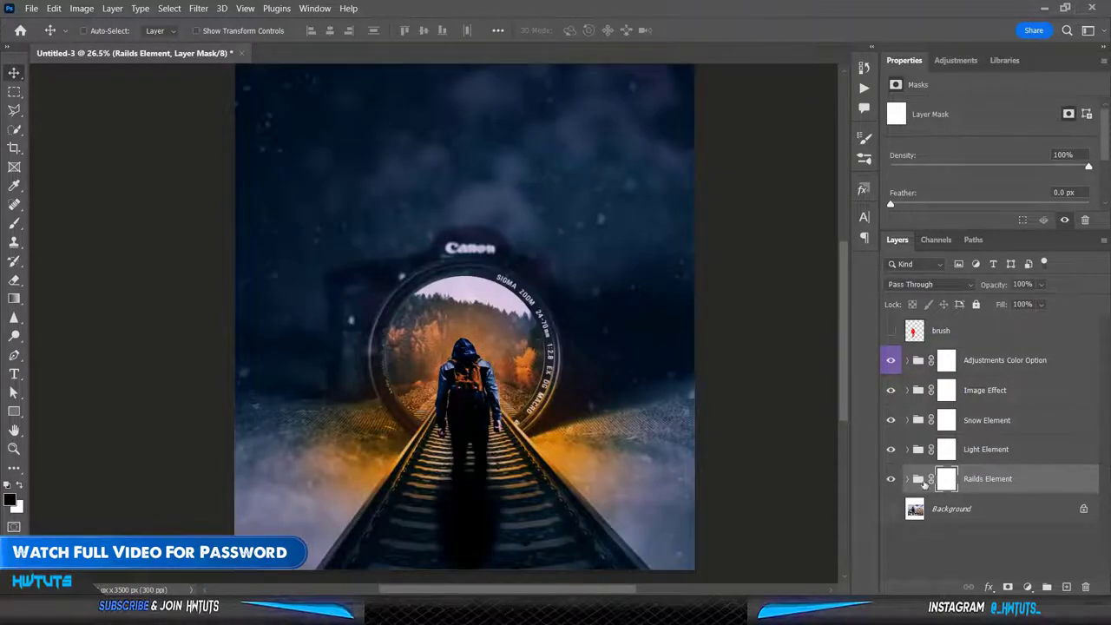
left_click(907, 479)
scroll(952, 483, "down", 2)
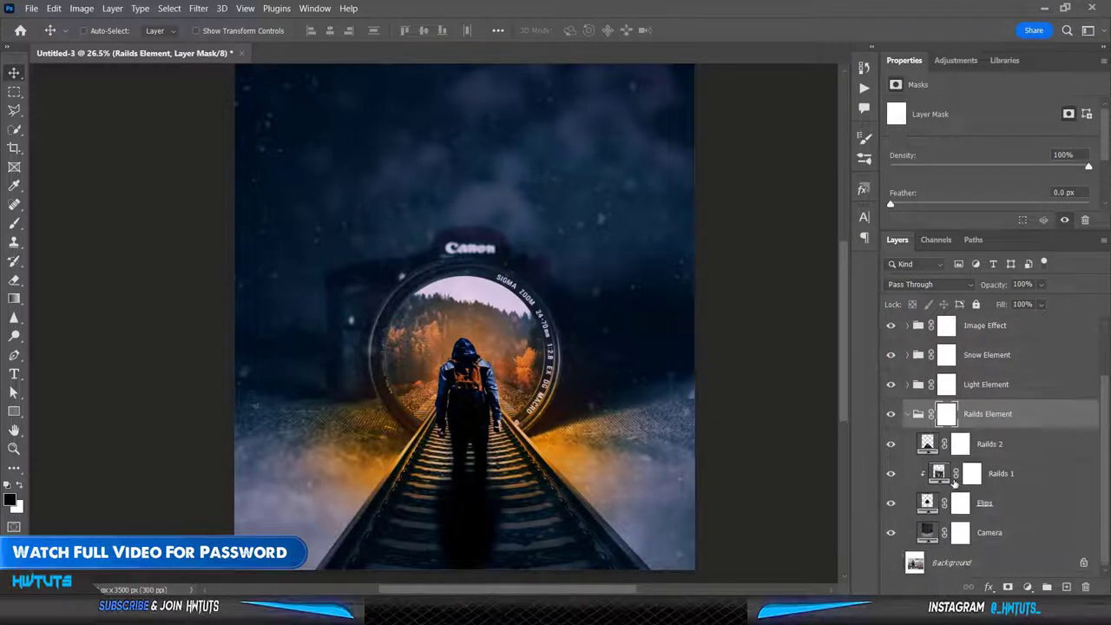
left_click(890, 450)
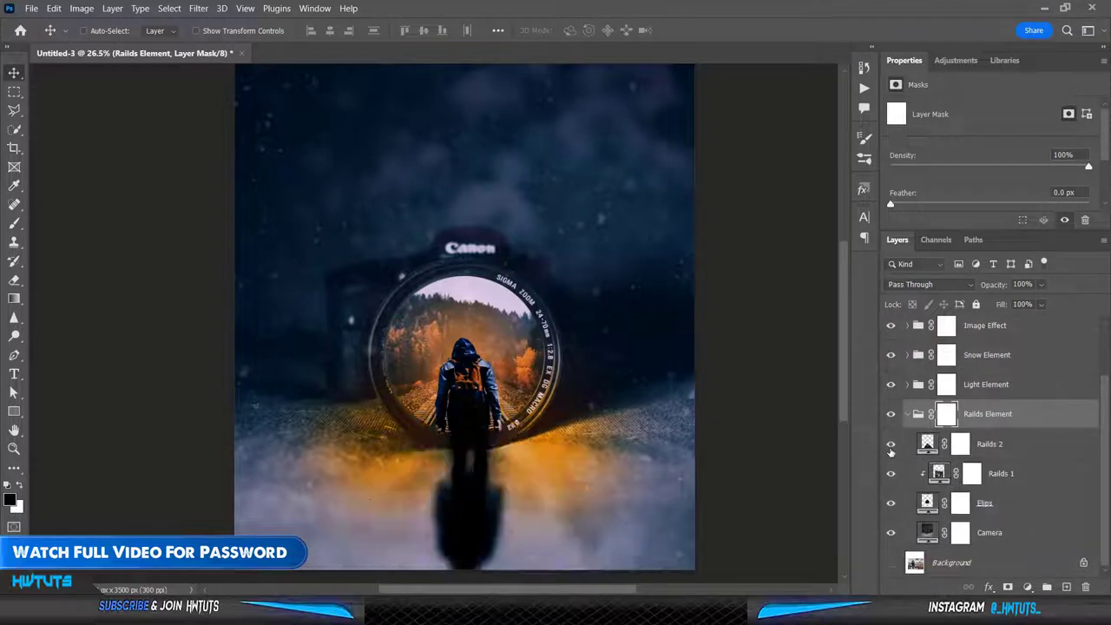
left_click(890, 447)
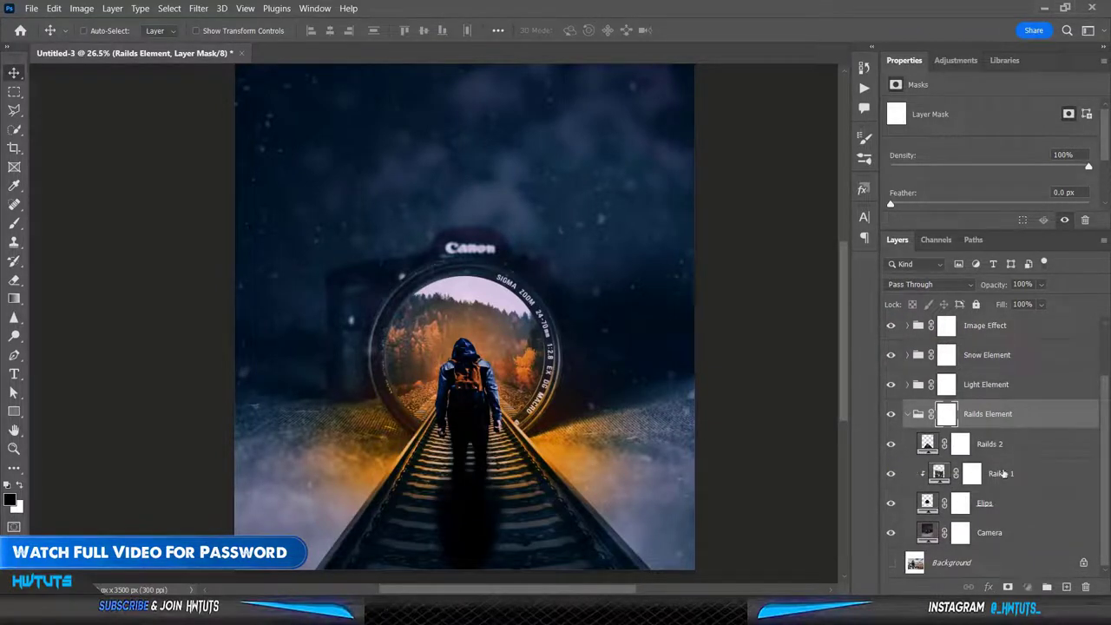
left_click(898, 476)
left_click(891, 475)
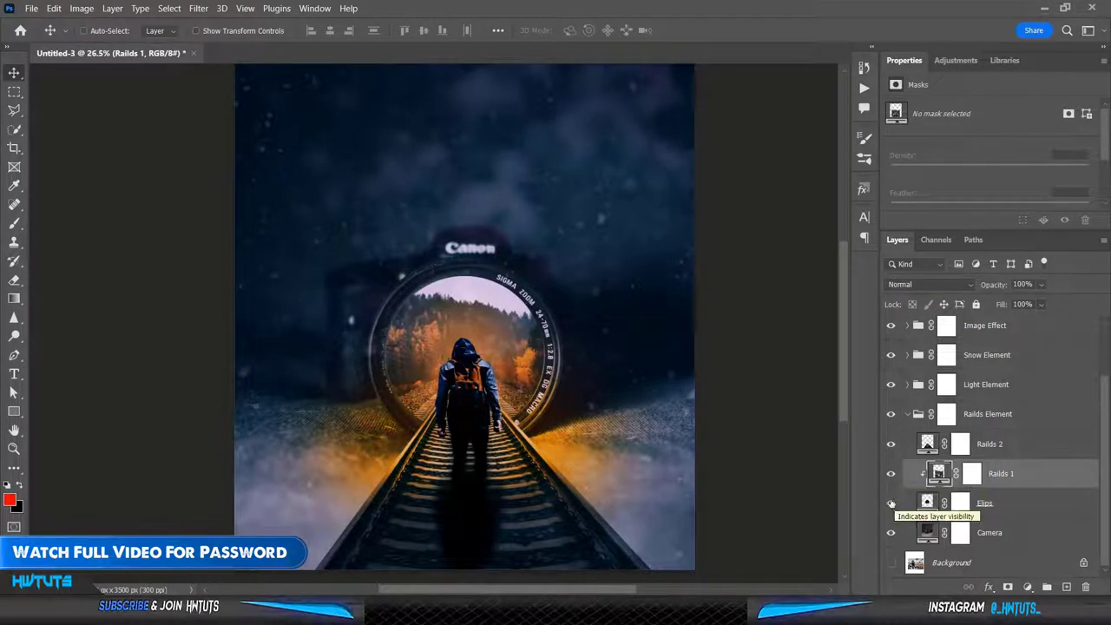
left_click(890, 504)
left_click(890, 504)
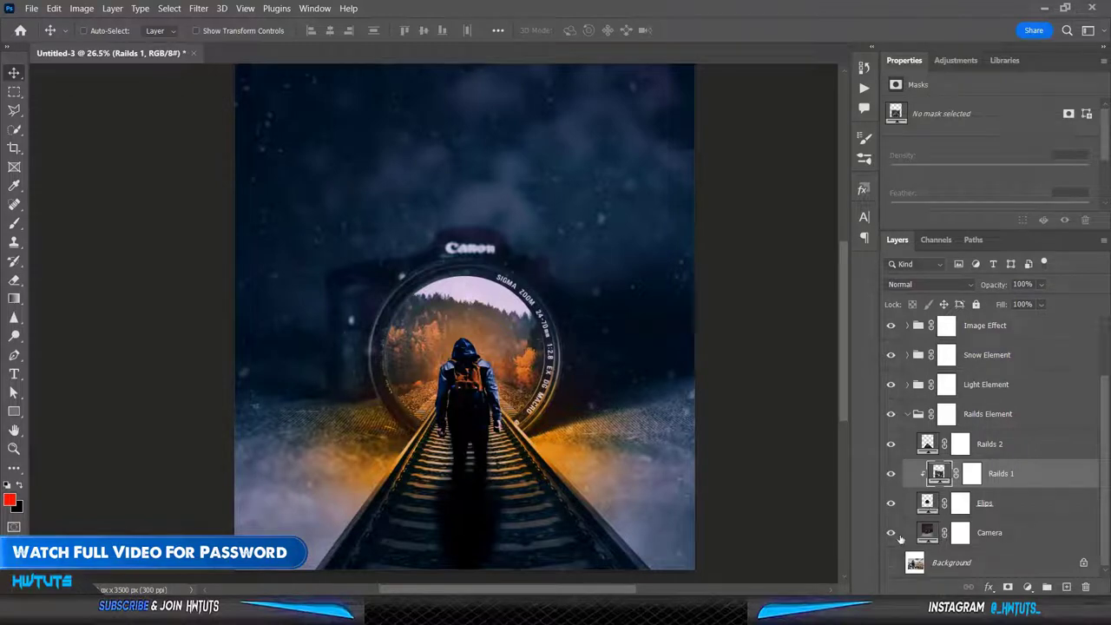
left_click(976, 533)
left_click(889, 533)
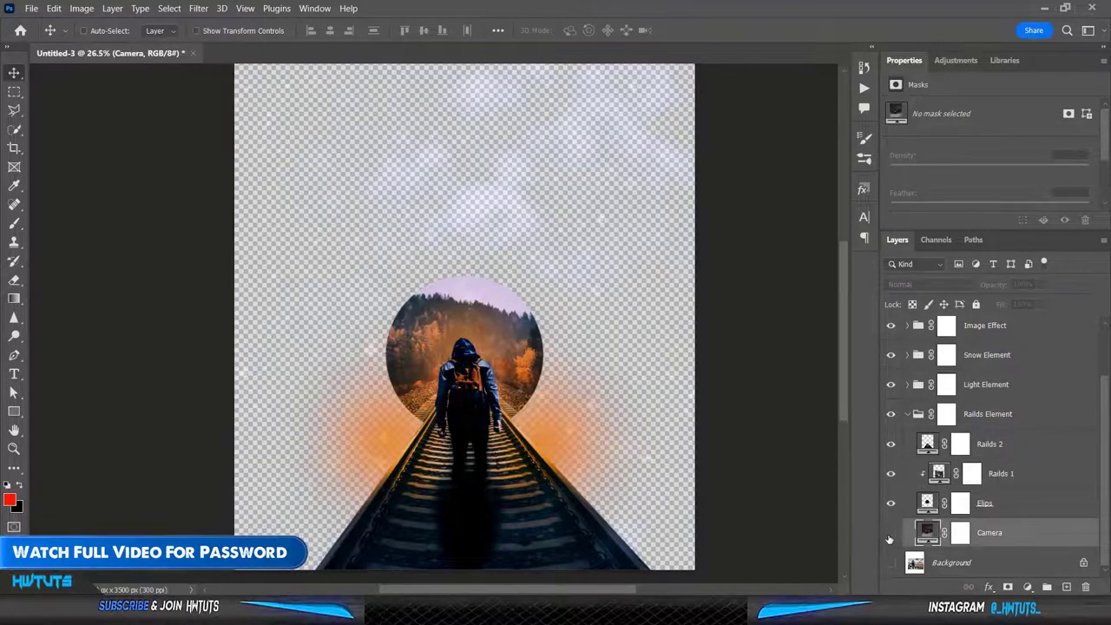
left_click(890, 533)
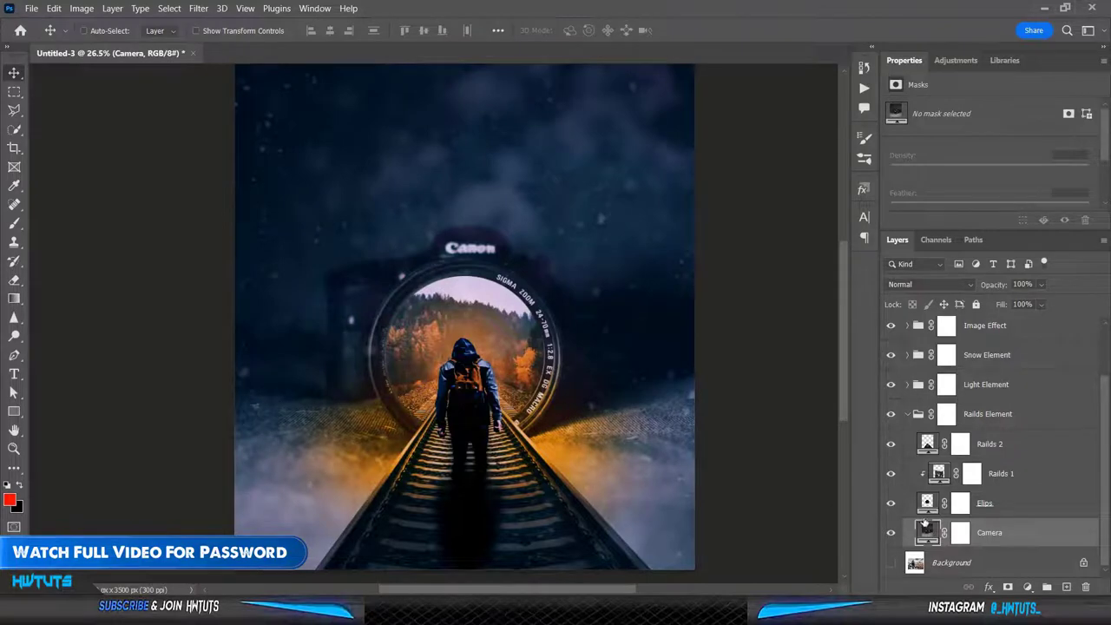
scroll(922, 518, "up", 2)
left_click(909, 474)
left_click(947, 481)
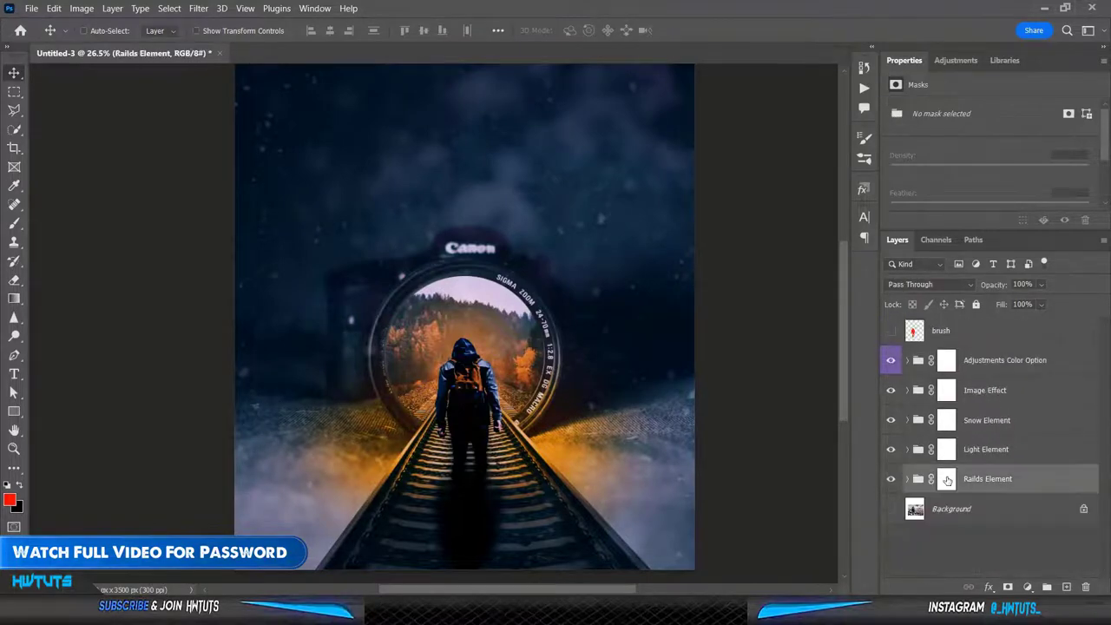
scroll(642, 403, "up", 1)
scroll(489, 344, "down", 1)
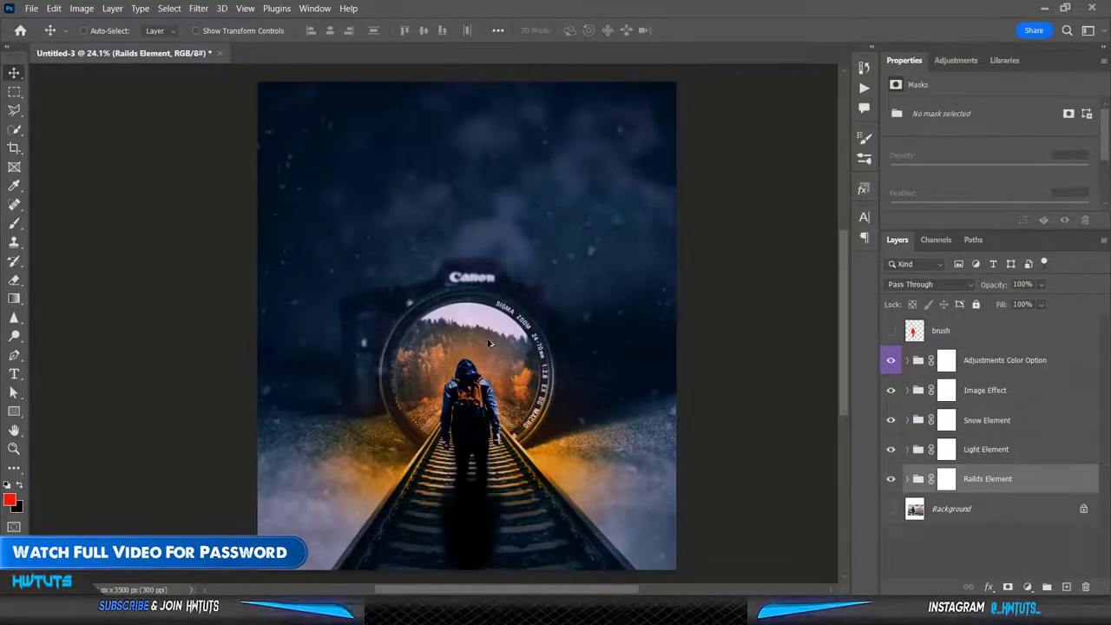